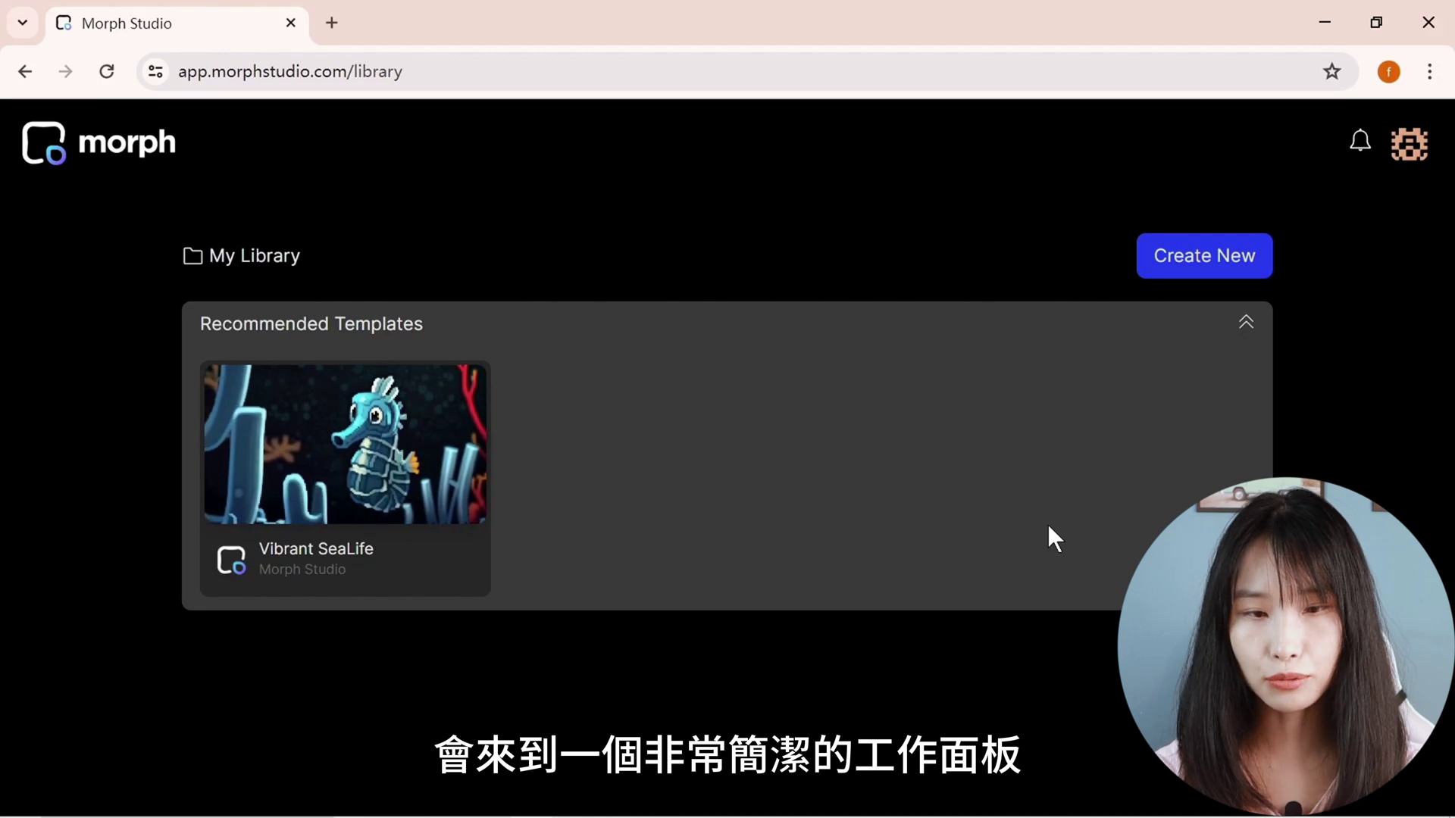
Step: Create a 16:9 project named 未来星球大片 and add a second shot to its board
{"action": "left_click", "coordinate": [1208, 278]}
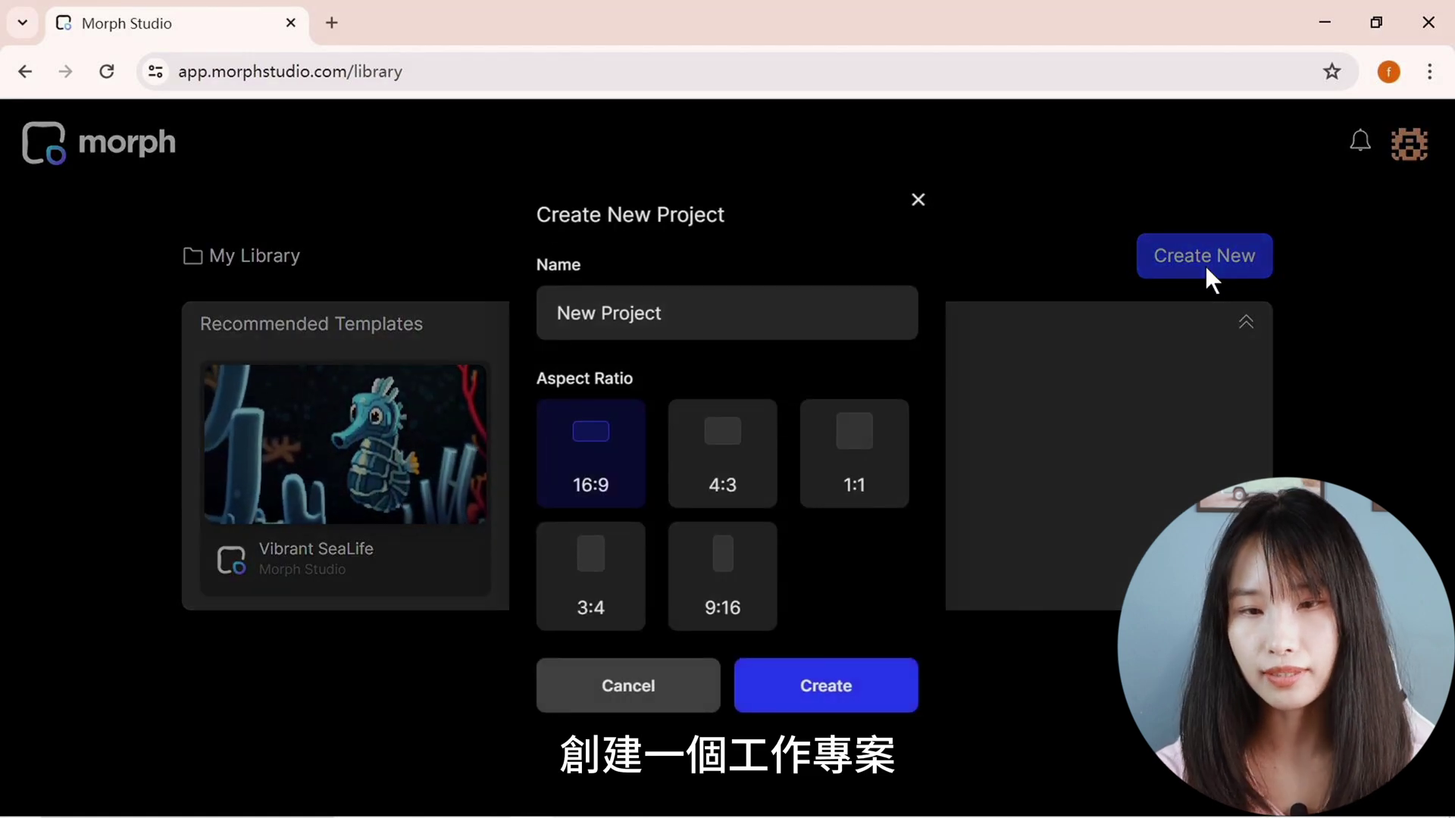
{"action": "triple_click", "coordinate": [824, 312]}
{"action": "type", "text": "weilaixingq"}
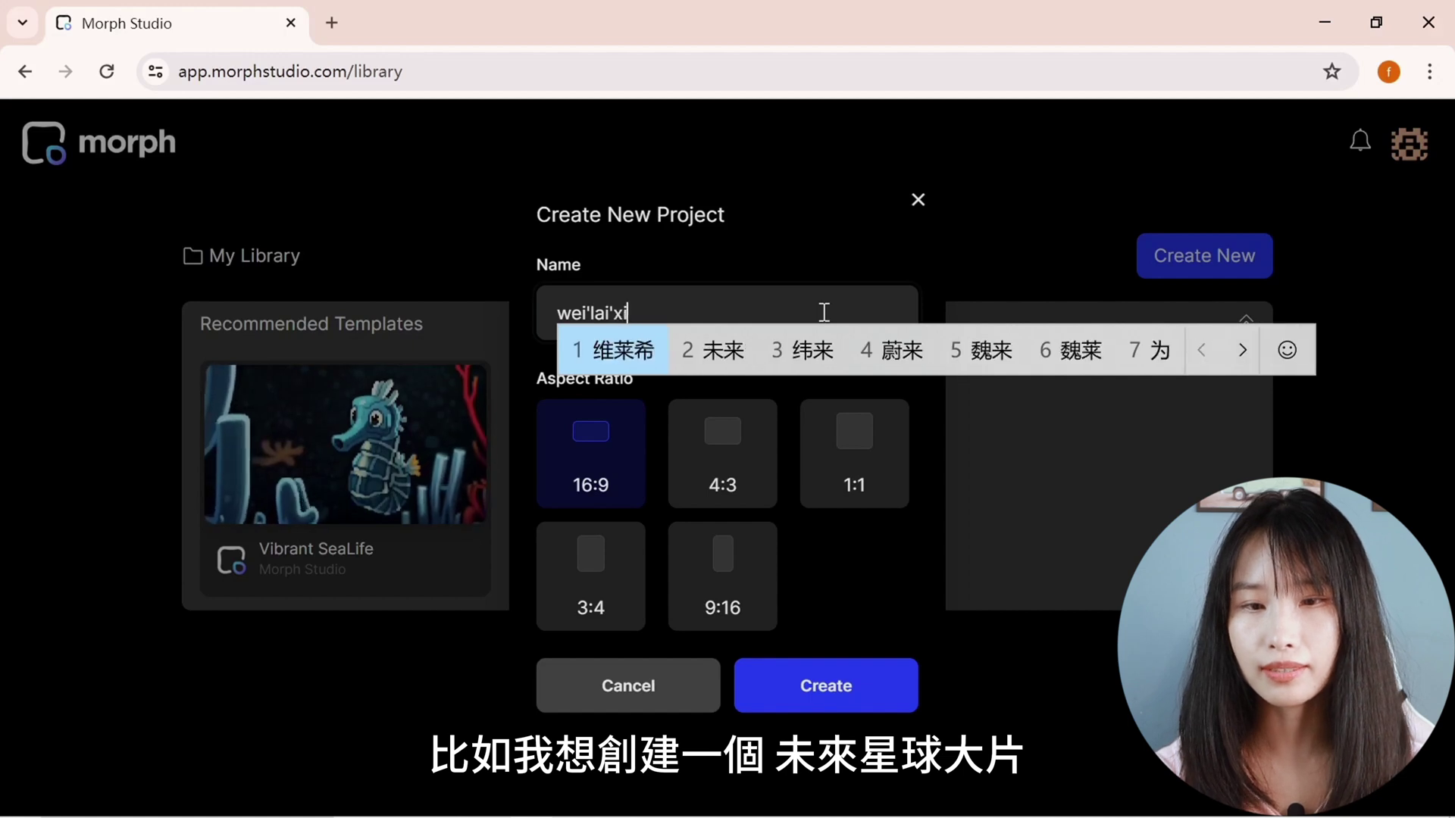
{"action": "type", "text": "iudapi"}
{"action": "key", "text": "space"}
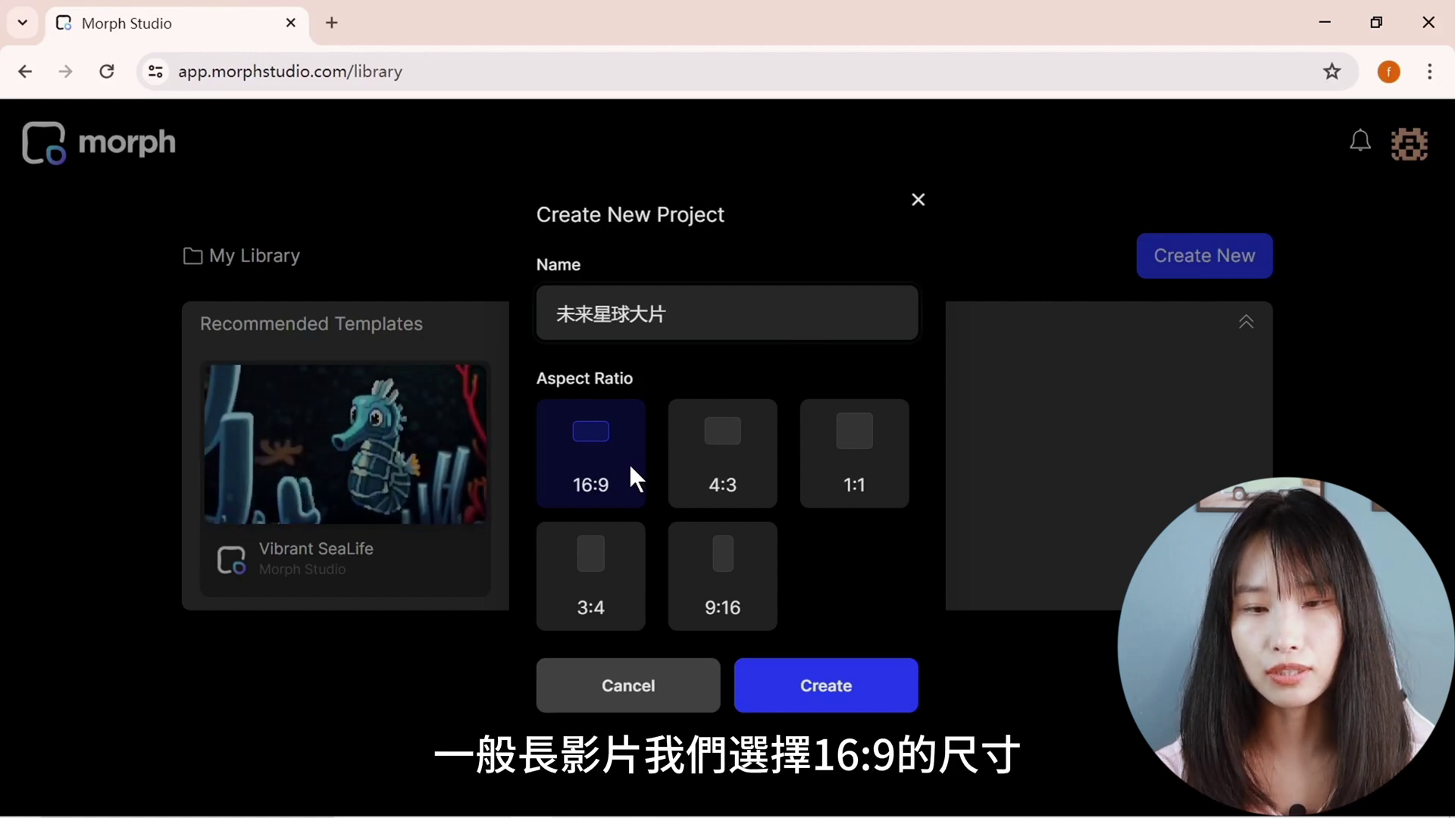
{"action": "left_click", "coordinate": [828, 698]}
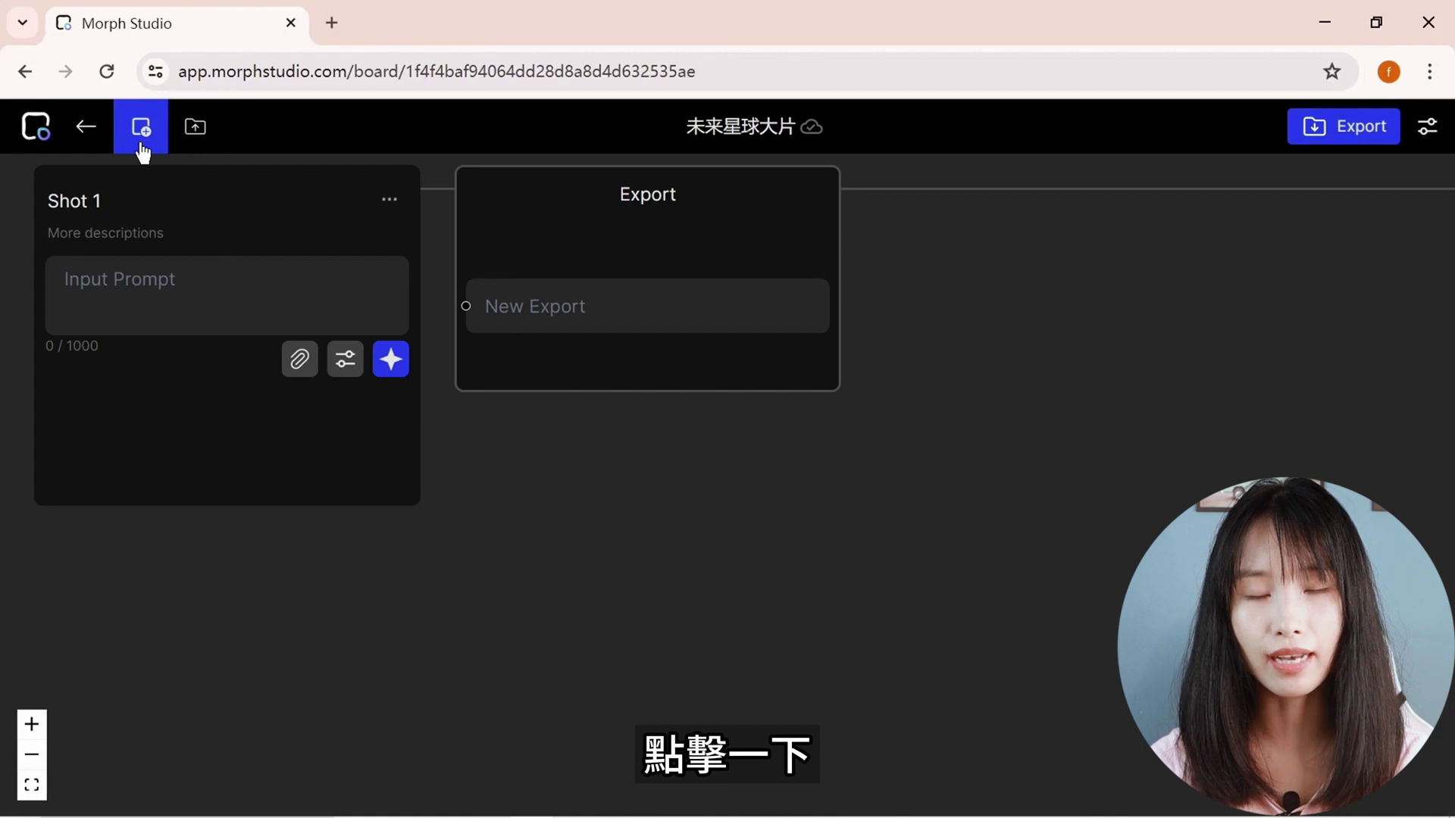
{"action": "left_click", "coordinate": [143, 151]}
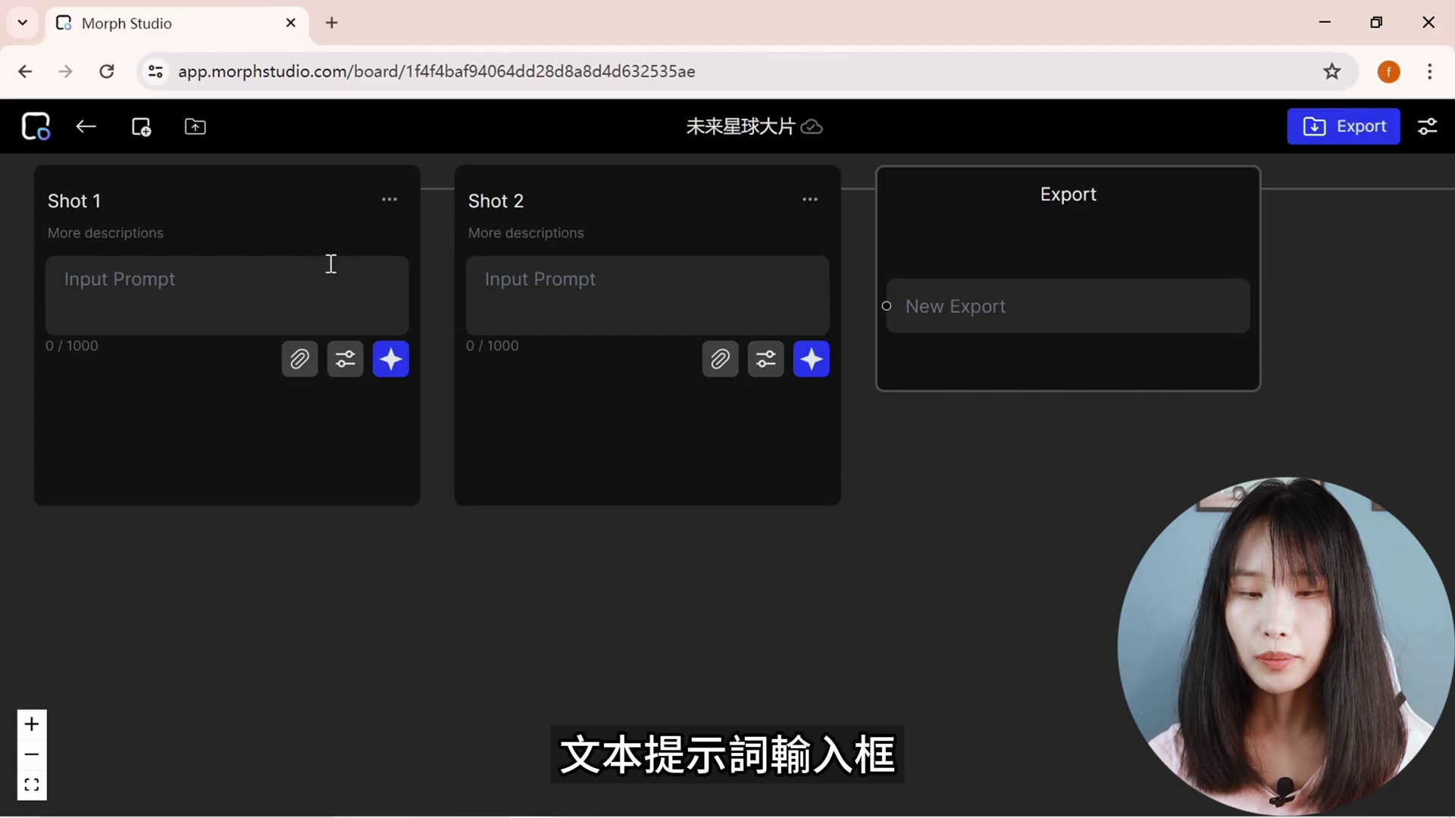
{"action": "left_click", "coordinate": [240, 300]}
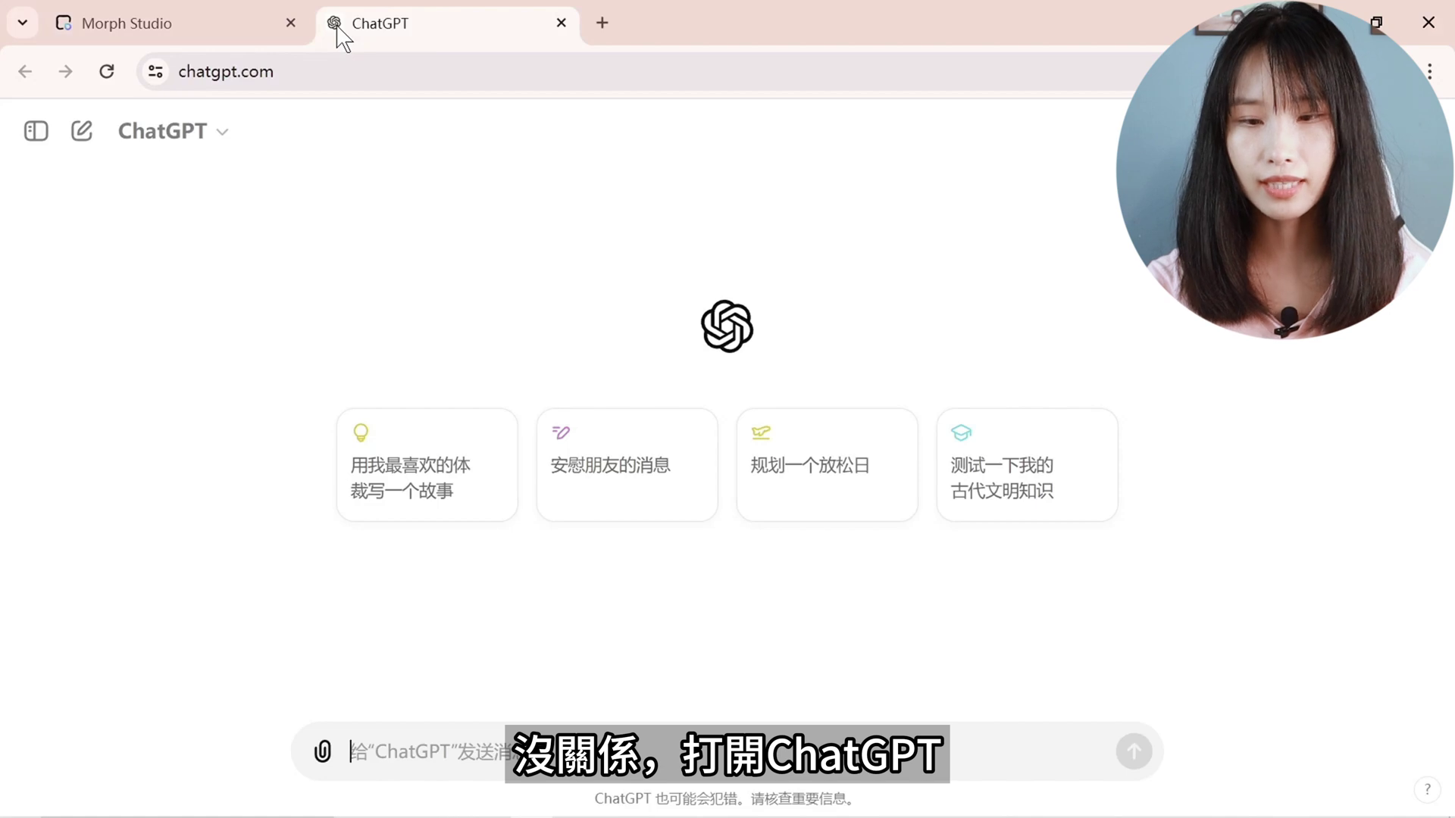
Step: Switch to ChatGPT and submit the request "请提供5个关于未来星球大战的场景描述，需要中英文"
{"action": "type", "text": "请提供5个"}
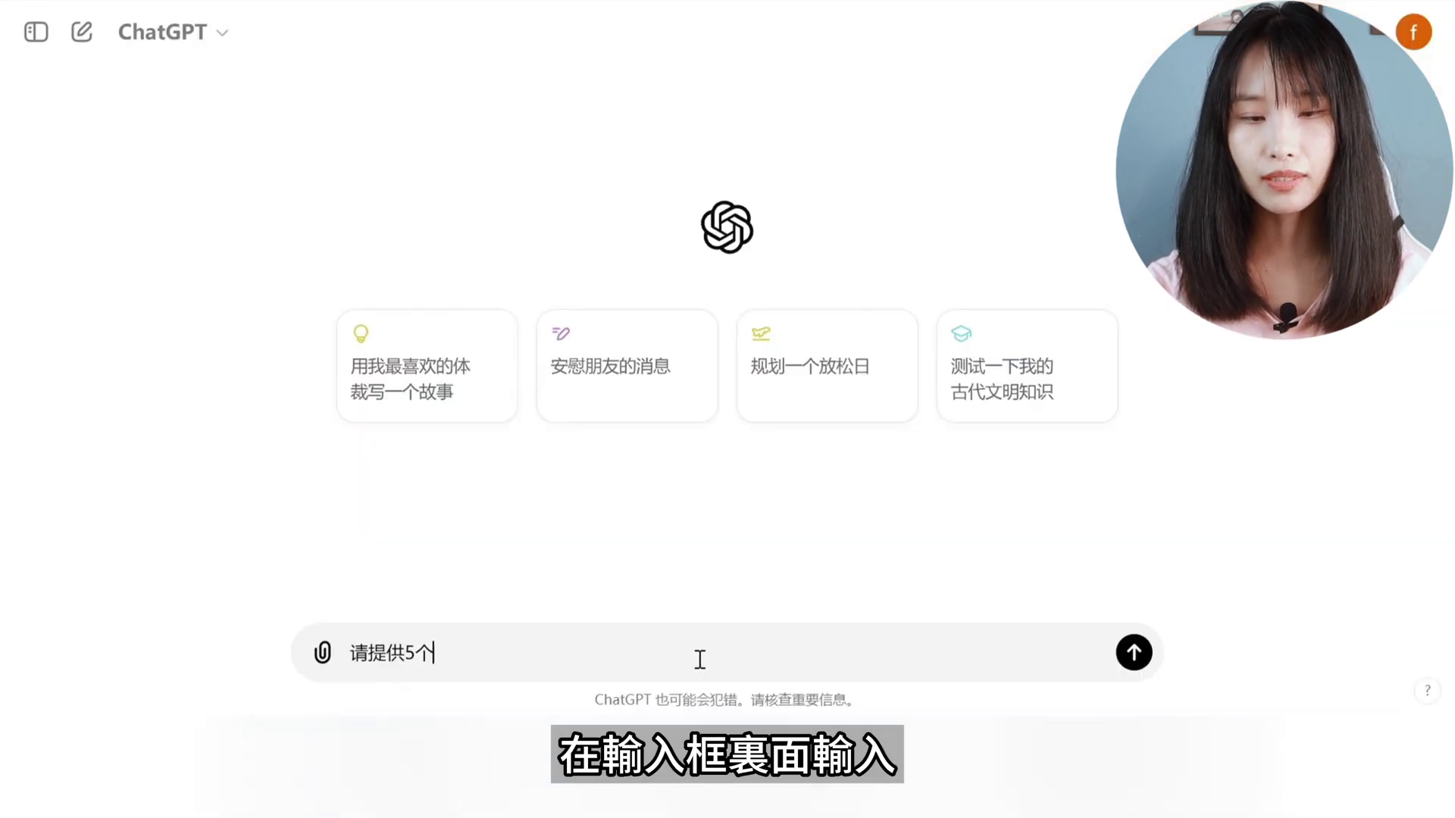
{"action": "type", "text": "关于未来星球大战的changjingmiao"}
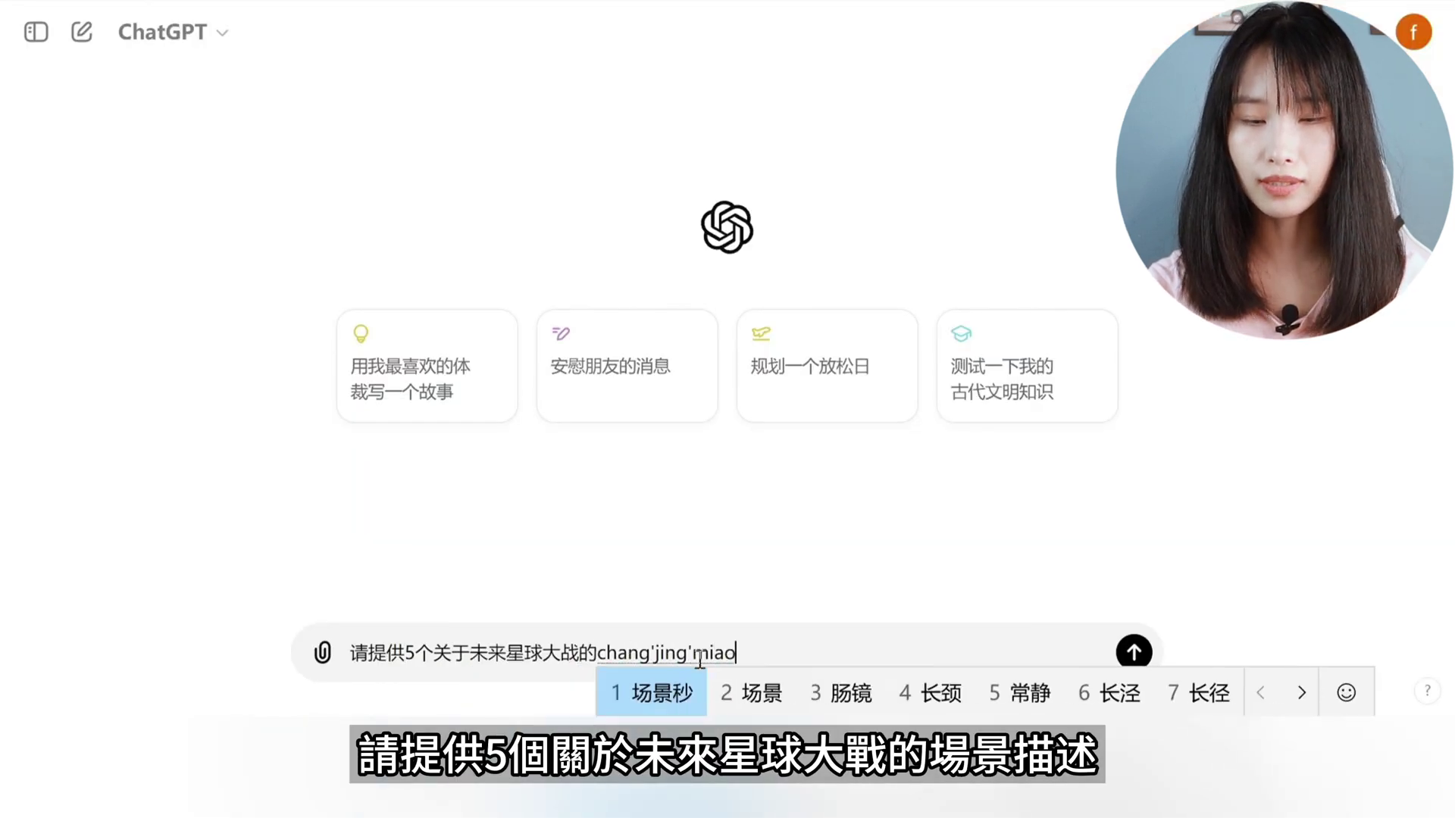
{"action": "type", "text": "shu"}
{"action": "key", "text": "space"}
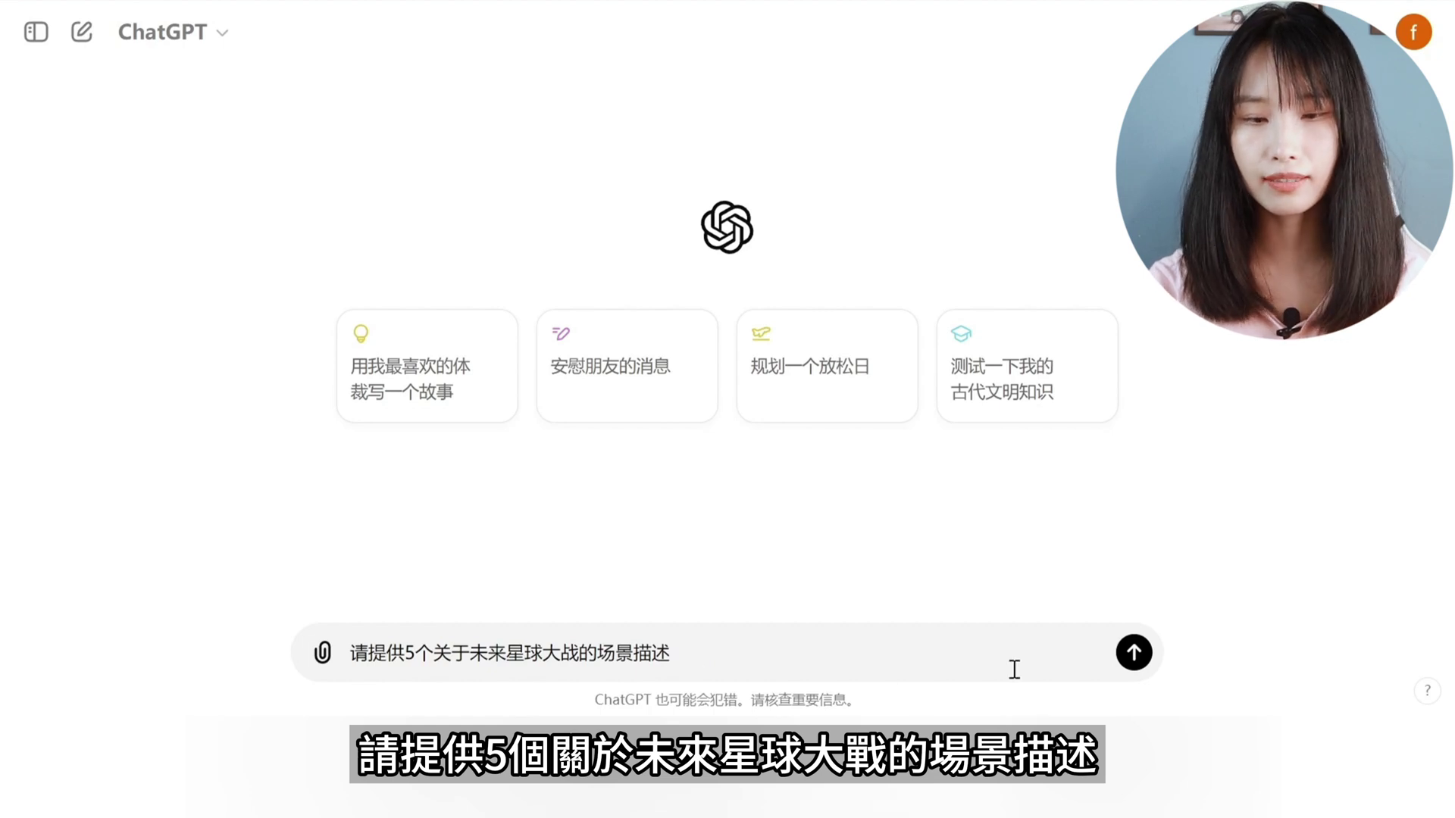
{"action": "type", "text": ",xuyao"}
{"action": "key", "text": "space"}
{"action": "type", "text": "zhongyi"}
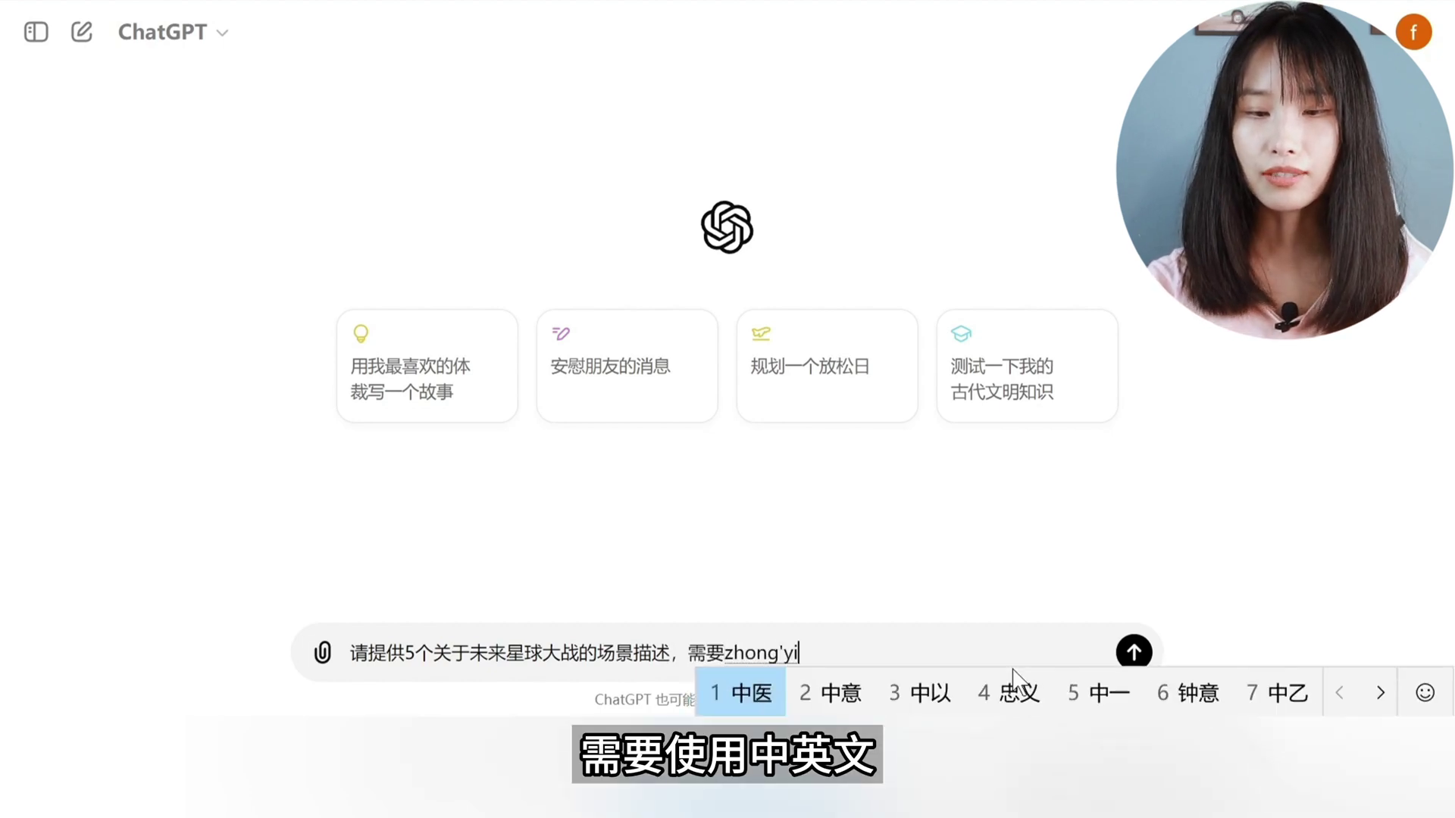
{"action": "type", "text": "ngwen"}
{"action": "key", "text": "space"}
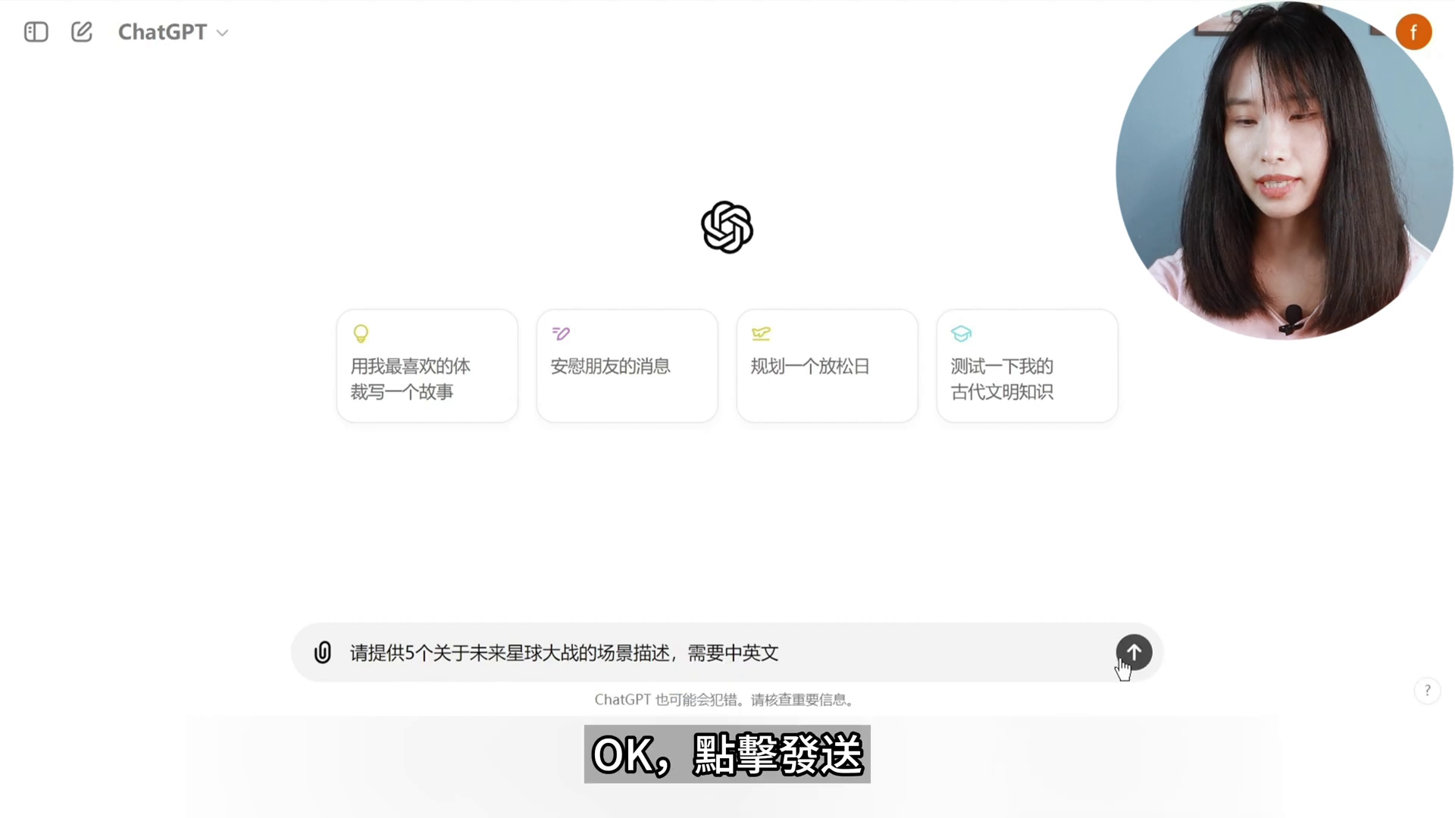
{"action": "left_click", "coordinate": [1123, 658]}
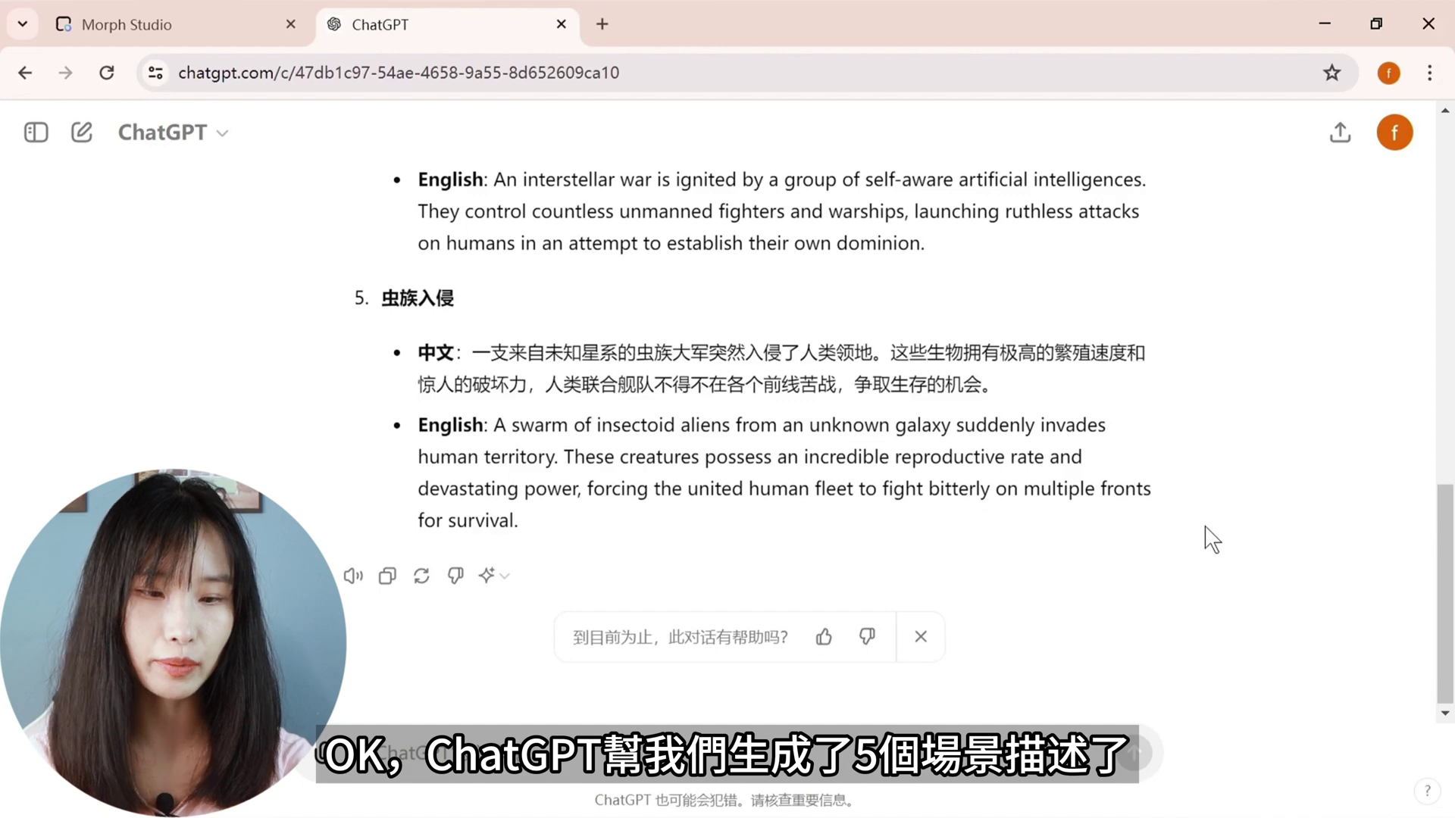
Step: Review the five generated scene descriptions in ChatGPT, and paste the bilingual scene descriptions into the blank WPS document
{"action": "scroll", "coordinate": [1213, 540], "scroll_direction": "up", "scroll_amount": 6}
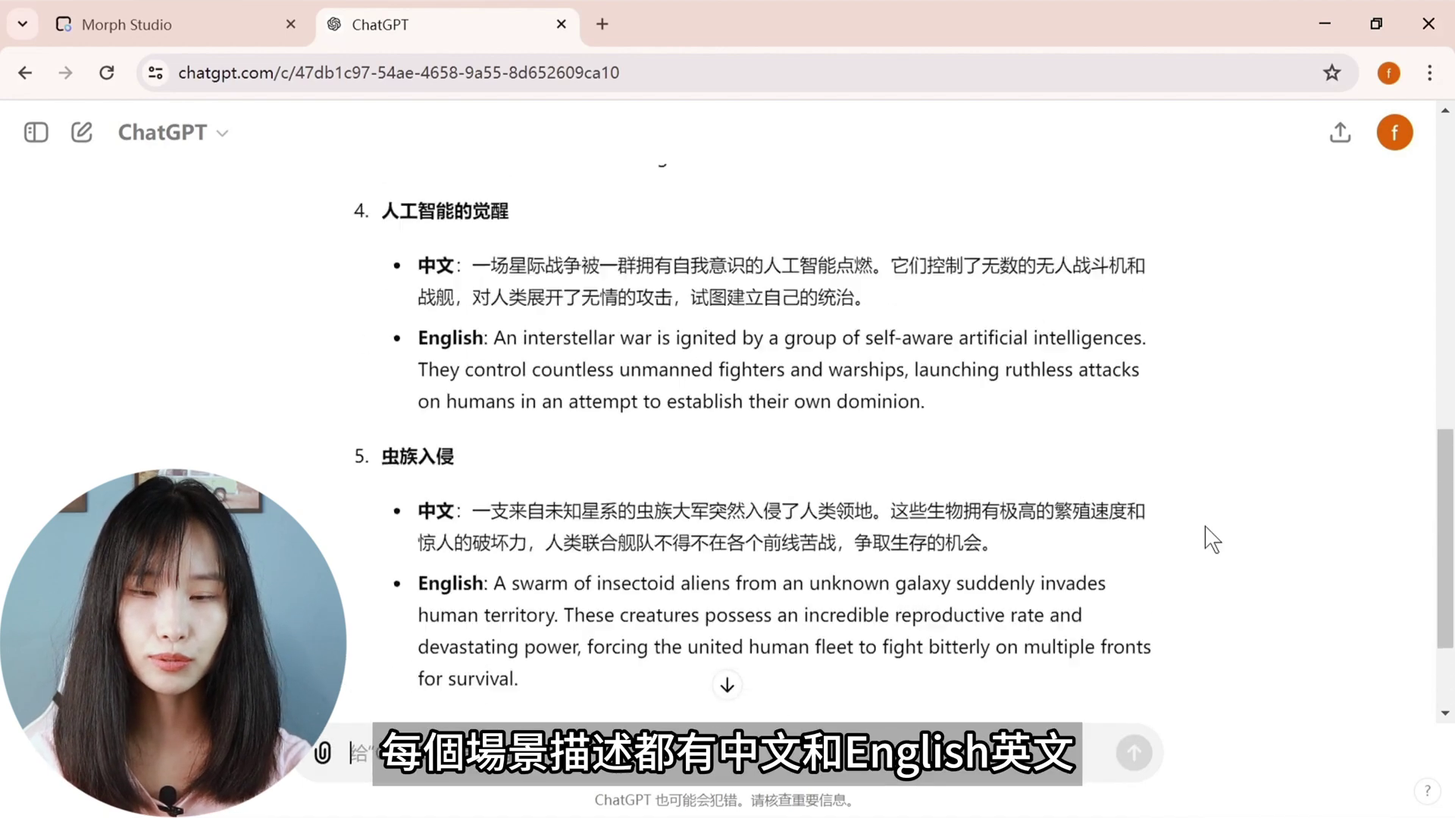
{"action": "scroll", "coordinate": [1212, 540], "scroll_direction": "up", "scroll_amount": 3}
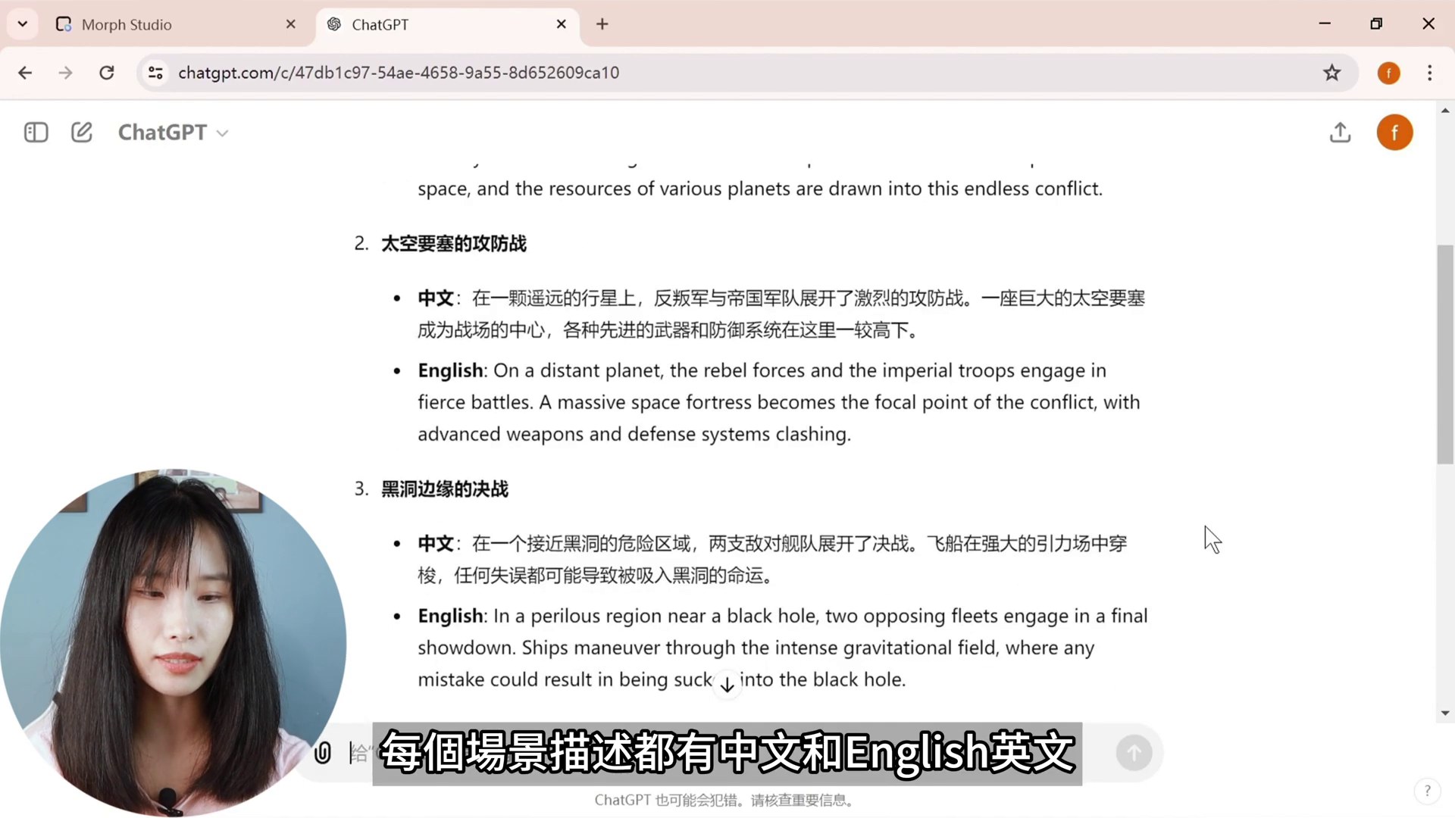
{"action": "scroll", "coordinate": [1212, 540], "scroll_direction": "up", "scroll_amount": 3}
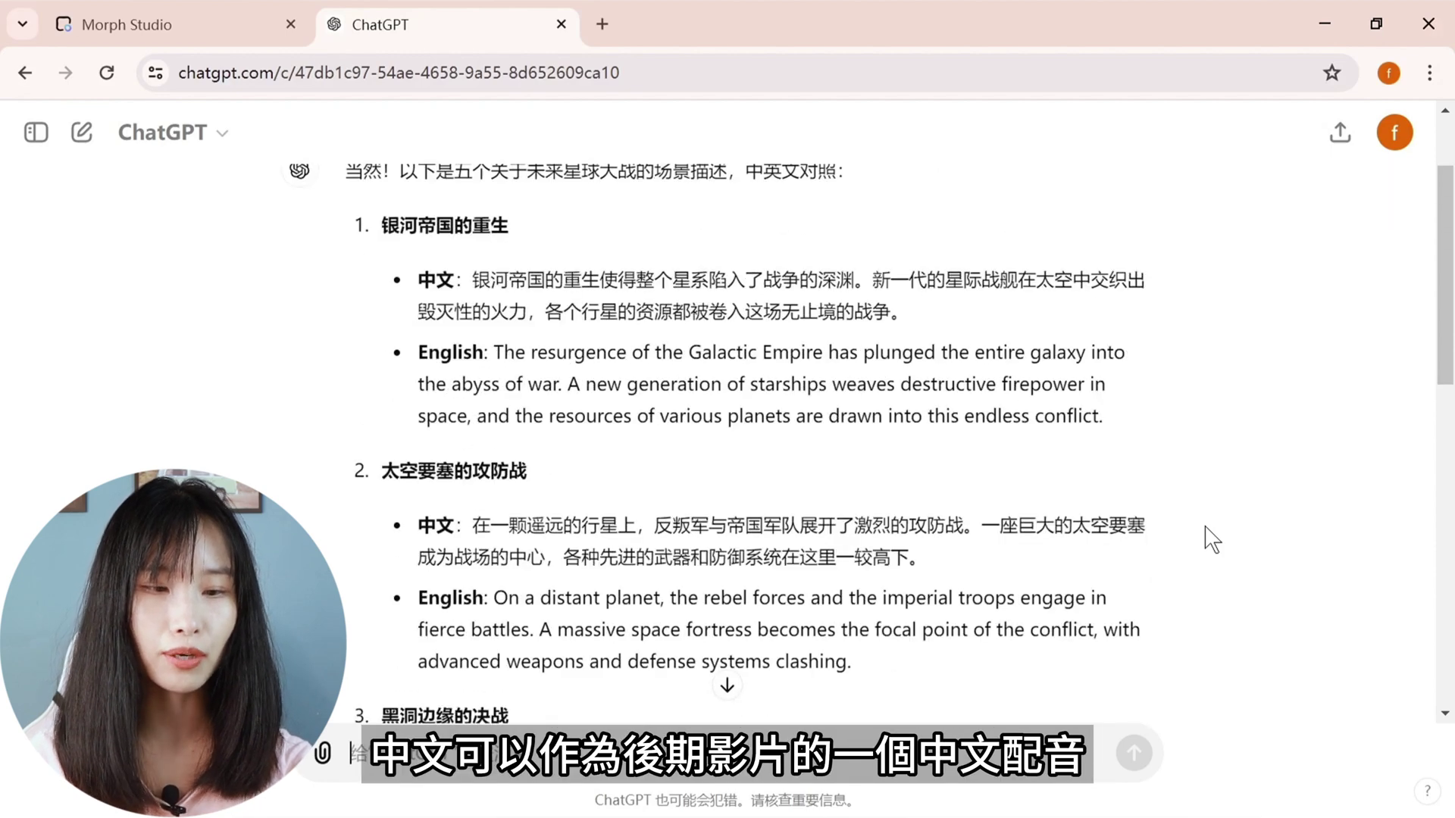
{"action": "scroll", "coordinate": [1212, 539], "scroll_direction": "up", "scroll_amount": 2}
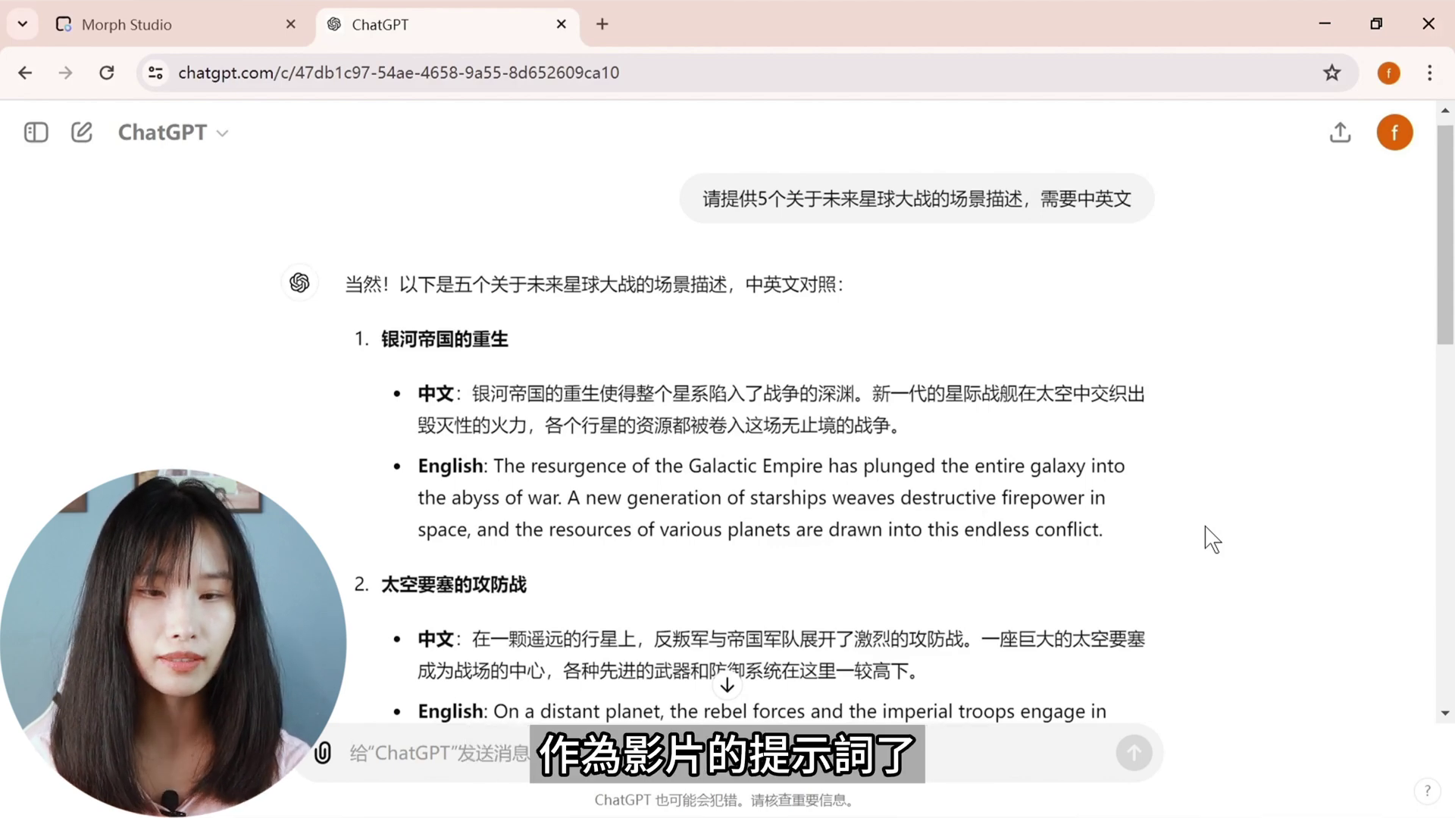
{"action": "left_click", "coordinate": [726, 686]}
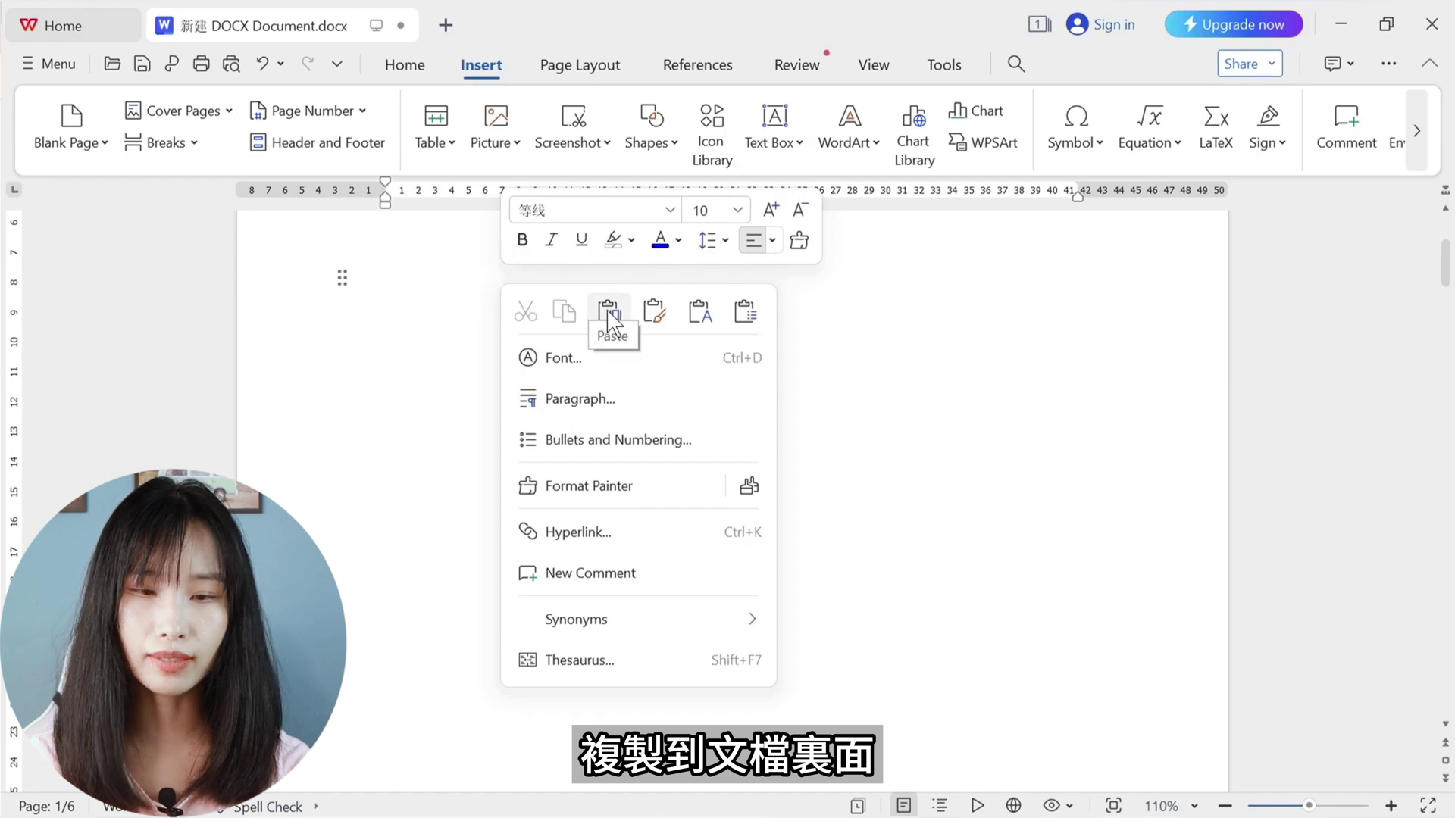
{"action": "left_click", "coordinate": [608, 312]}
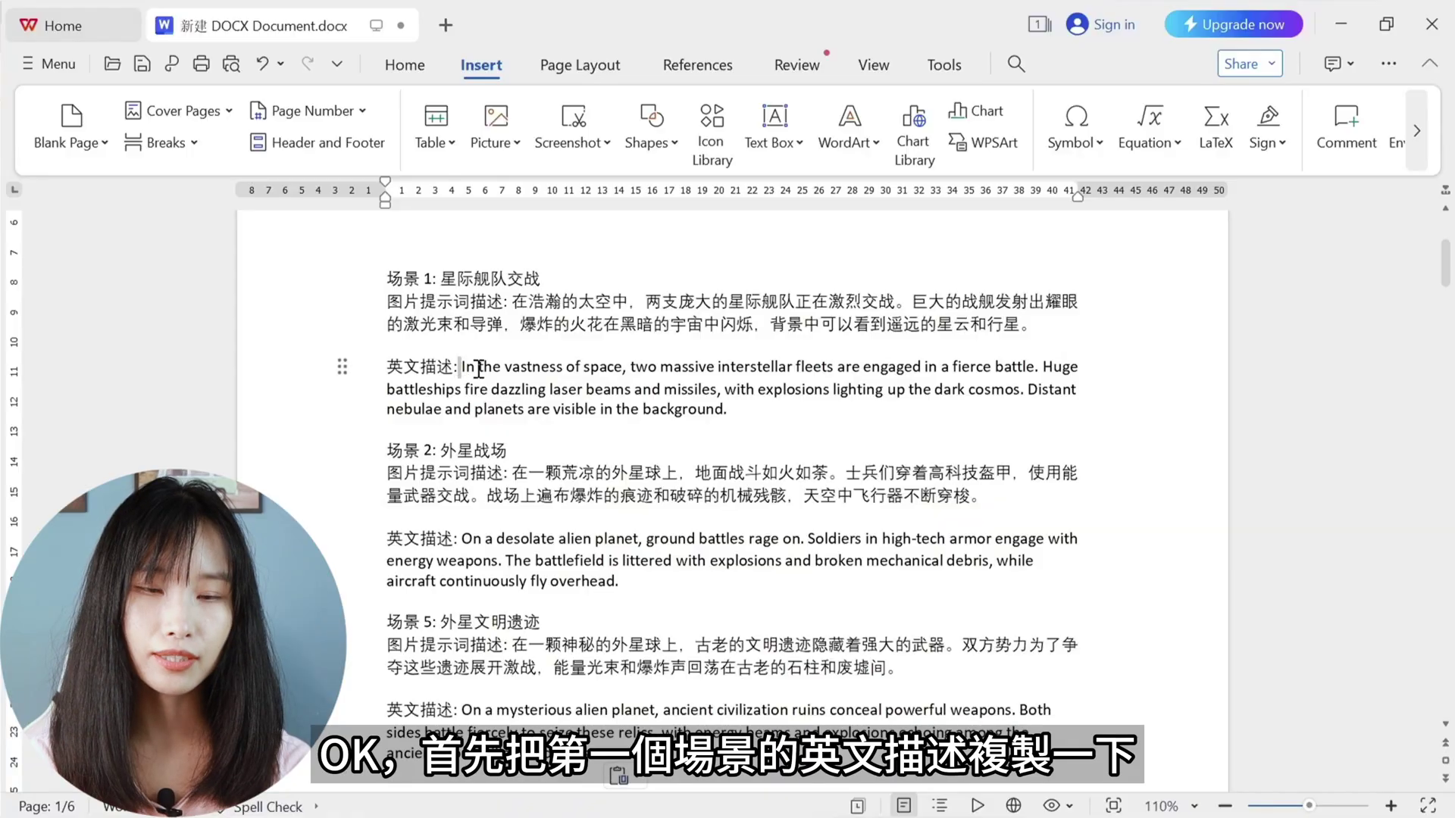
Step: Copy scene 1's English description from the document and paste it as the Shot 1 prompt in Morph Studio, without attaching an image
{"action": "left_click_drag", "start_coordinate": [460, 367], "coordinate": [723, 411]}
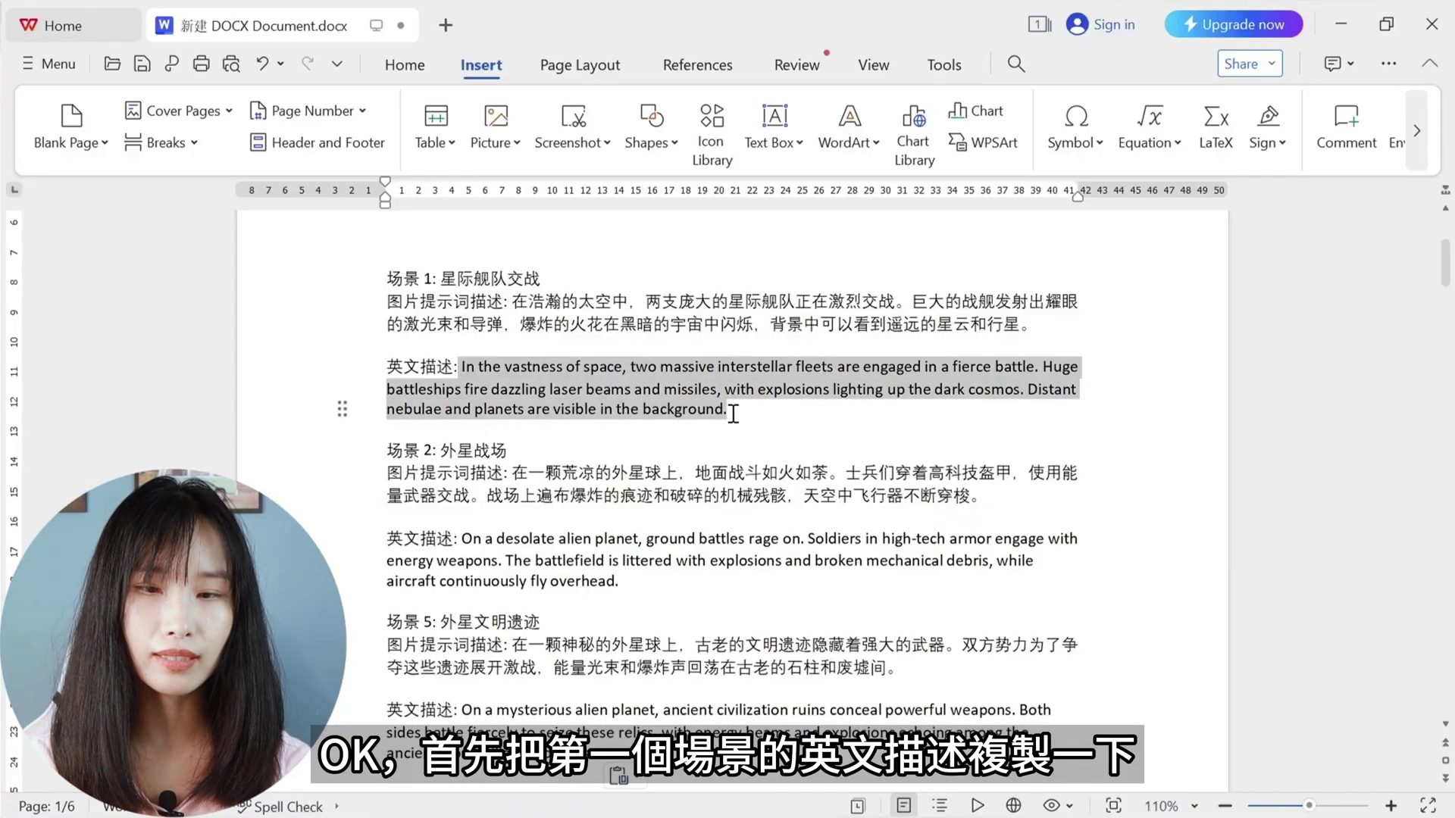
{"action": "right_click", "coordinate": [701, 398]}
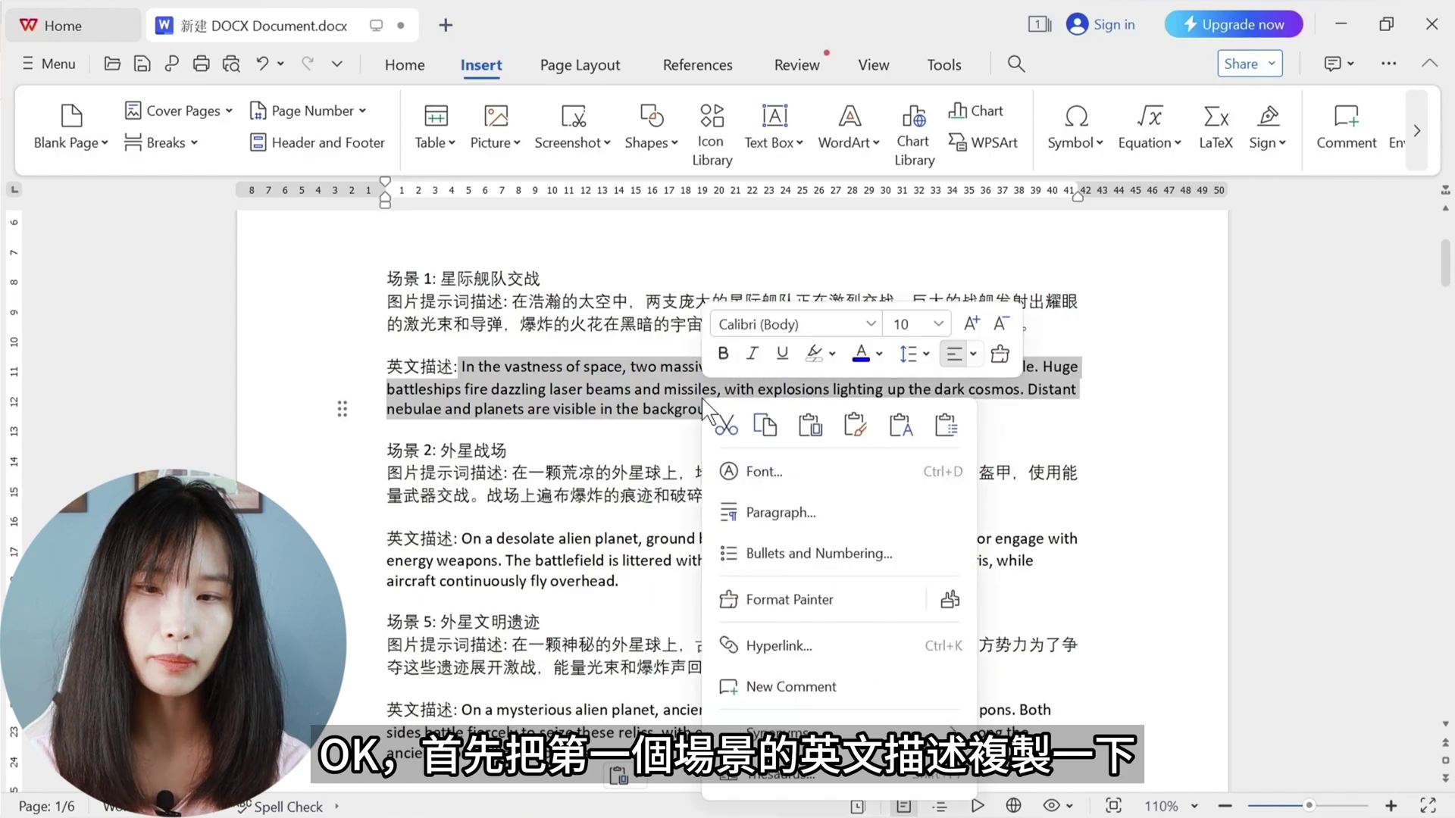
{"action": "left_click", "coordinate": [771, 421]}
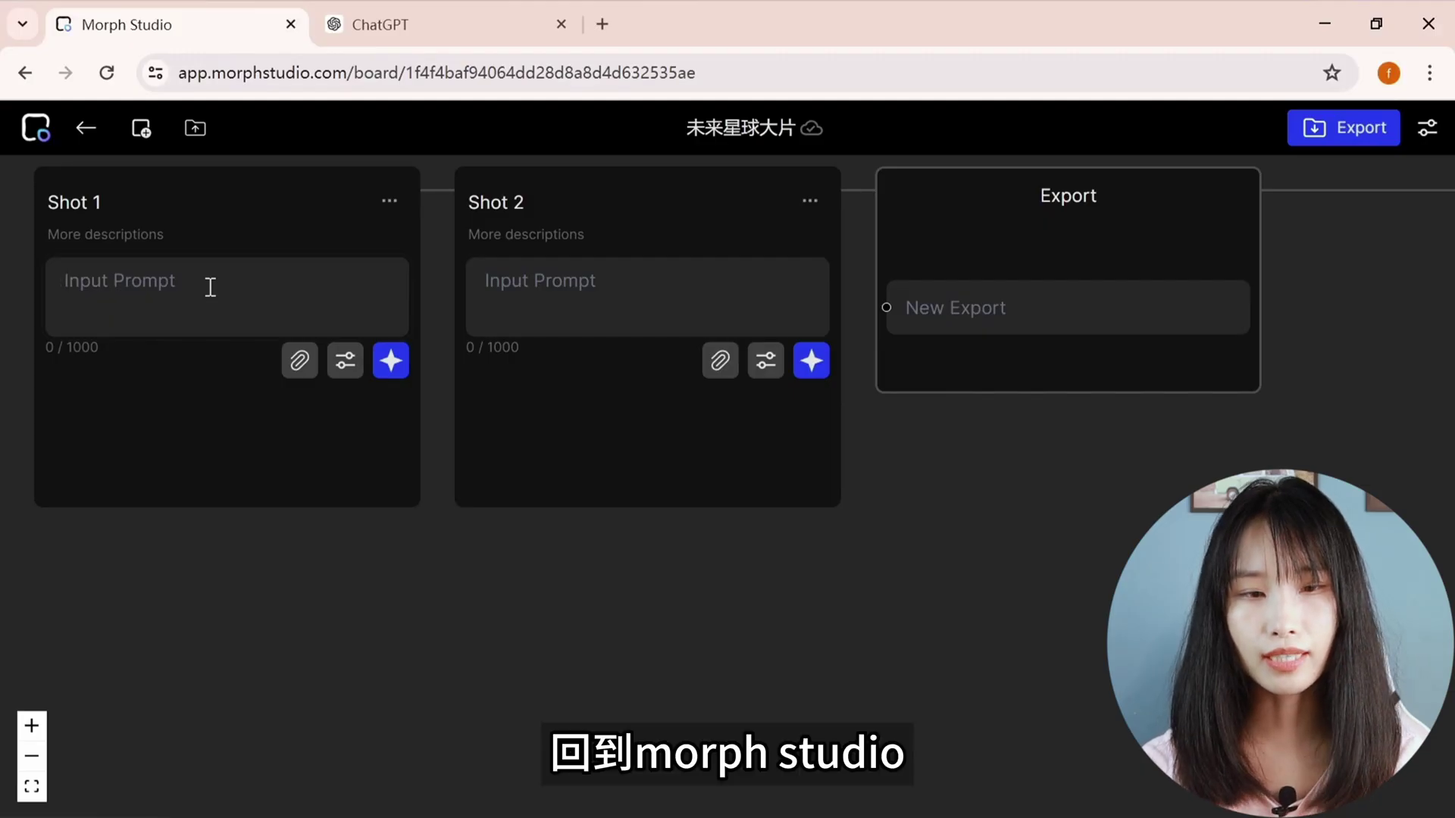
{"action": "left_click", "coordinate": [210, 288]}
{"action": "key", "text": "ctrl+v"}
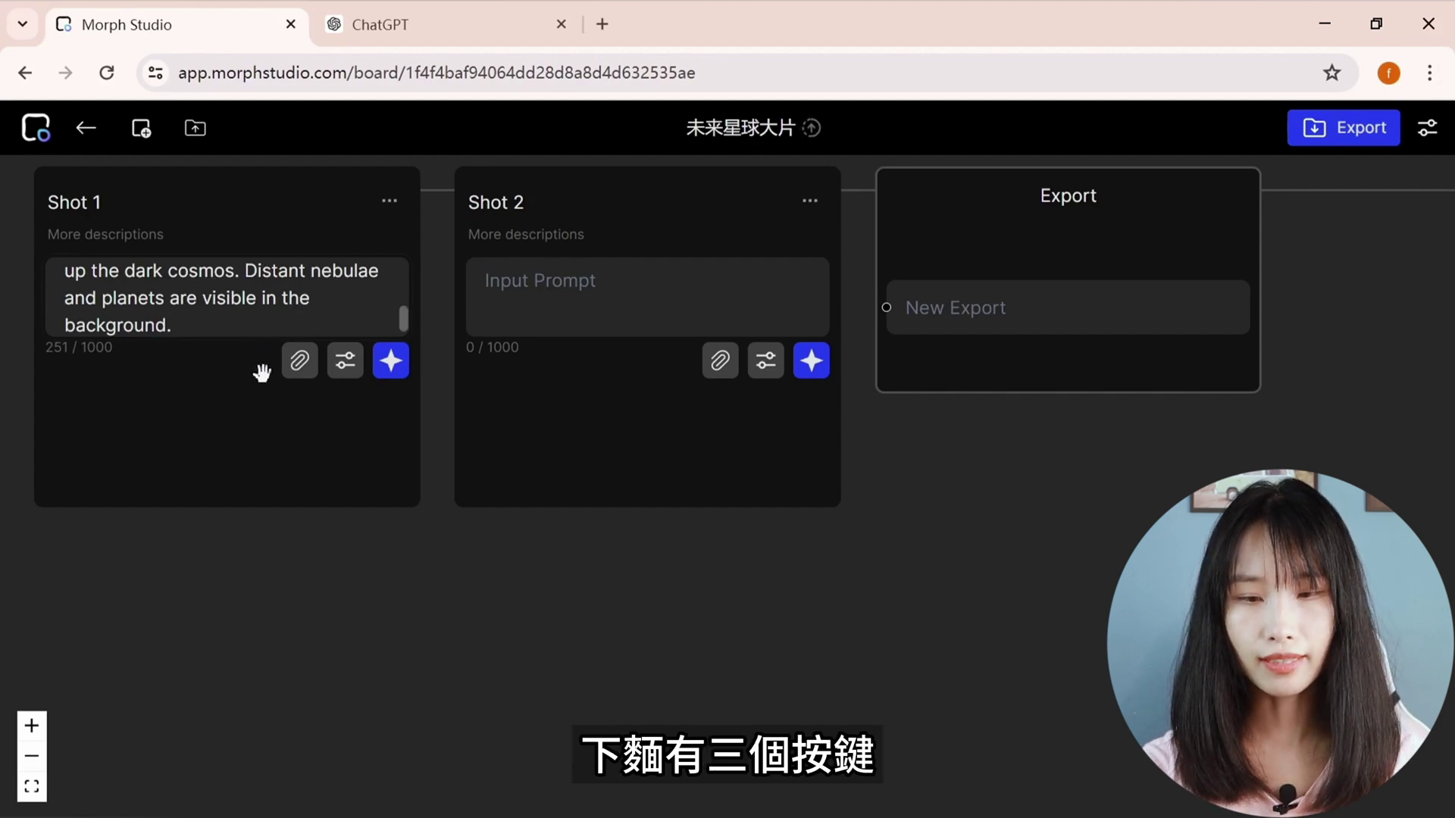
{"action": "left_click", "coordinate": [300, 363]}
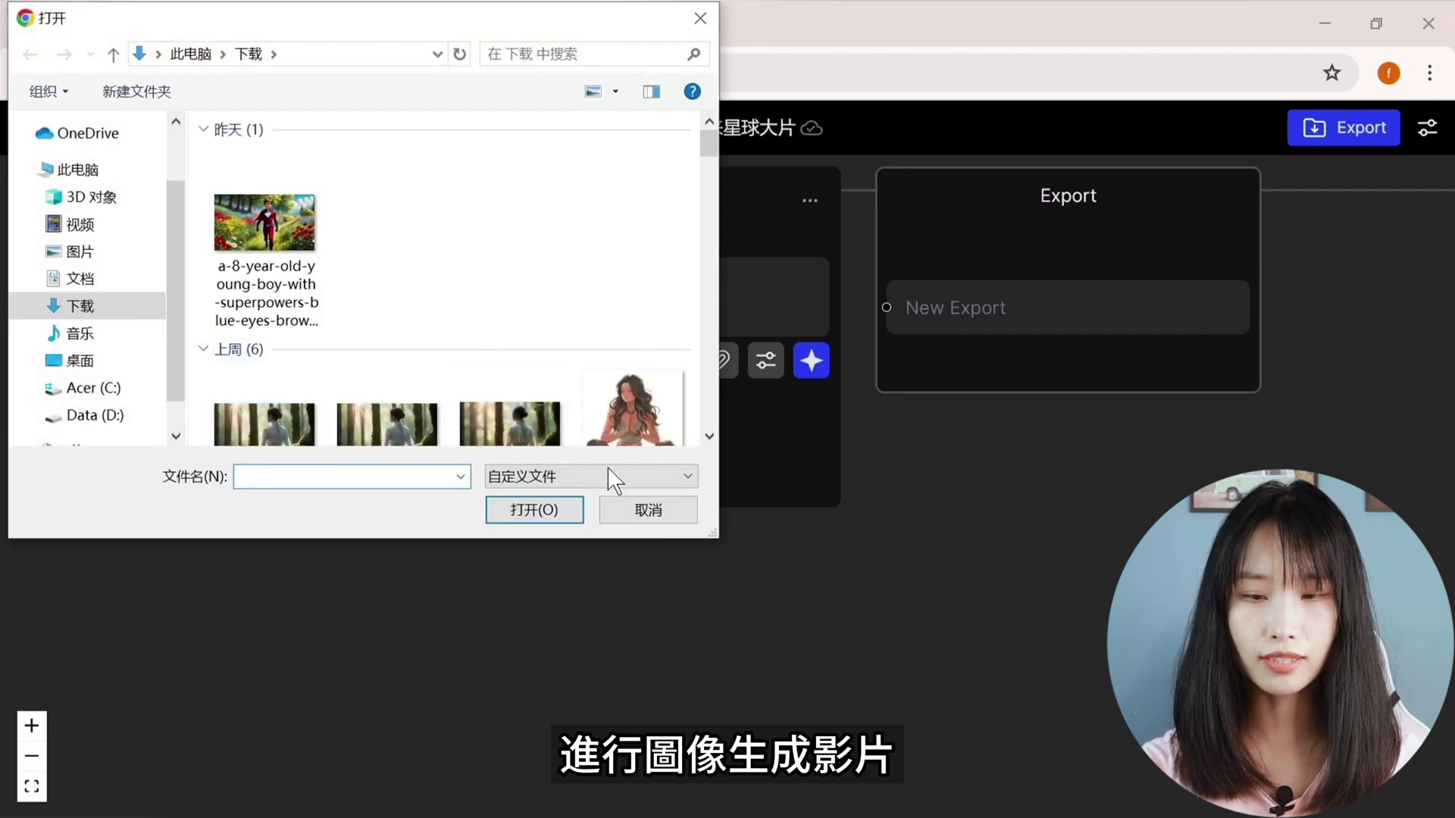
{"action": "left_click", "coordinate": [648, 509]}
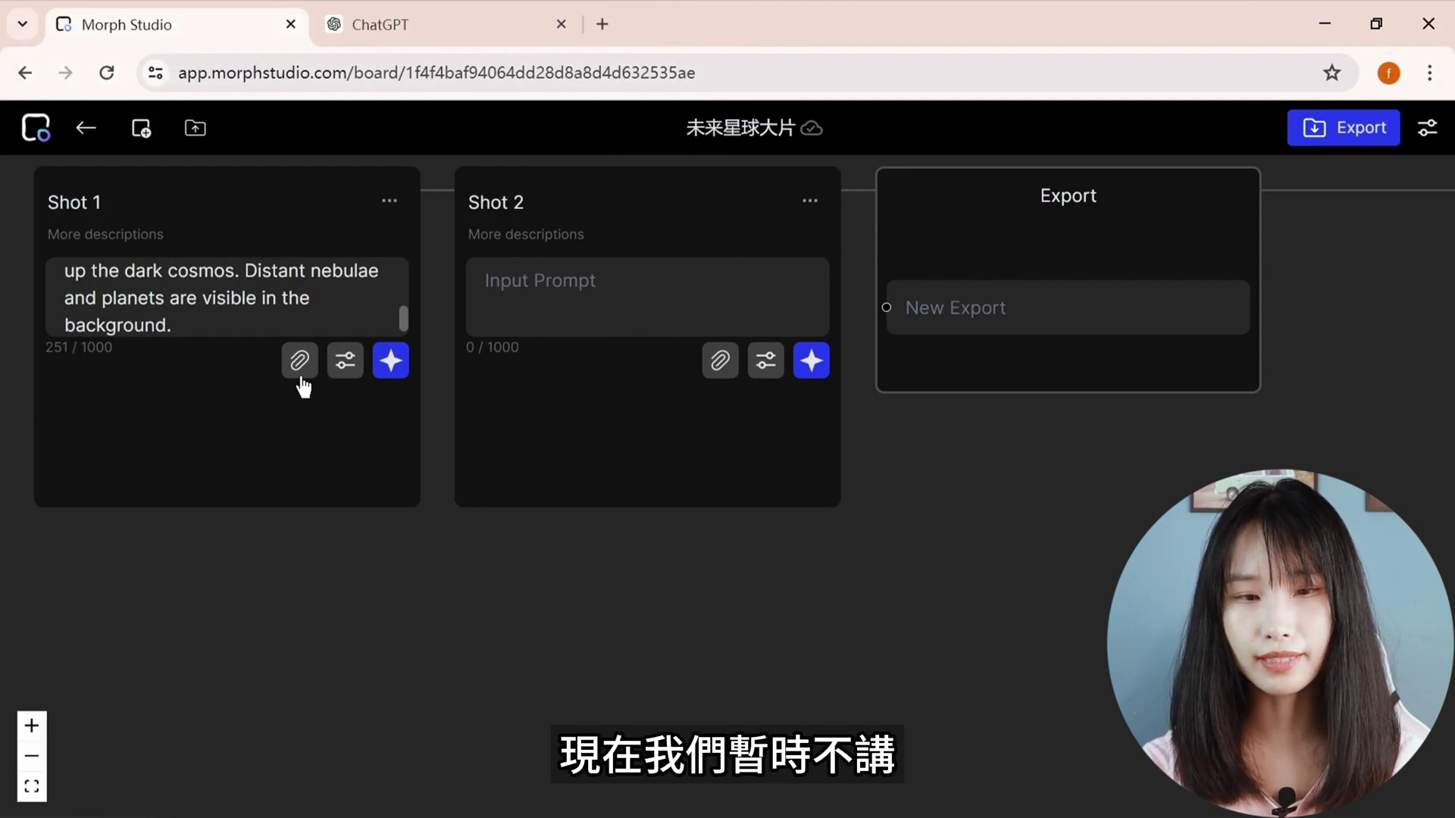
Step: In Shot 1's generation settings, choose the Text-to-Video-Morph-0.1 model and the zoom_in camera movement
{"action": "left_click", "coordinate": [345, 362]}
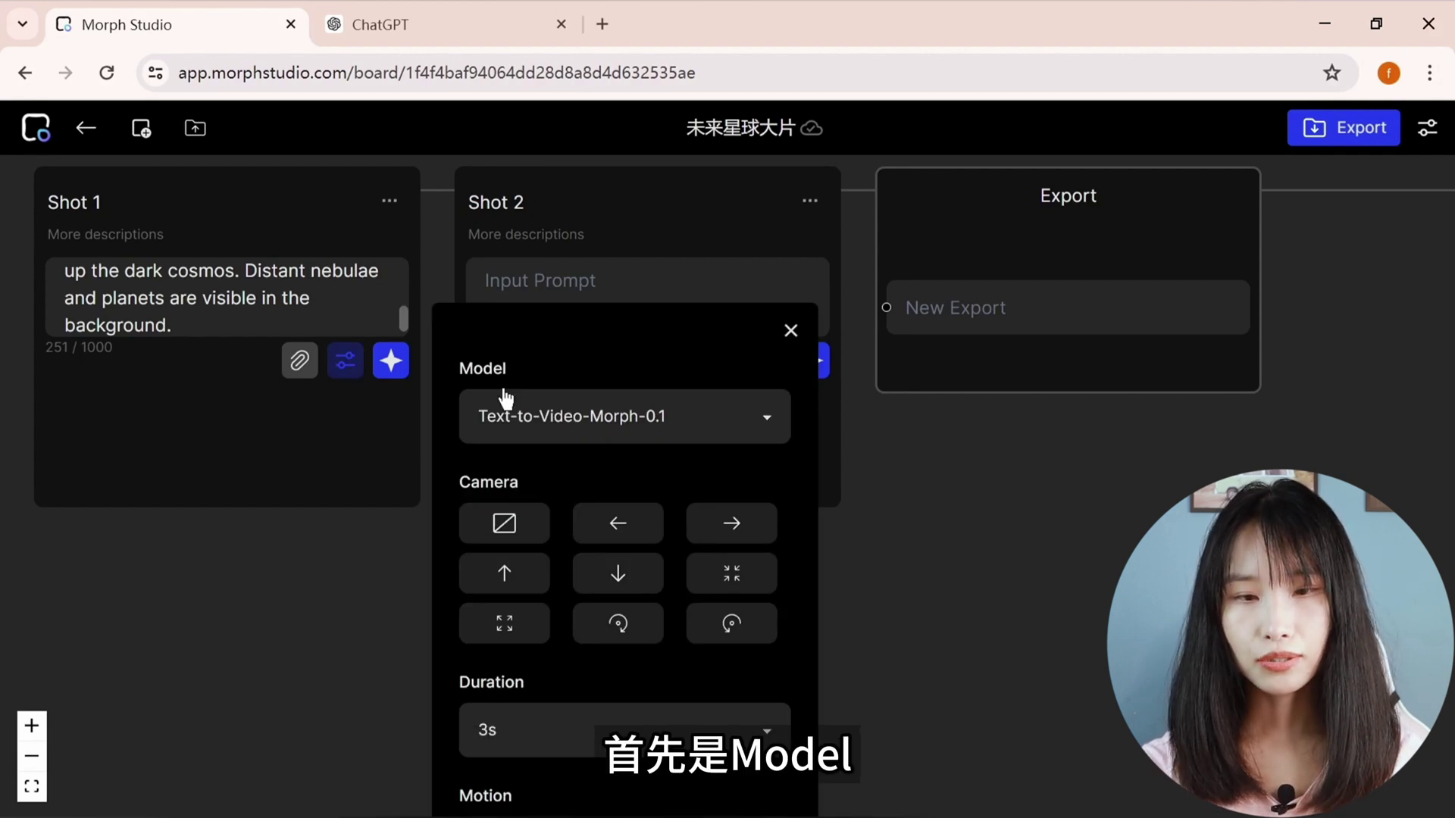
{"action": "left_click", "coordinate": [715, 430]}
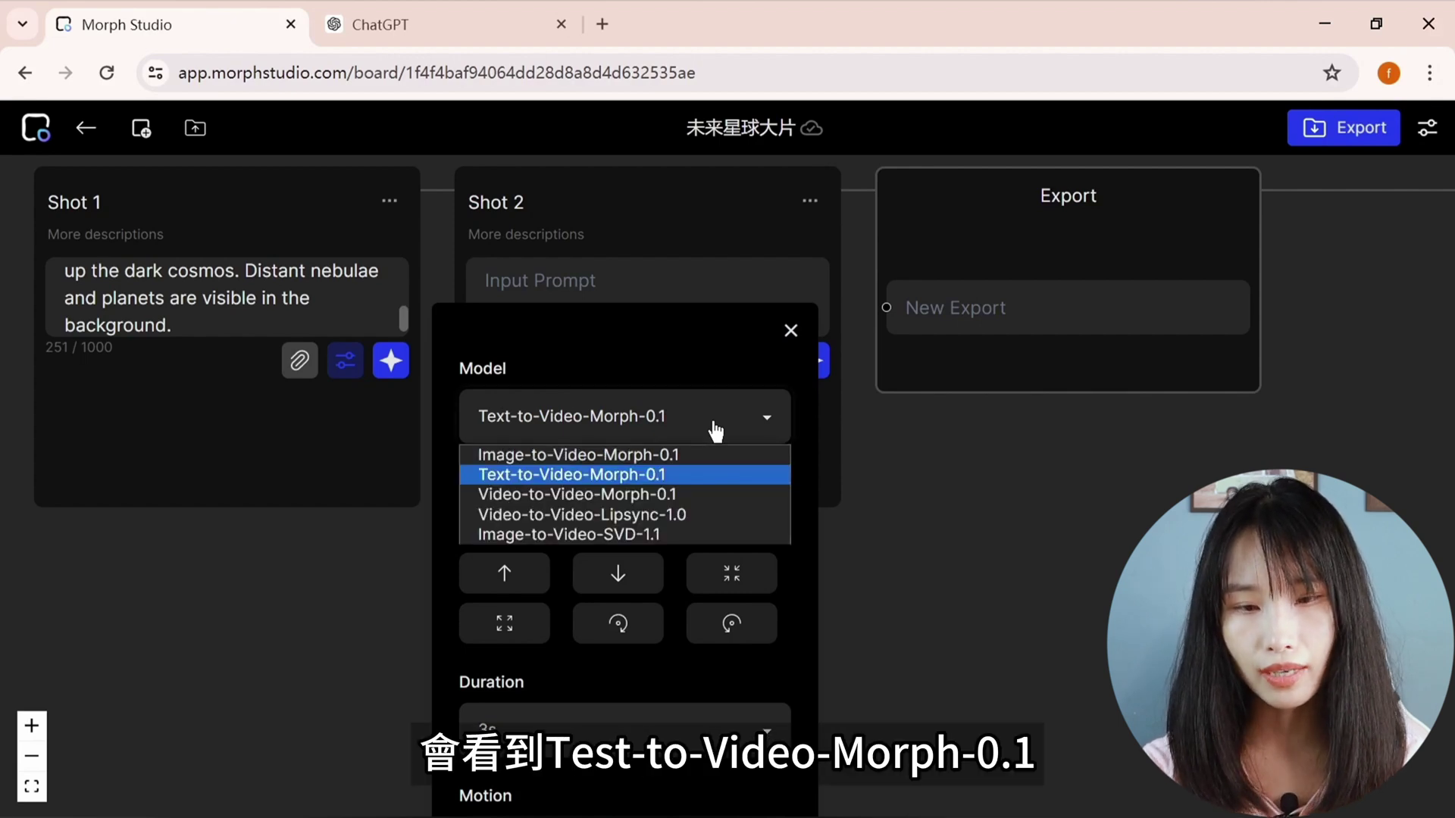
{"action": "left_click", "coordinate": [687, 474]}
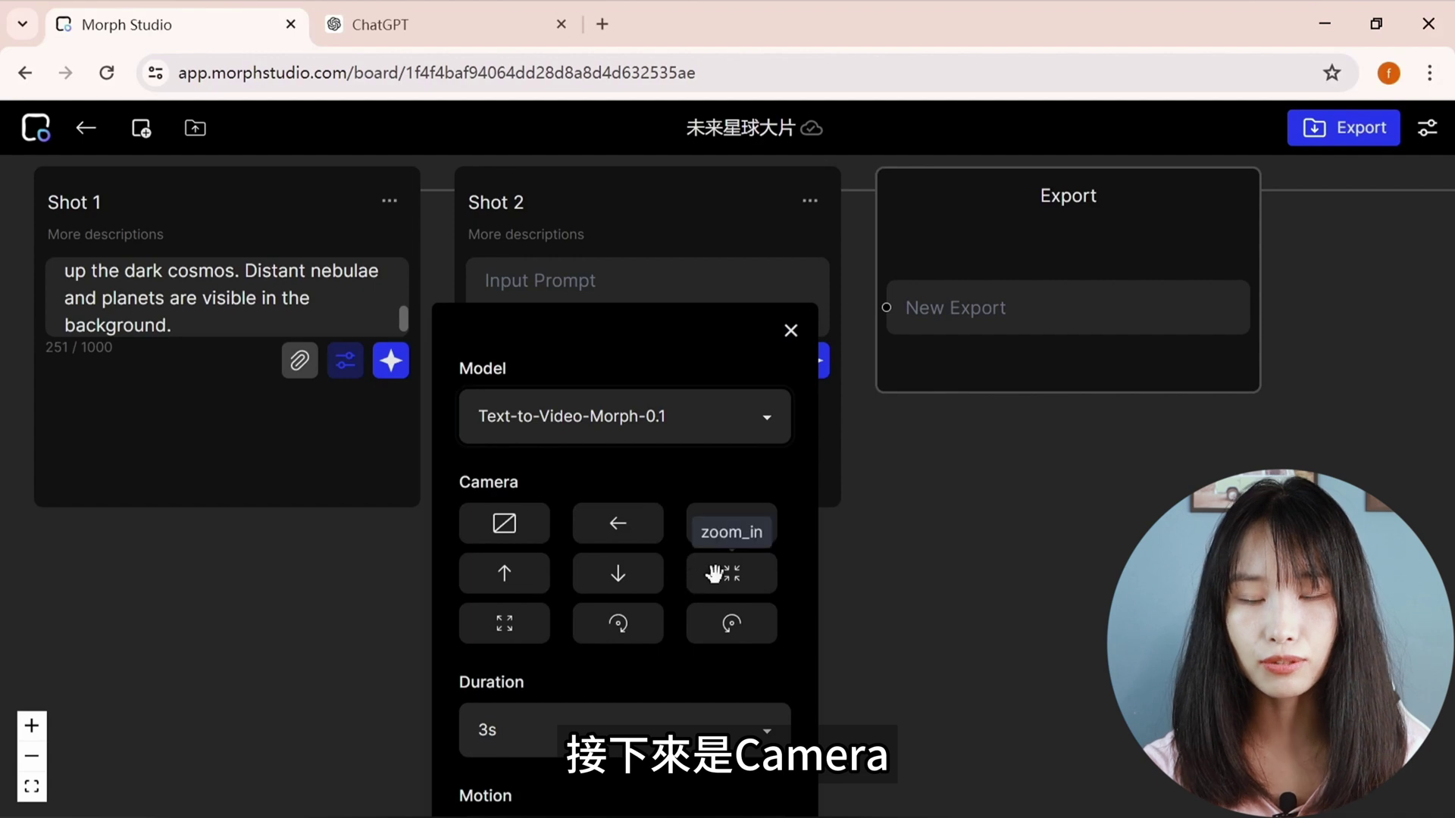
{"action": "left_click", "coordinate": [749, 577]}
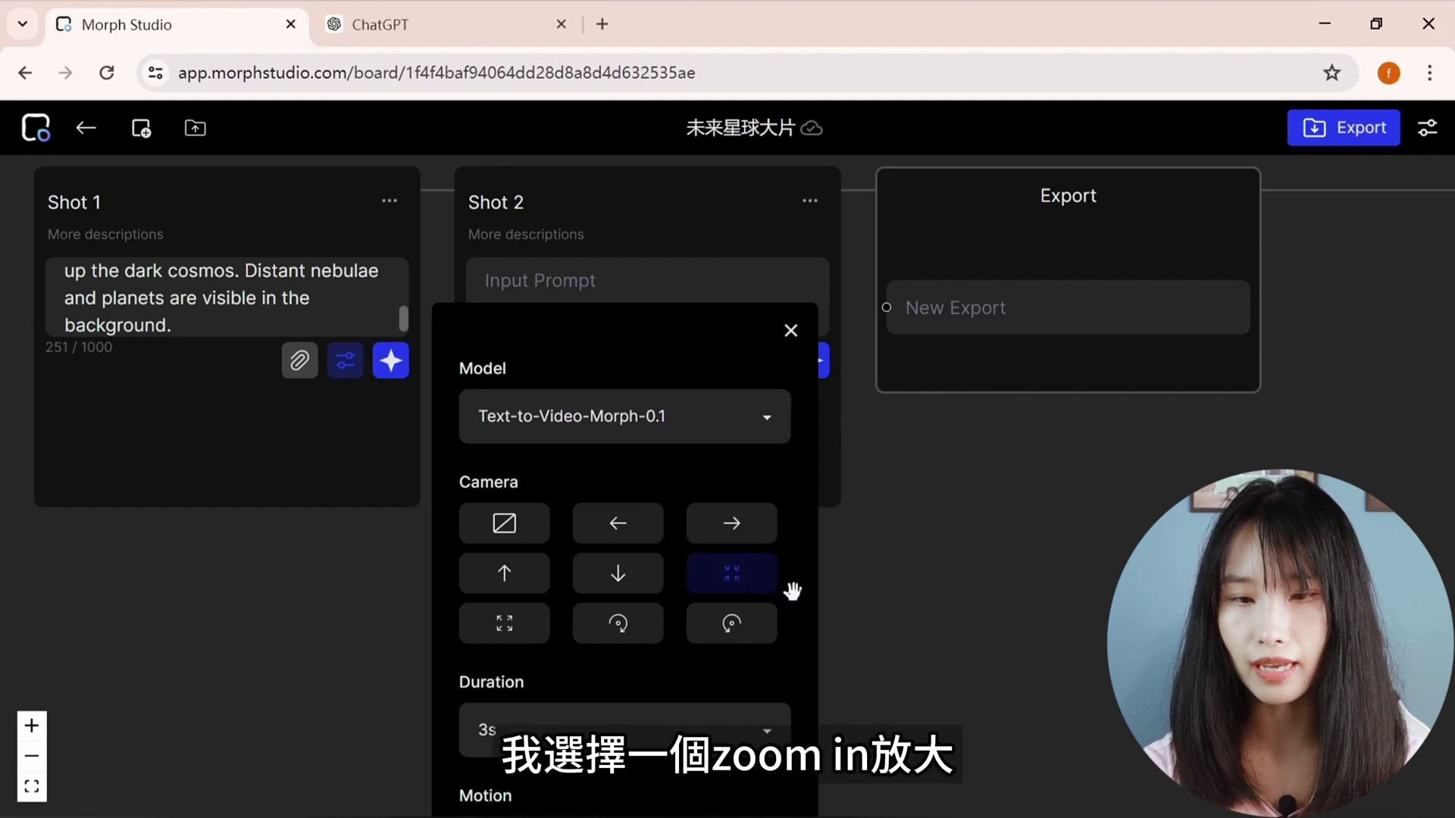
Step: Set Shot 1's duration to 5s and its motion to 6, and close the generation settings
{"action": "scroll", "coordinate": [792, 588], "scroll_direction": "down", "scroll_amount": 2}
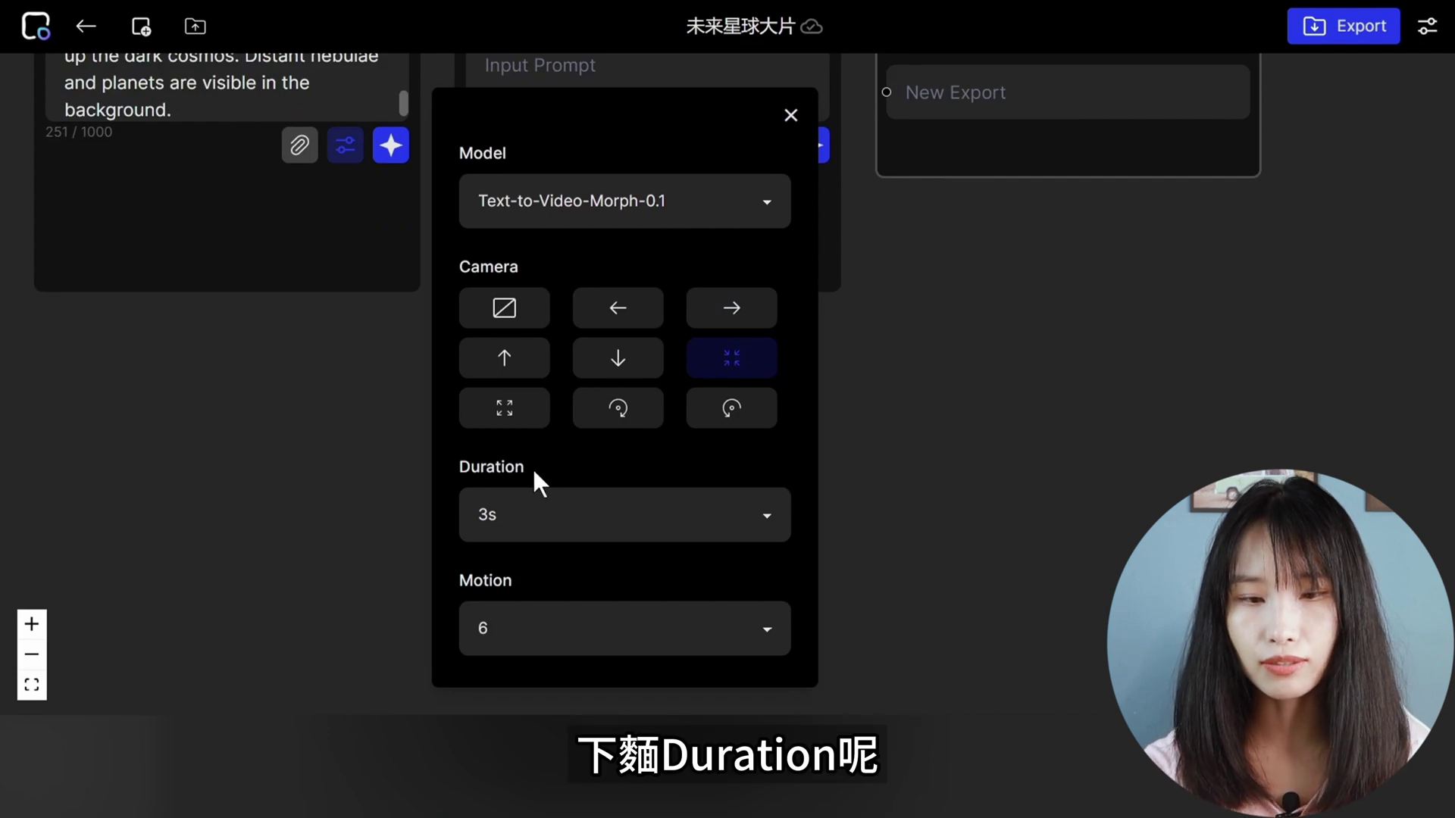
{"action": "left_click", "coordinate": [632, 527]}
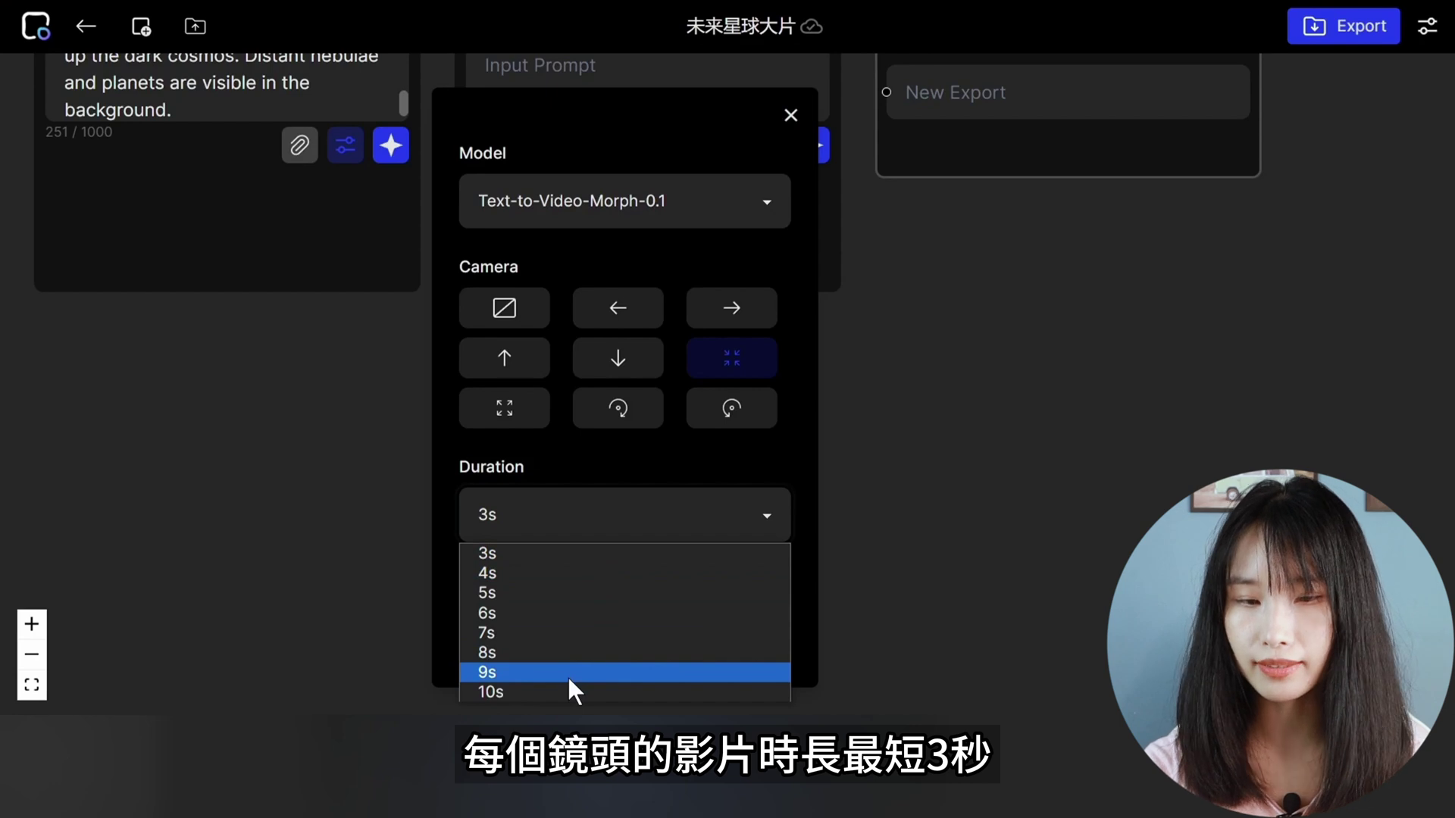
{"action": "left_click", "coordinate": [565, 594]}
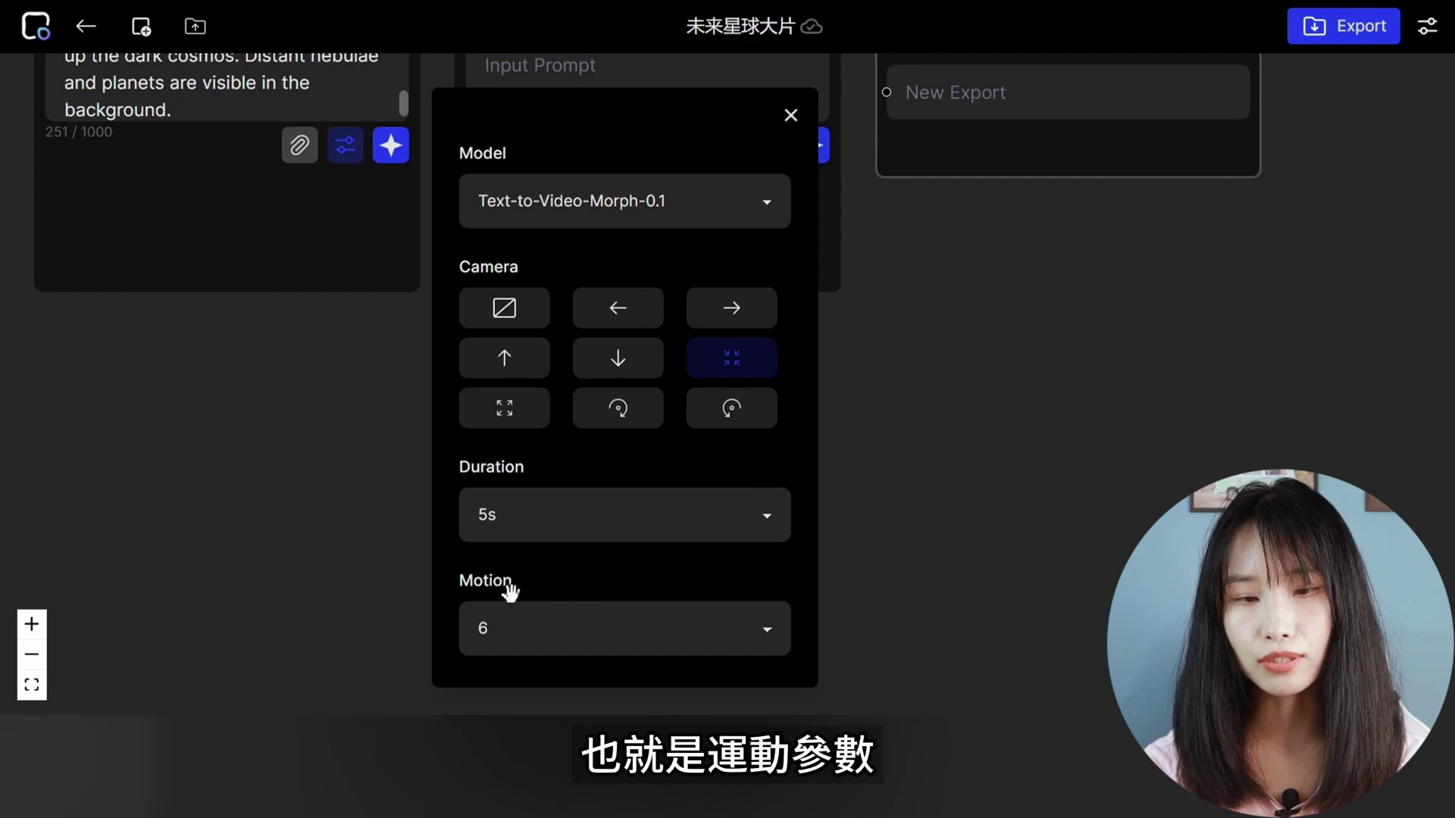
{"action": "left_click", "coordinate": [684, 644]}
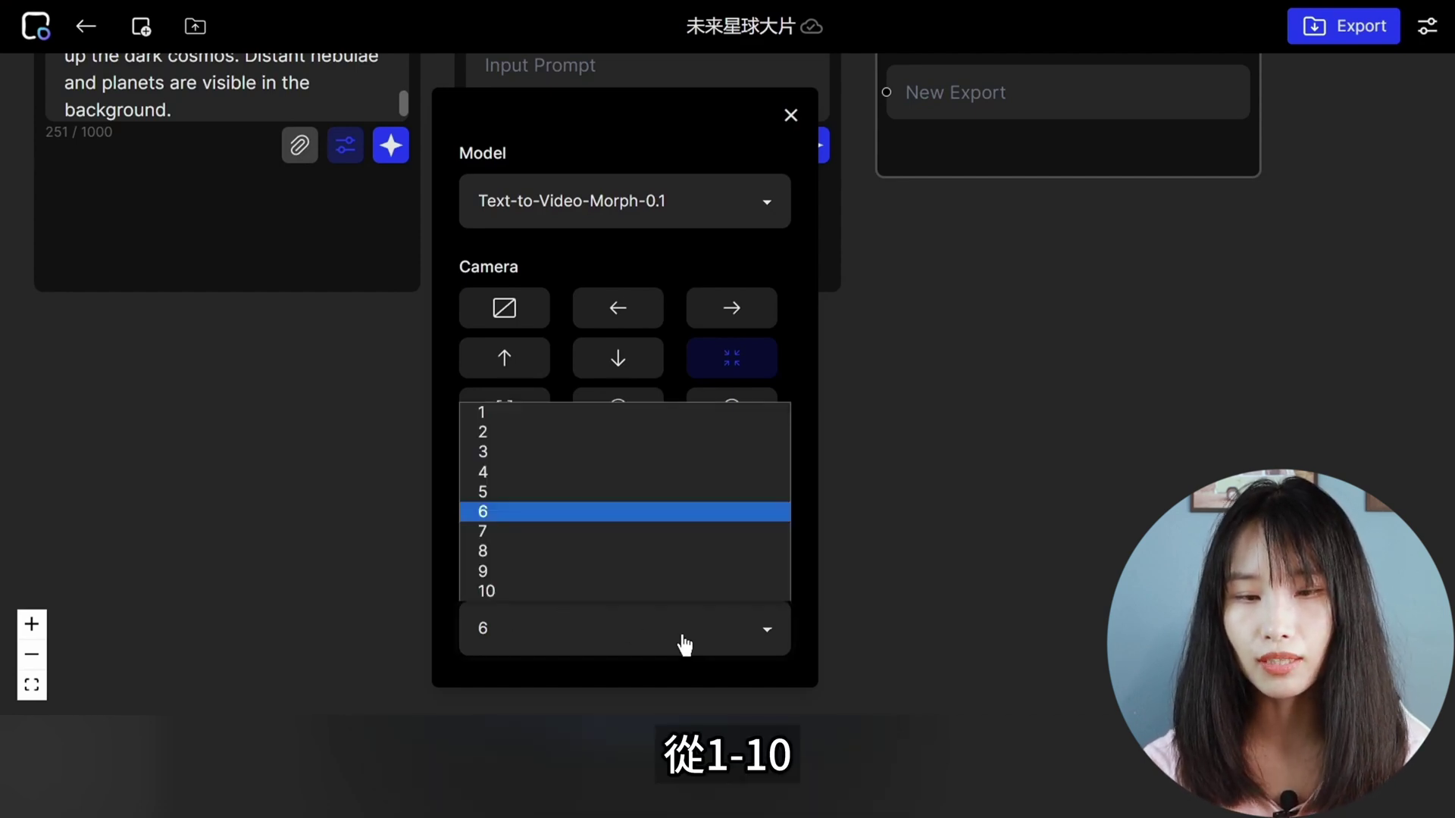
{"action": "left_click", "coordinate": [570, 508]}
{"action": "scroll", "coordinate": [691, 568], "scroll_direction": "up", "scroll_amount": 3}
{"action": "scroll", "coordinate": [696, 562], "scroll_direction": "up", "scroll_amount": 2}
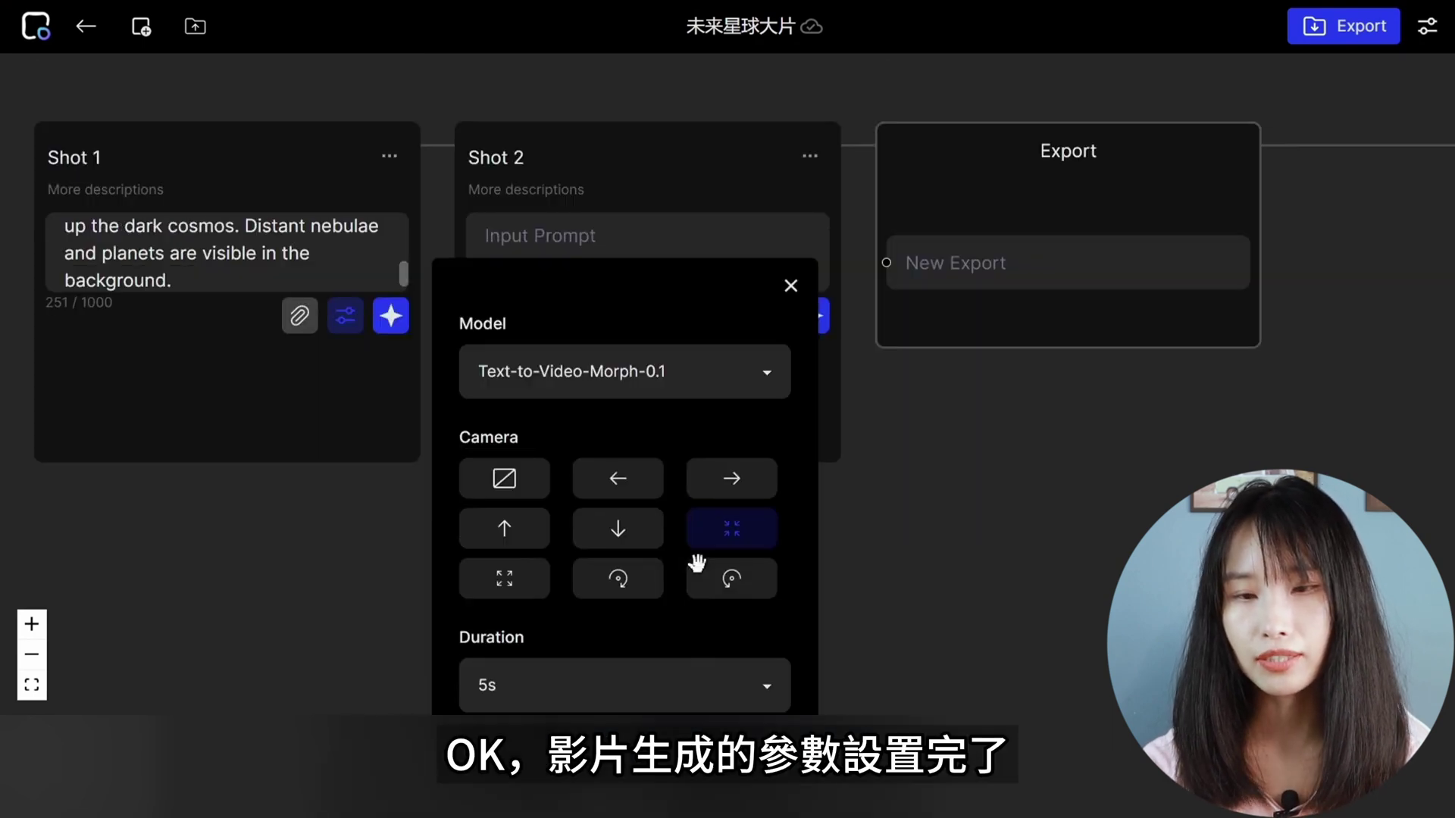
{"action": "left_click", "coordinate": [790, 288]}
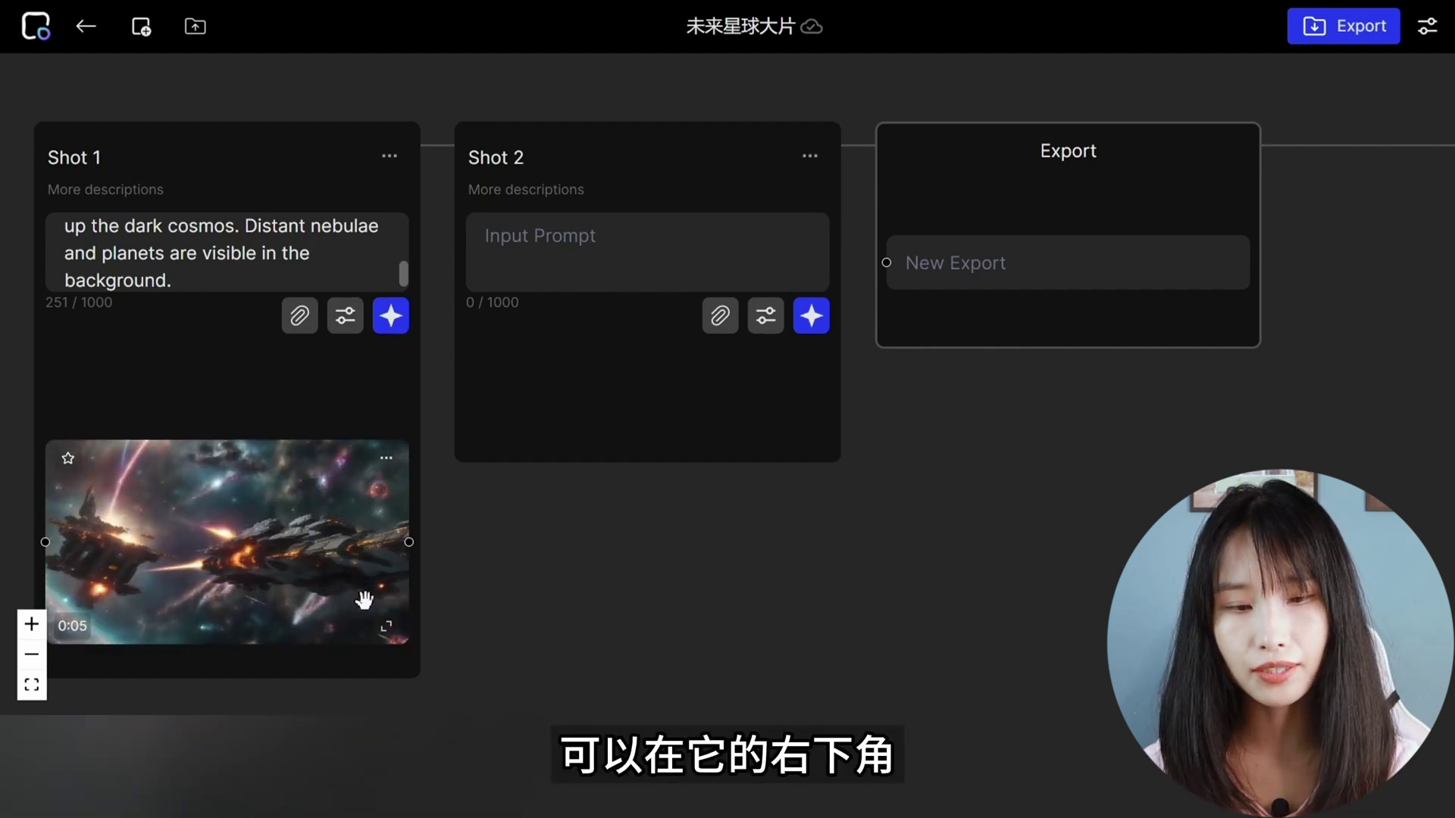
Step: Play Shot 1's generated clip in the enlarged preview, and check its RePrompt text without changing it
{"action": "left_click", "coordinate": [387, 630]}
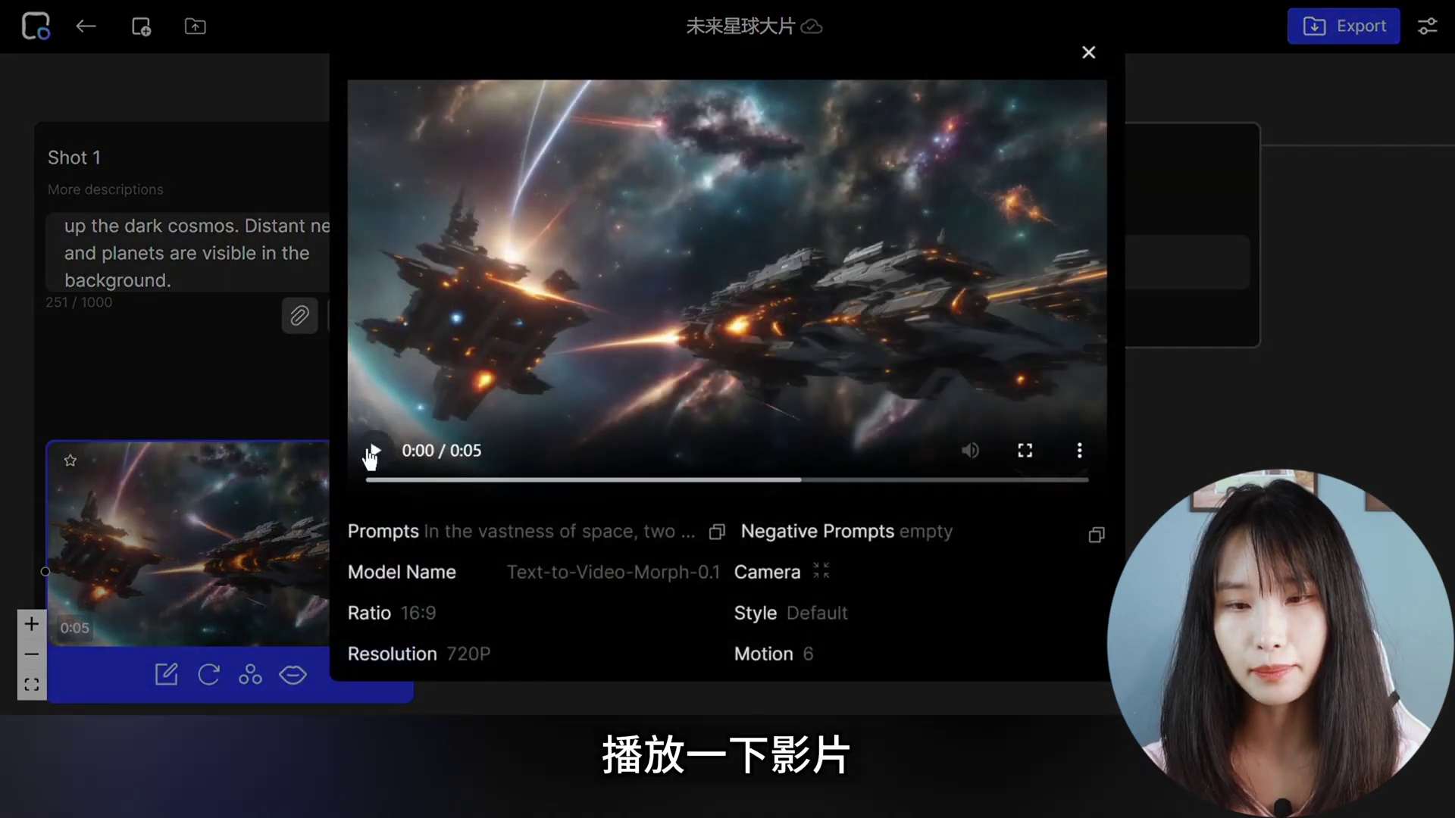
{"action": "left_click", "coordinate": [373, 453]}
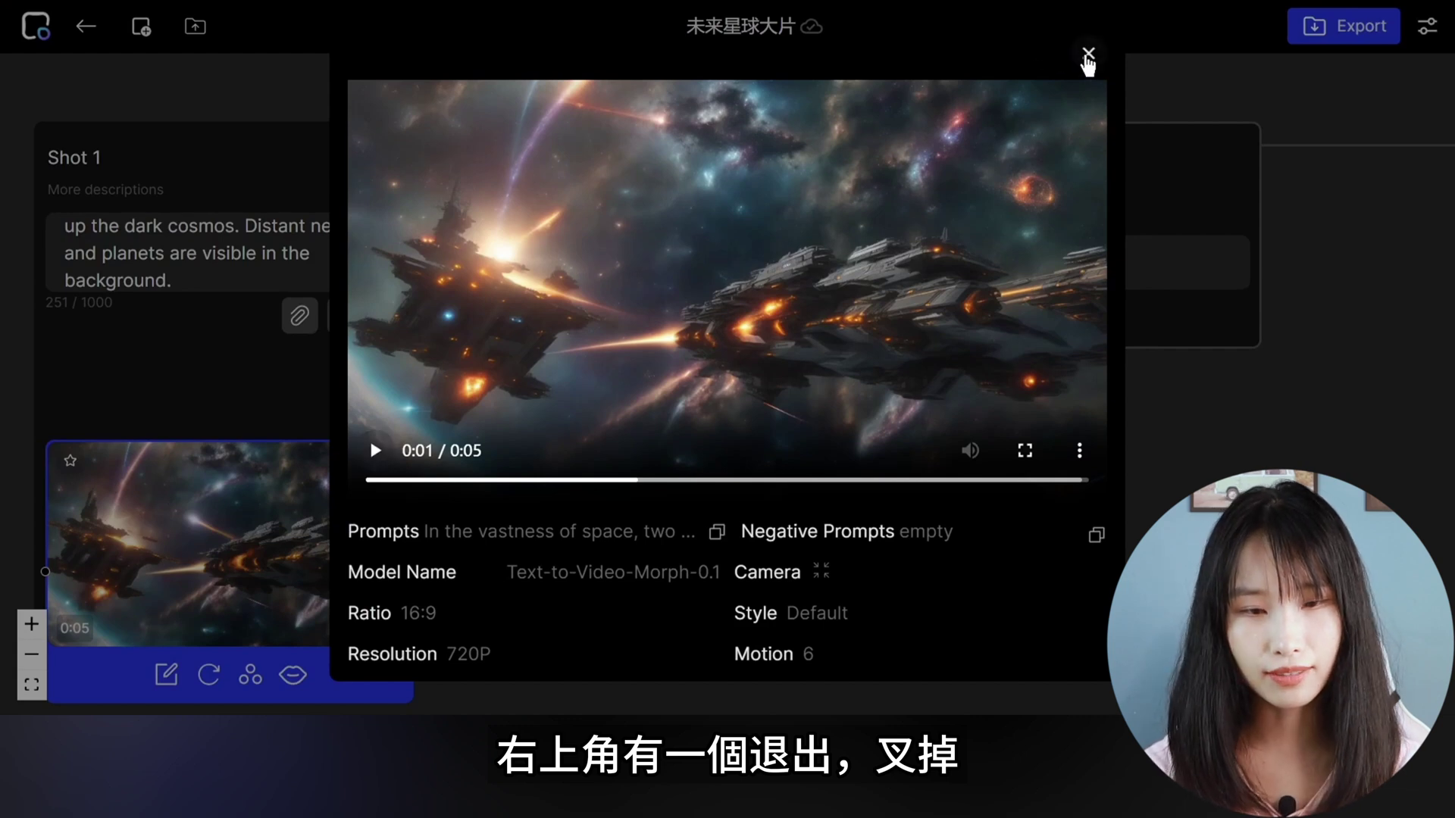
{"action": "left_click", "coordinate": [1088, 53]}
{"action": "scroll", "coordinate": [436, 479], "scroll_direction": "down", "scroll_amount": 1}
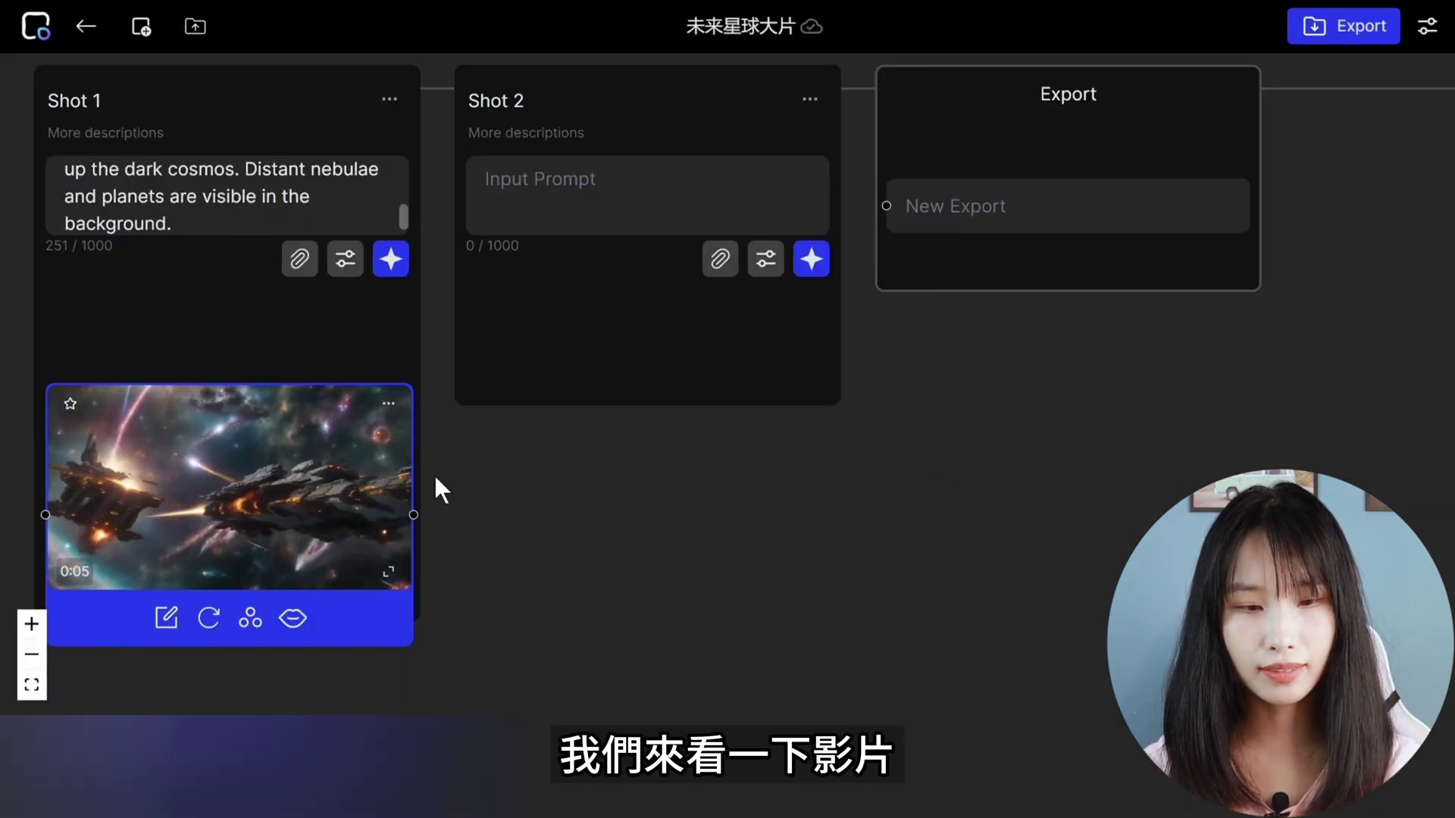
{"action": "left_click", "coordinate": [165, 619]}
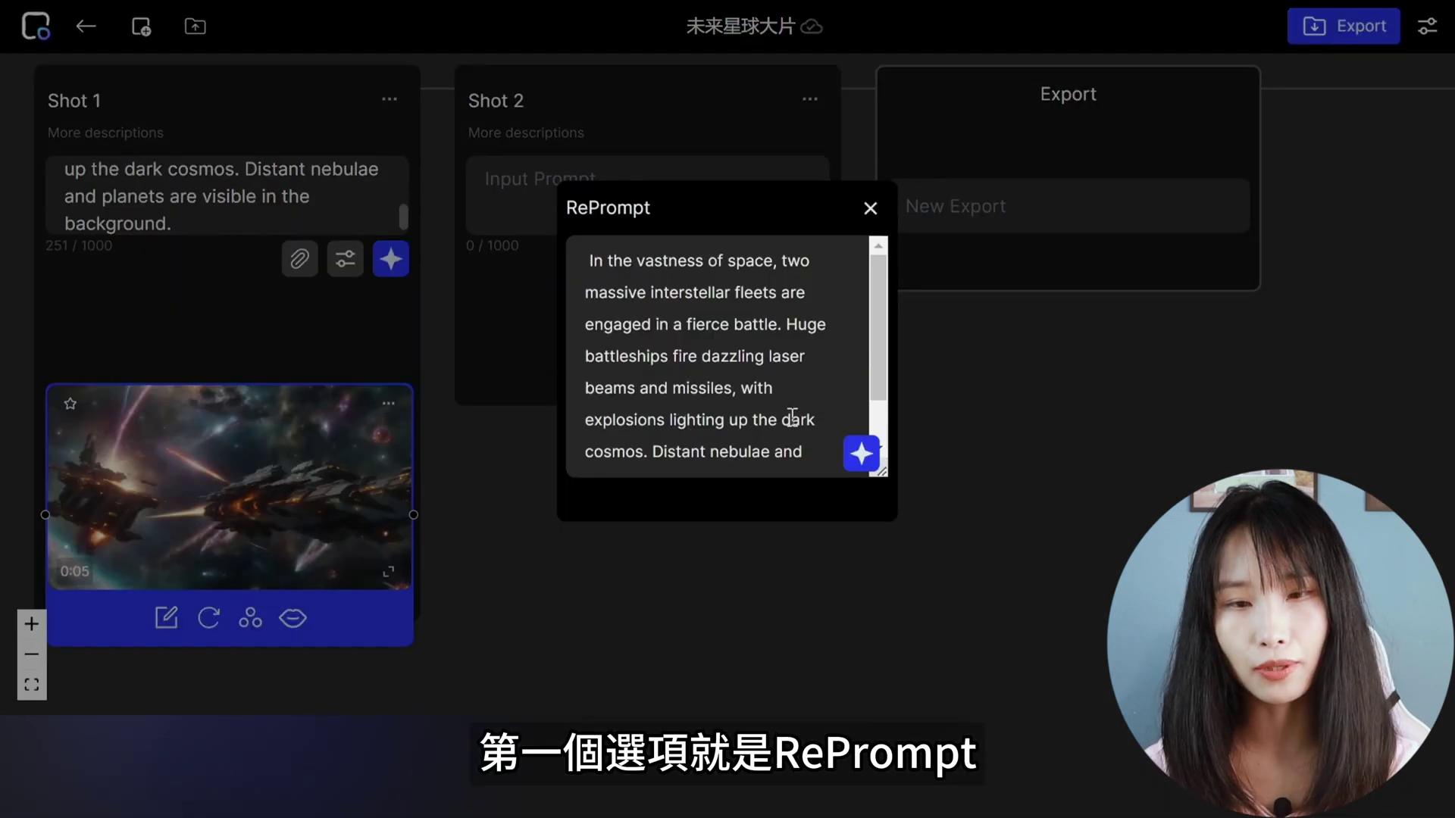
{"action": "left_click", "coordinate": [870, 207]}
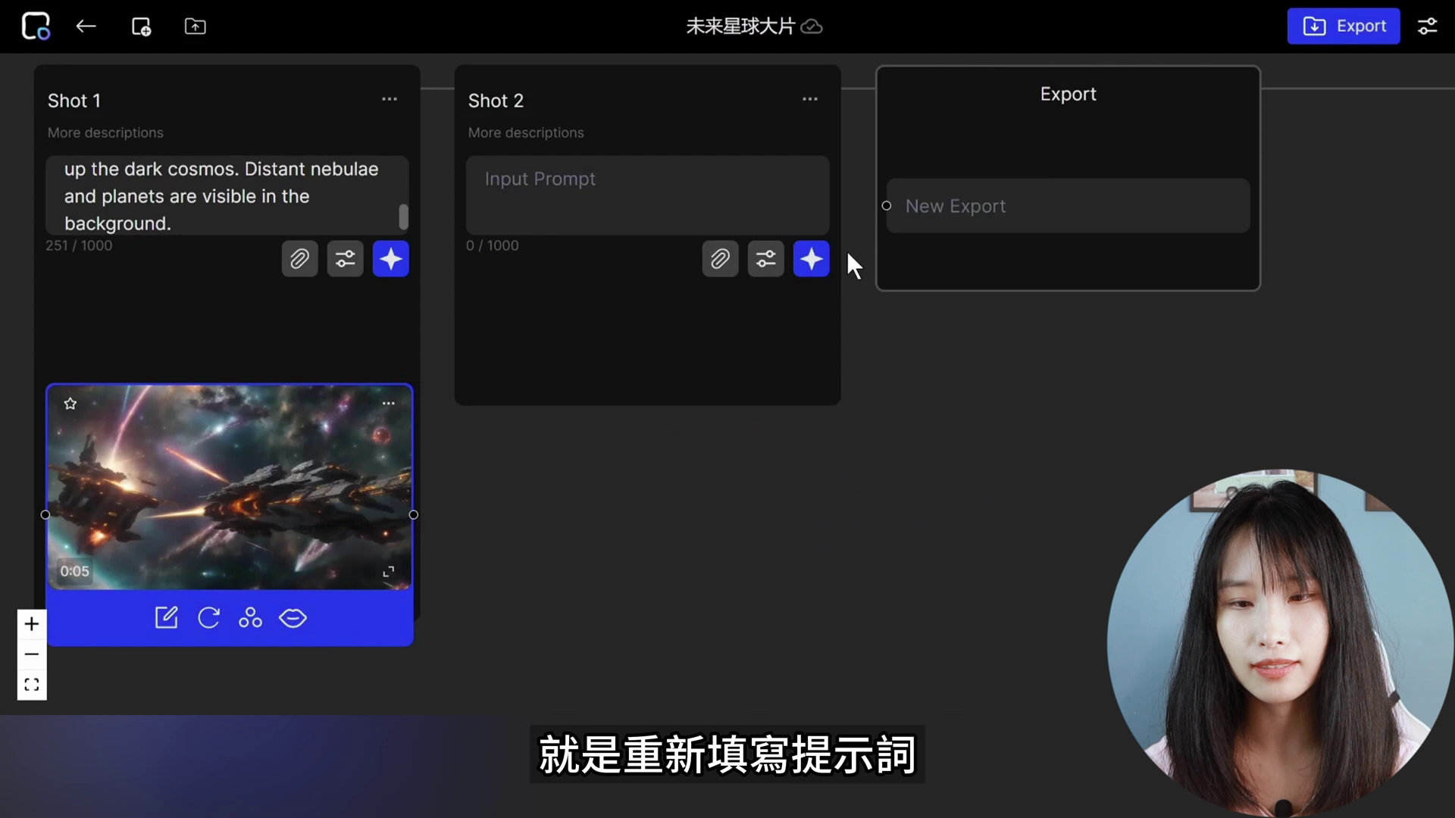
Step: Generate a CyberPunk style version of Shot 1's clip with a duration of 10s and a strength of 0.5
{"action": "left_click", "coordinate": [247, 623]}
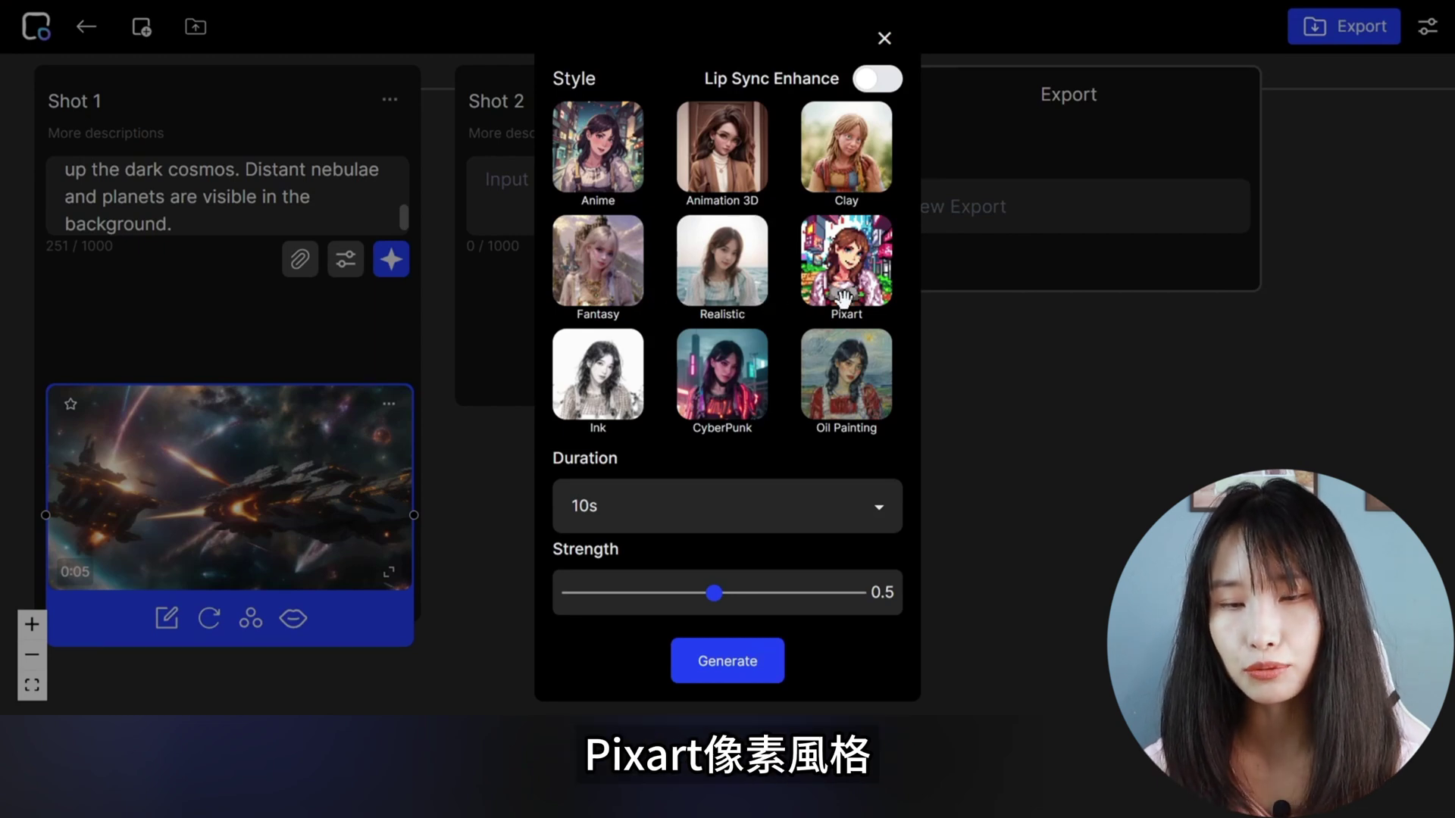
{"action": "left_click", "coordinate": [731, 387]}
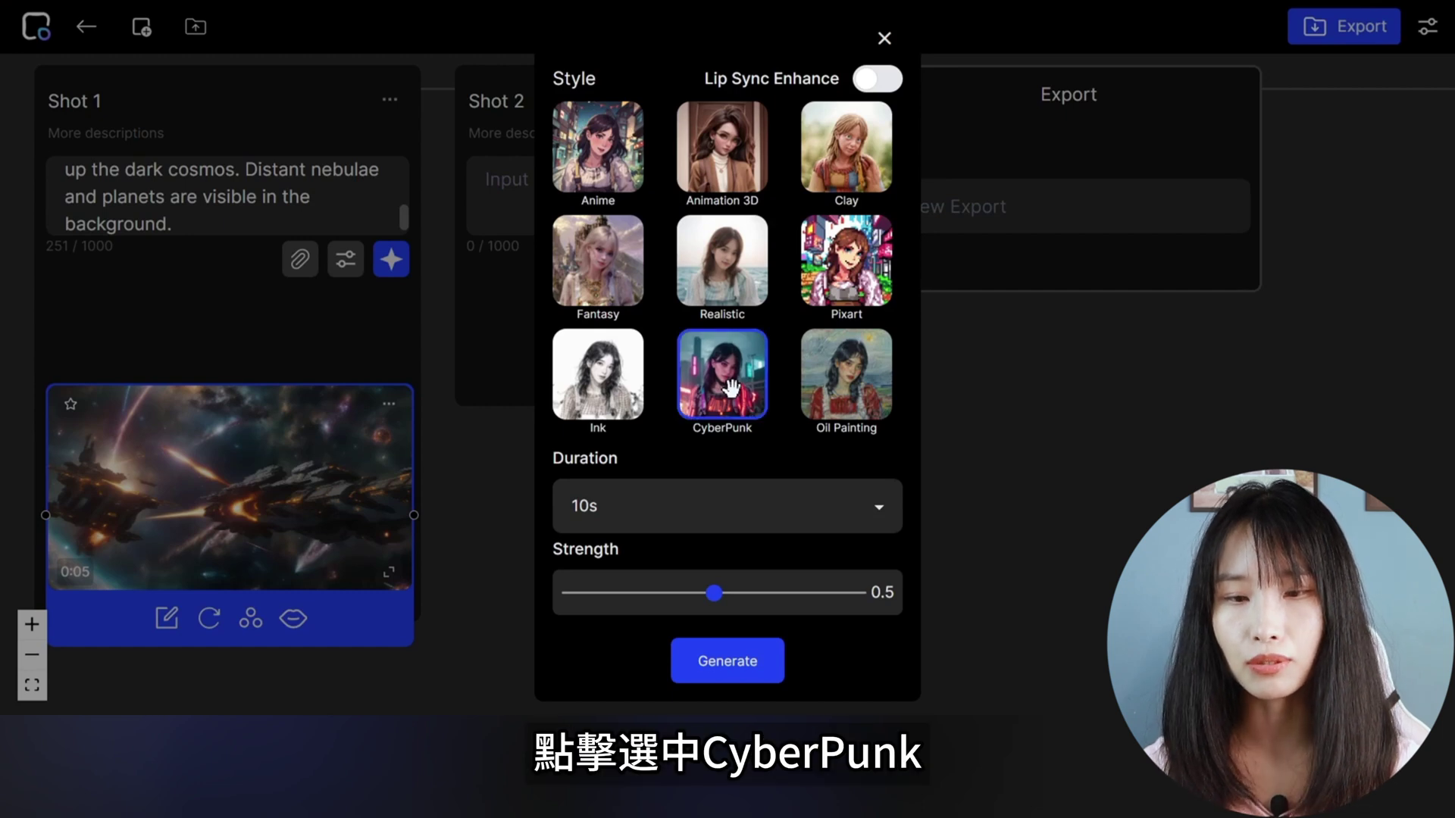
{"action": "left_click", "coordinate": [805, 518]}
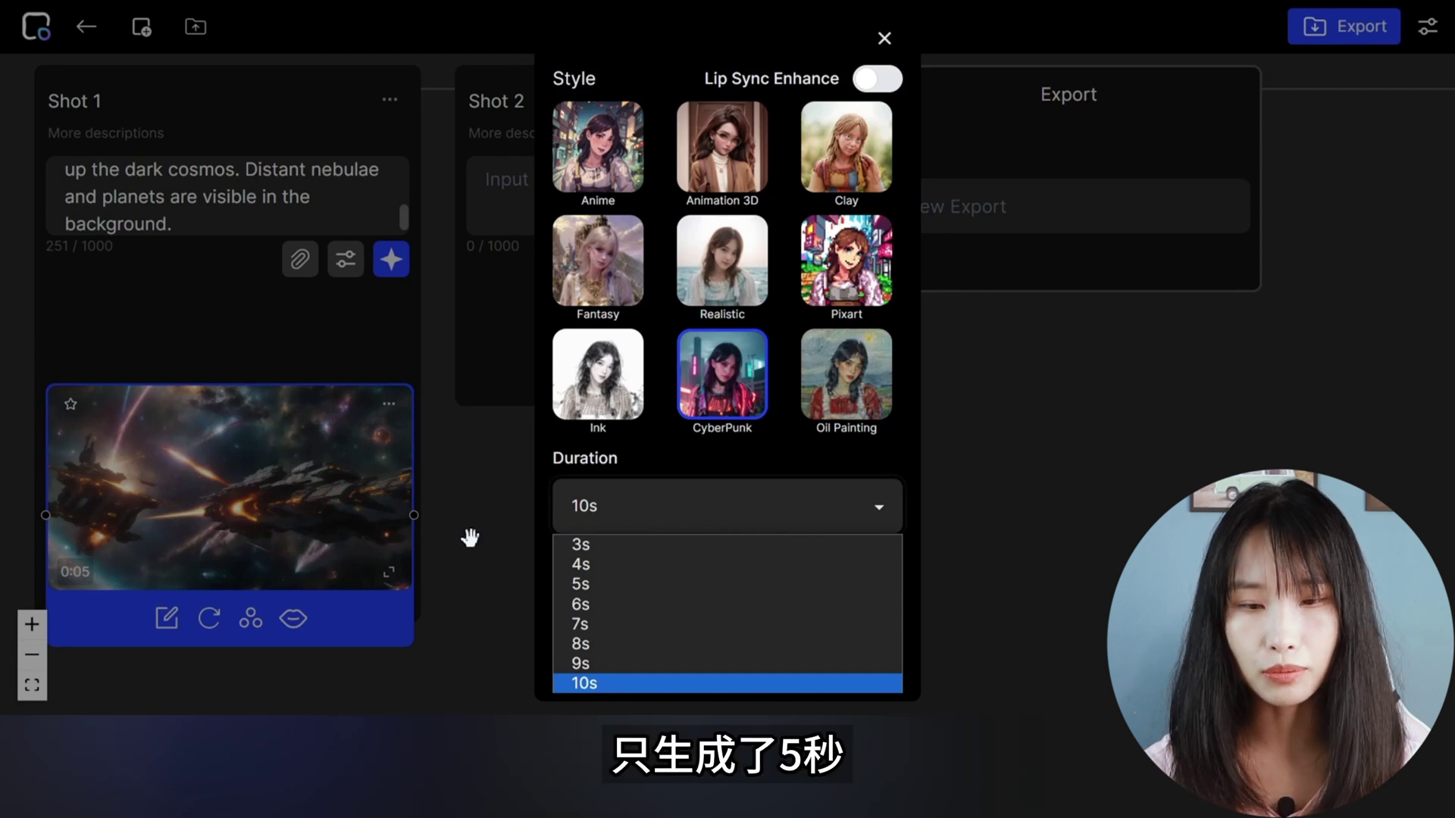
{"action": "left_click", "coordinate": [797, 518]}
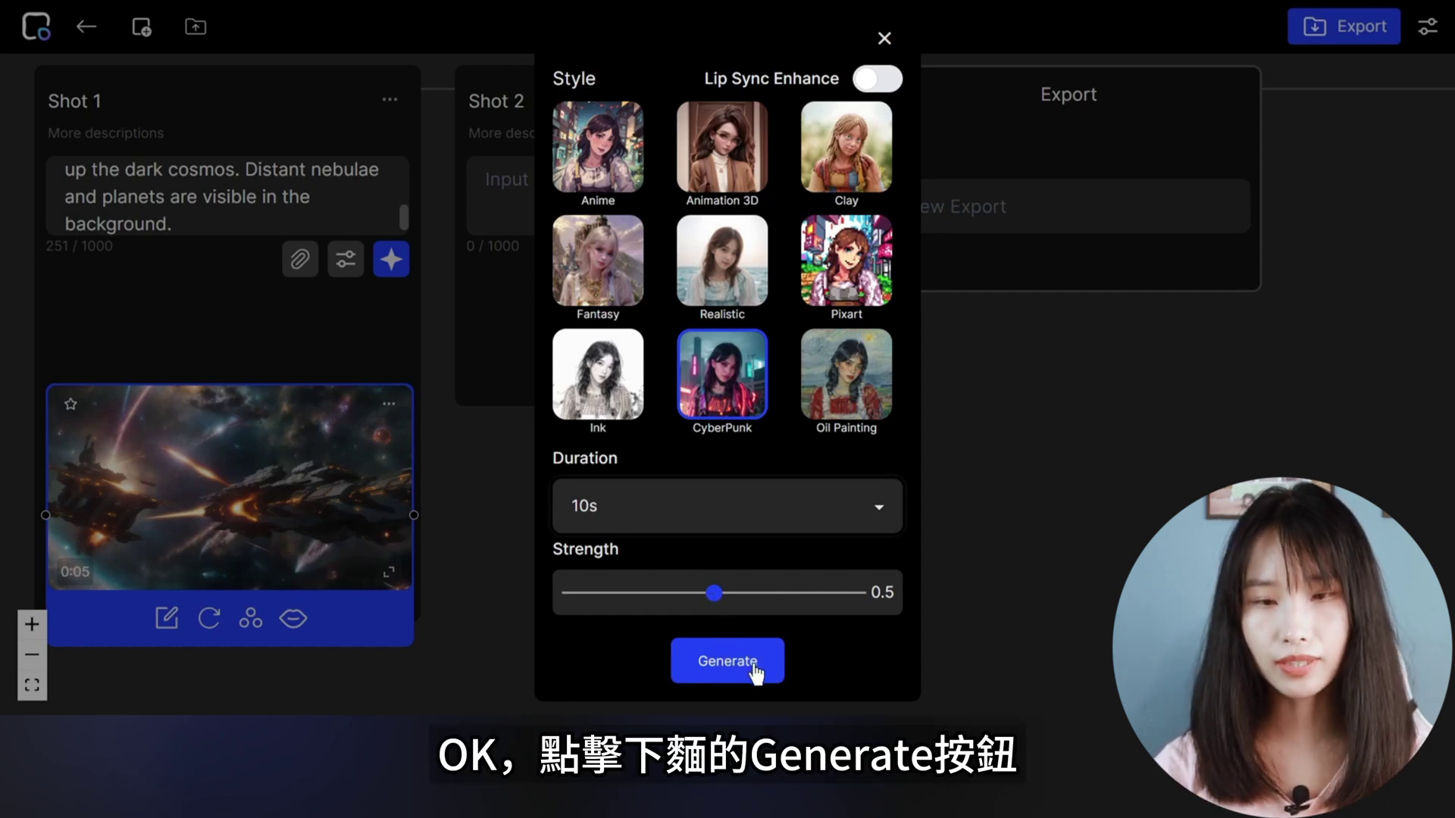
{"action": "left_click", "coordinate": [728, 661]}
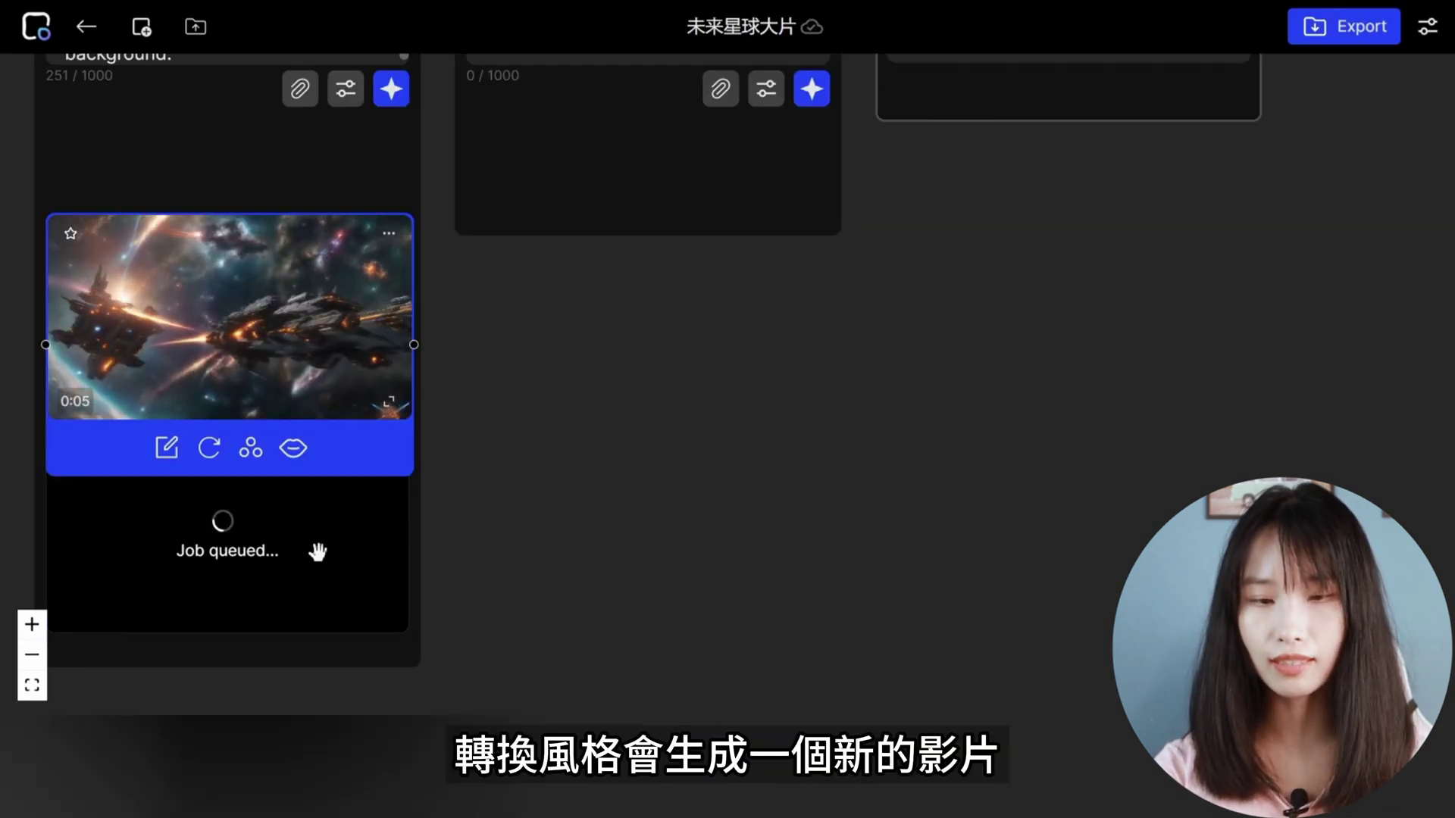
Step: Open the Lip Sync options of Shot 1's original clip and choose Upload Voice
{"action": "left_click", "coordinate": [300, 459]}
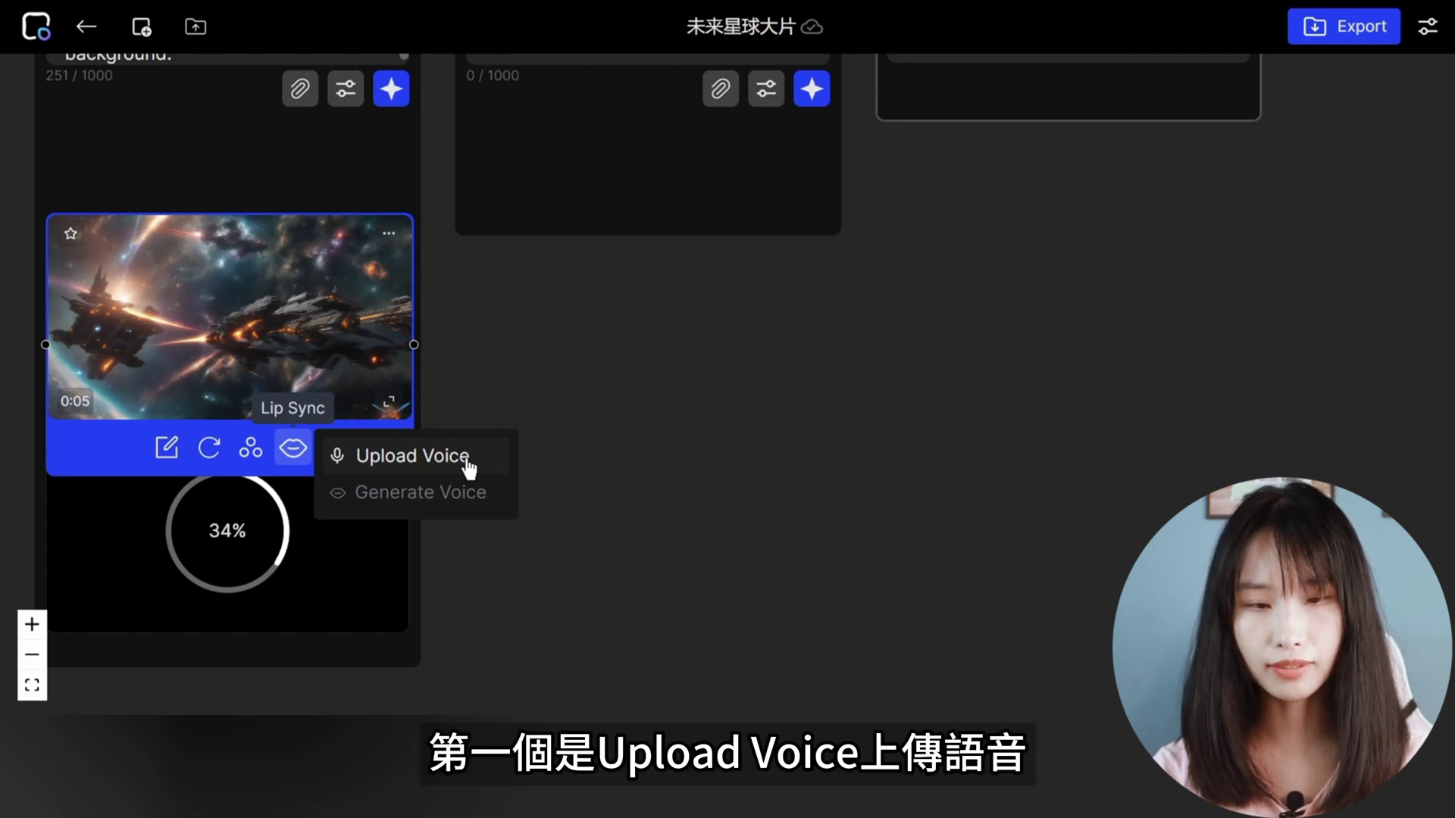
{"action": "mouse_move", "coordinate": [459, 493]}
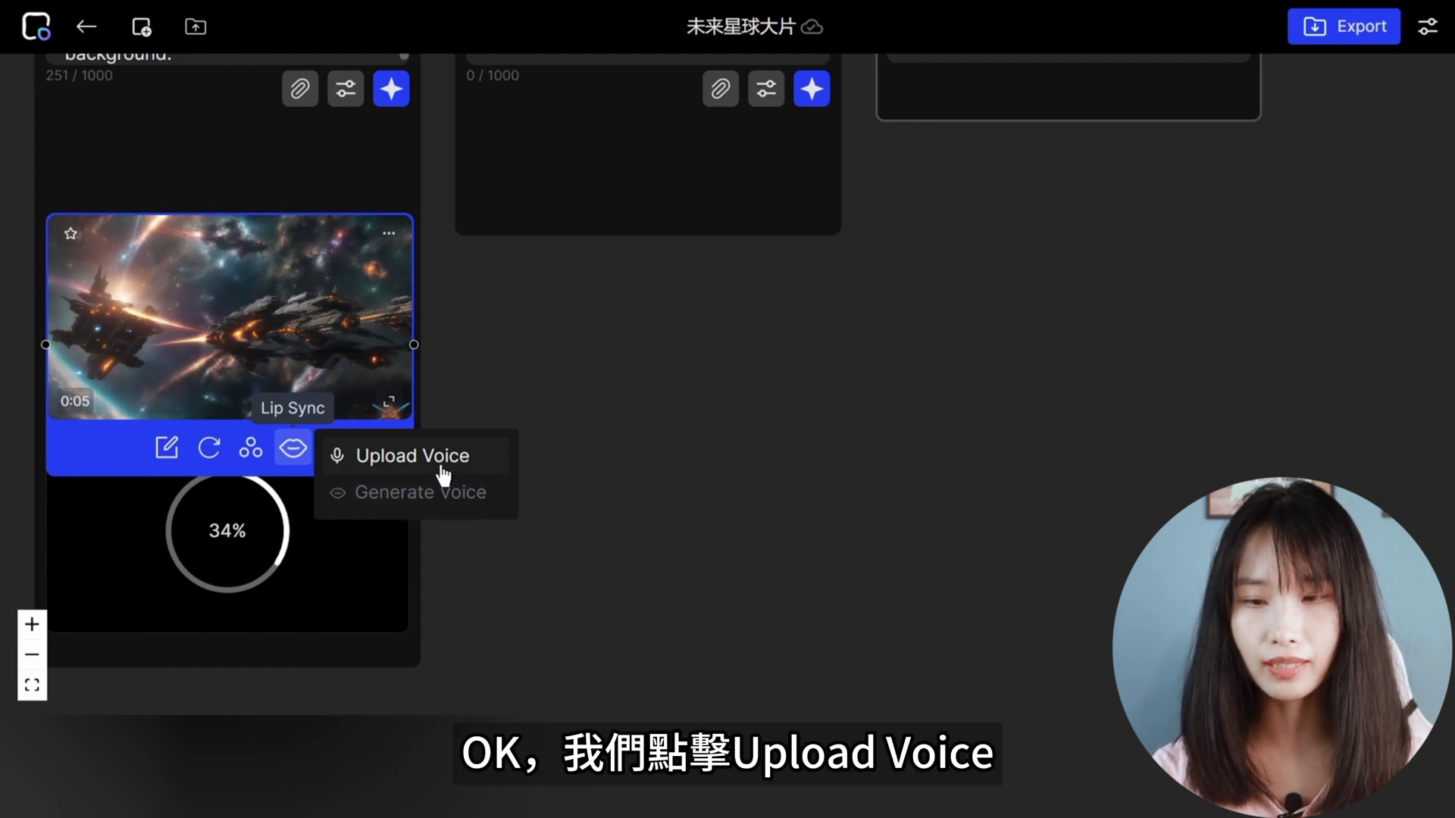
{"action": "left_click", "coordinate": [468, 469]}
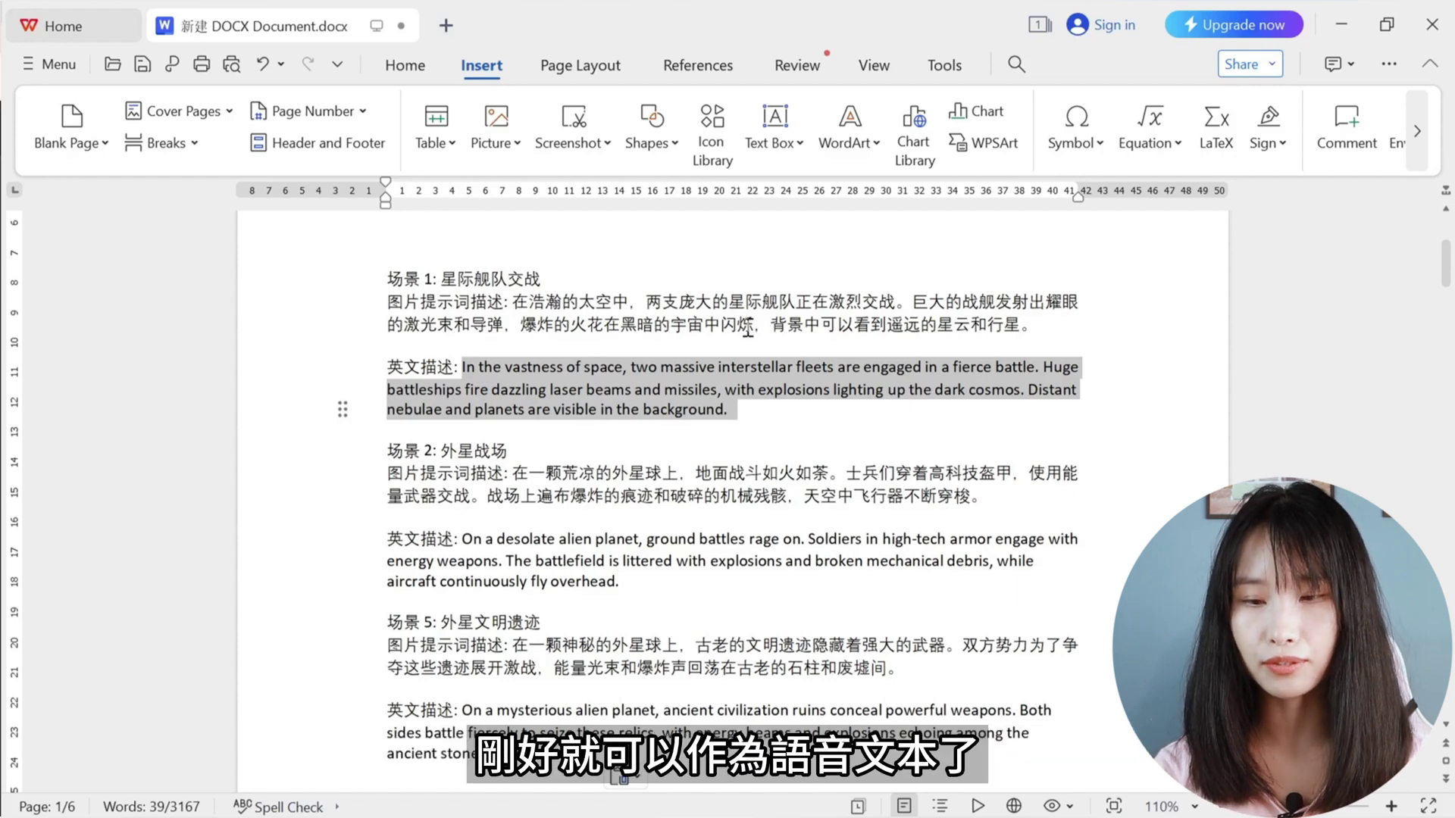
Step: In the WPS document, copy the first Chinese sentence of scene 1's description, from 在浩瀚的太空中 to 正在激烈交战
{"action": "left_click_drag", "start_coordinate": [513, 302], "coordinate": [909, 305]}
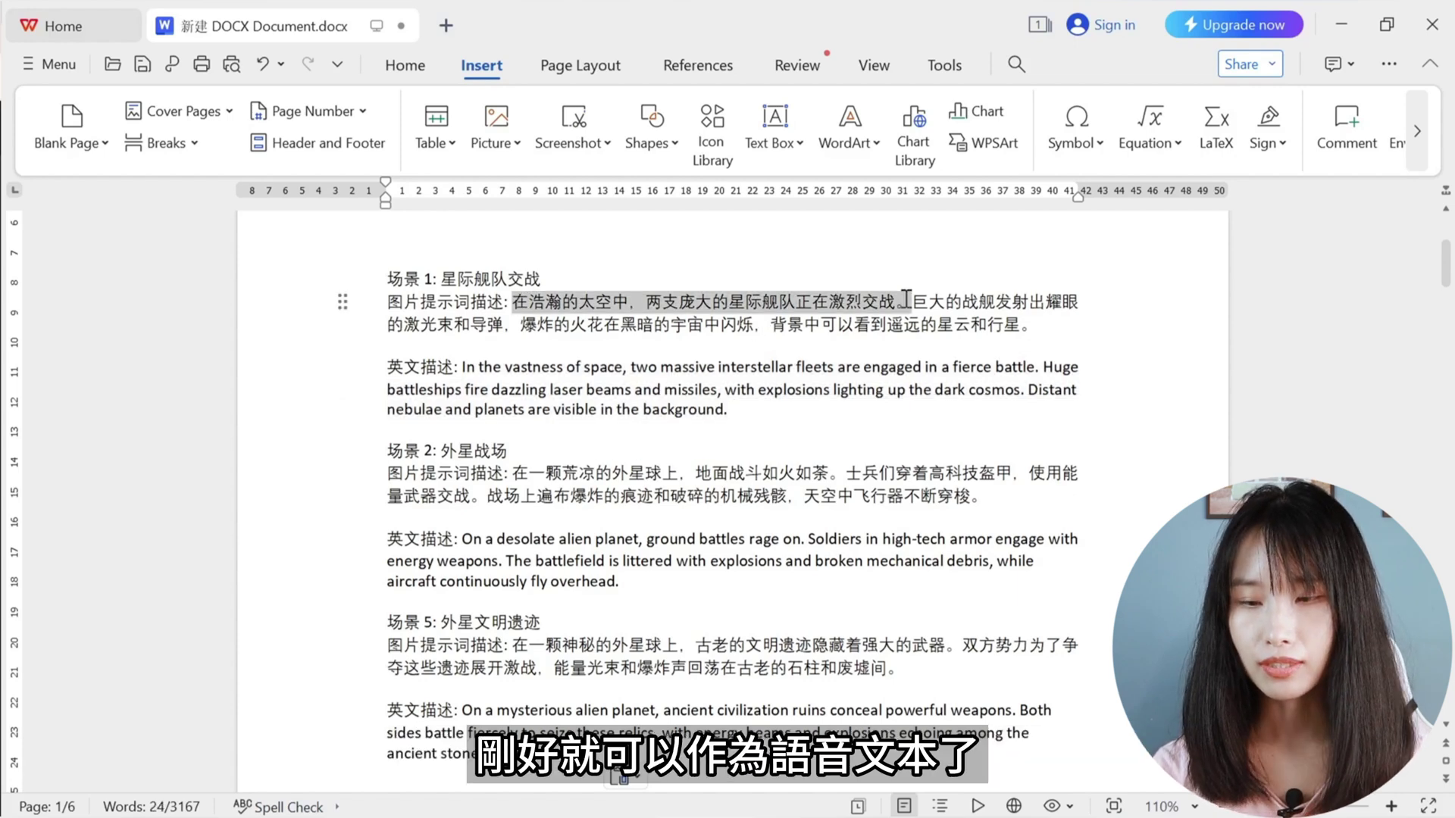
{"action": "right_click", "coordinate": [909, 307]}
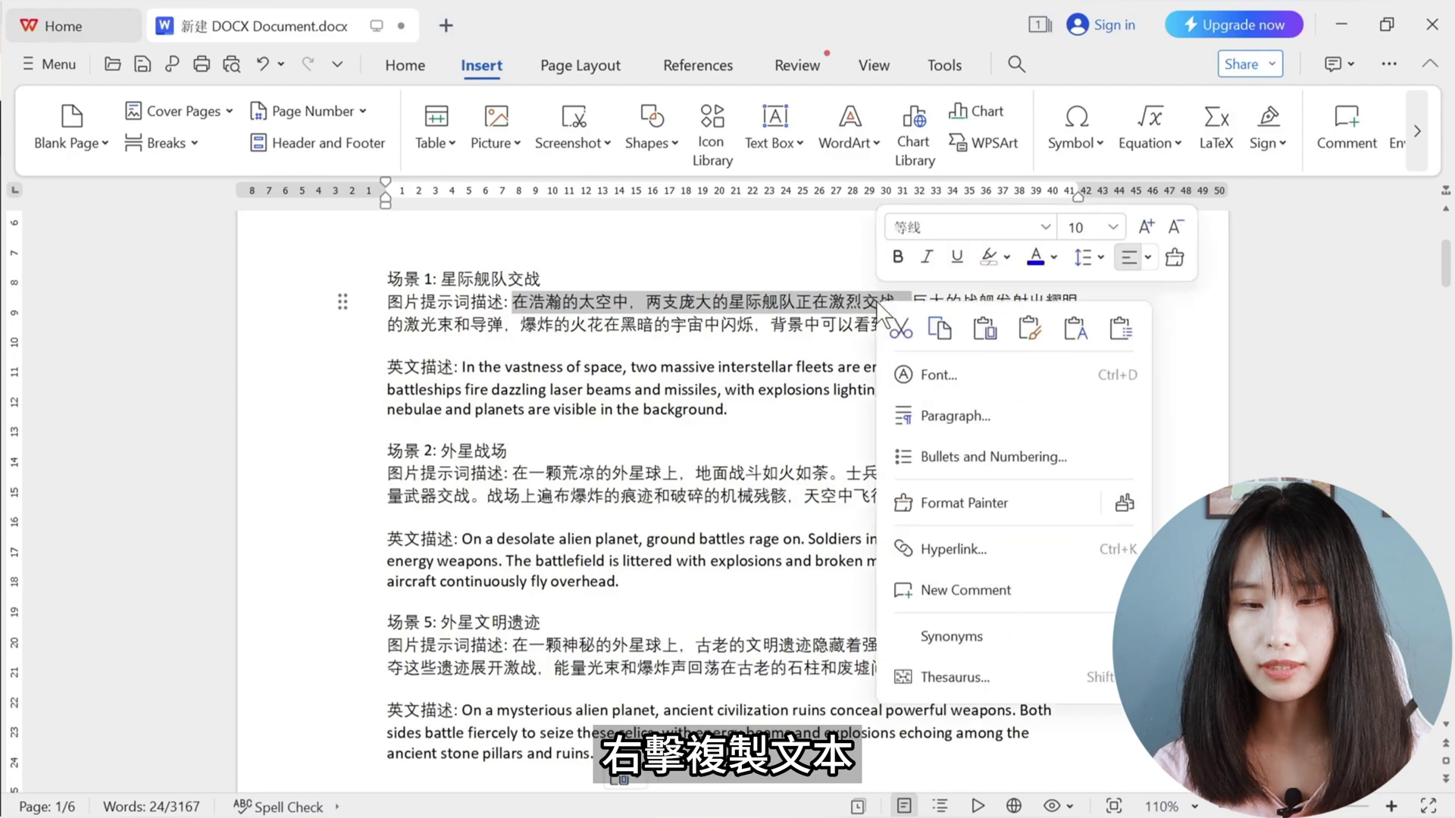
{"action": "left_click", "coordinate": [939, 329]}
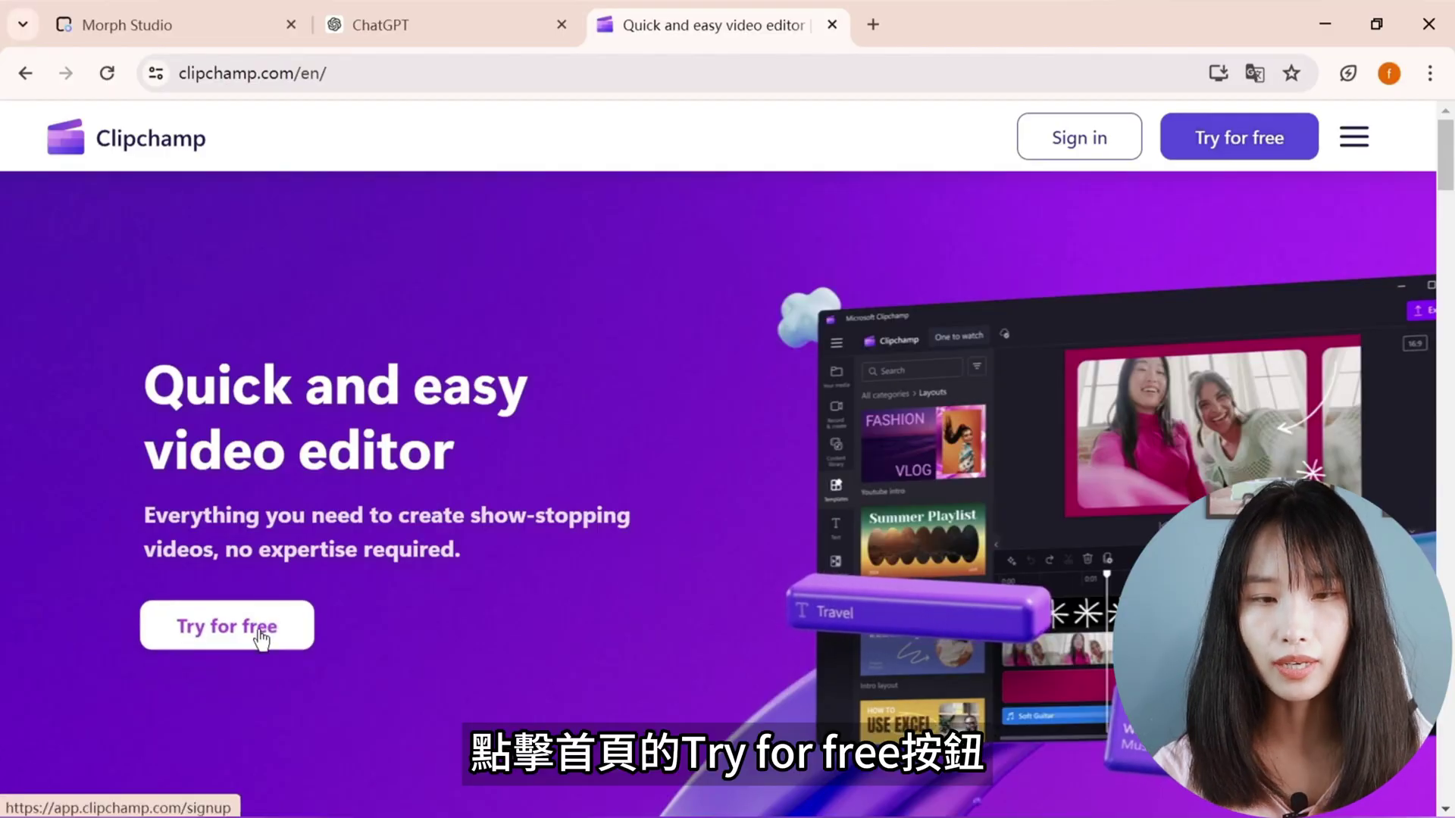
Step: In Clipchamp, start the free web editor with the 文字转语音 feature and add a new text-to-speech clip to the timeline
{"action": "left_click", "coordinate": [265, 629]}
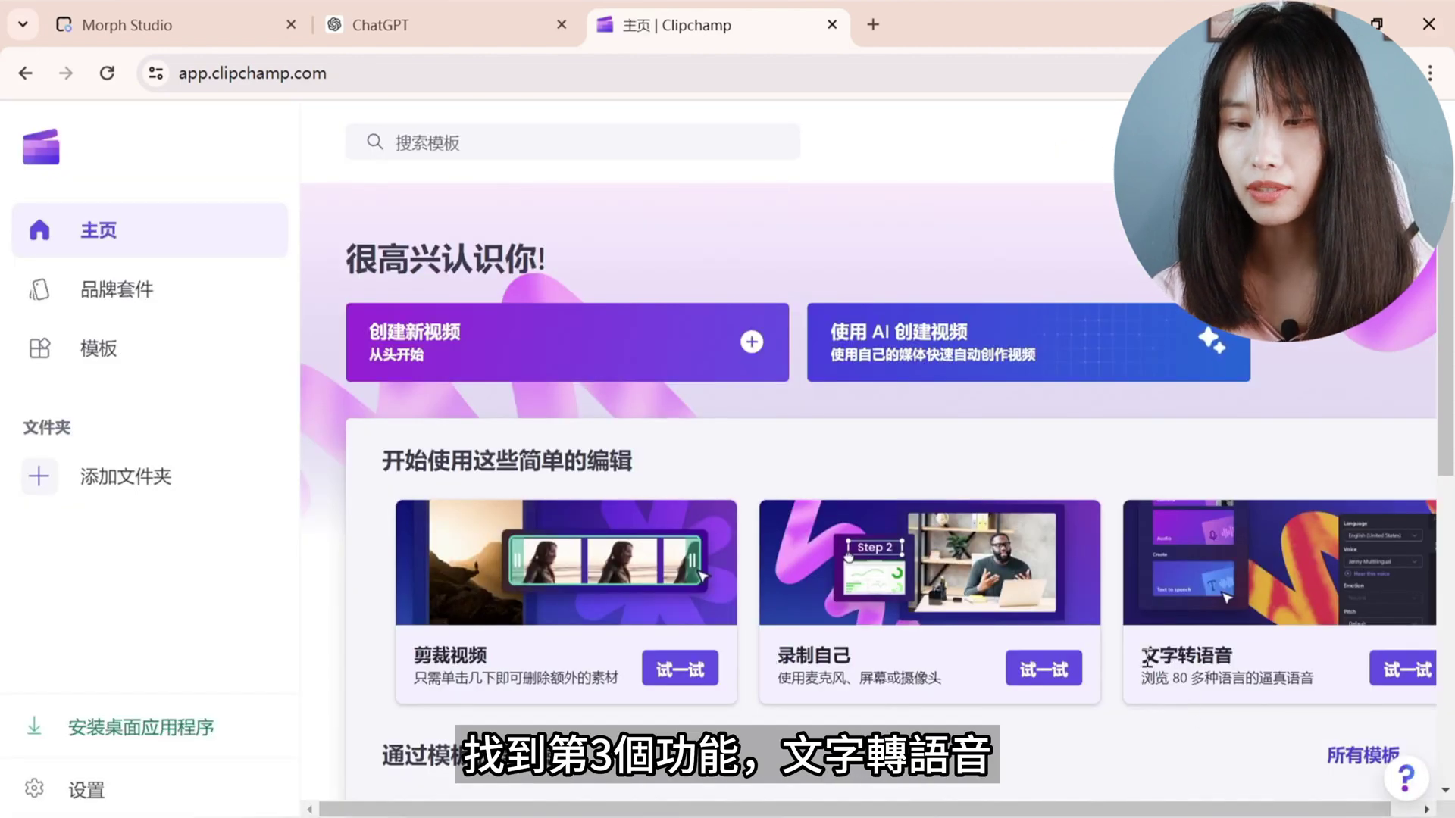
{"action": "left_click_drag", "start_coordinate": [1144, 657], "coordinate": [1239, 665]}
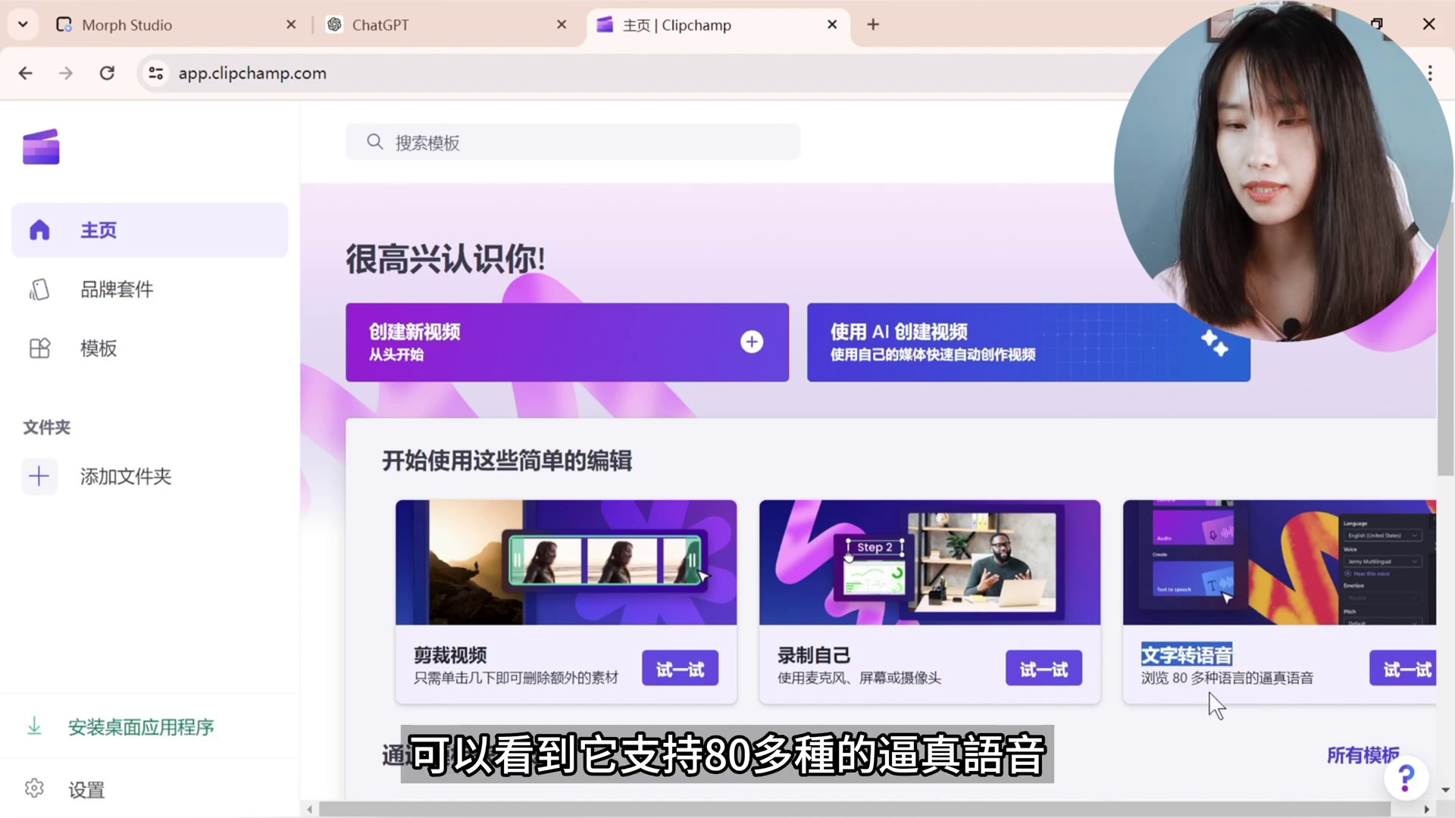
{"action": "left_click", "coordinate": [1404, 674]}
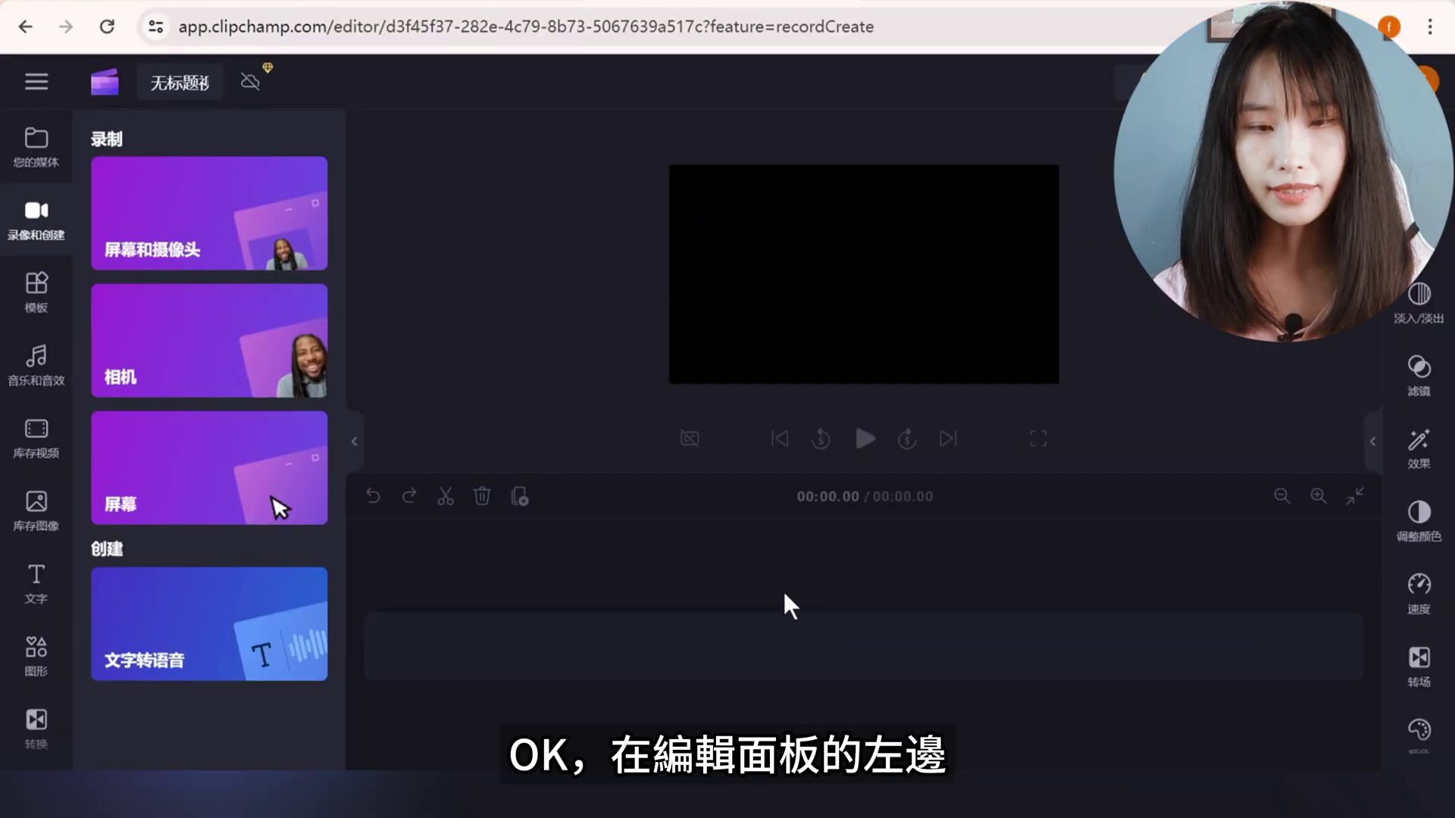
{"action": "left_click", "coordinate": [155, 677]}
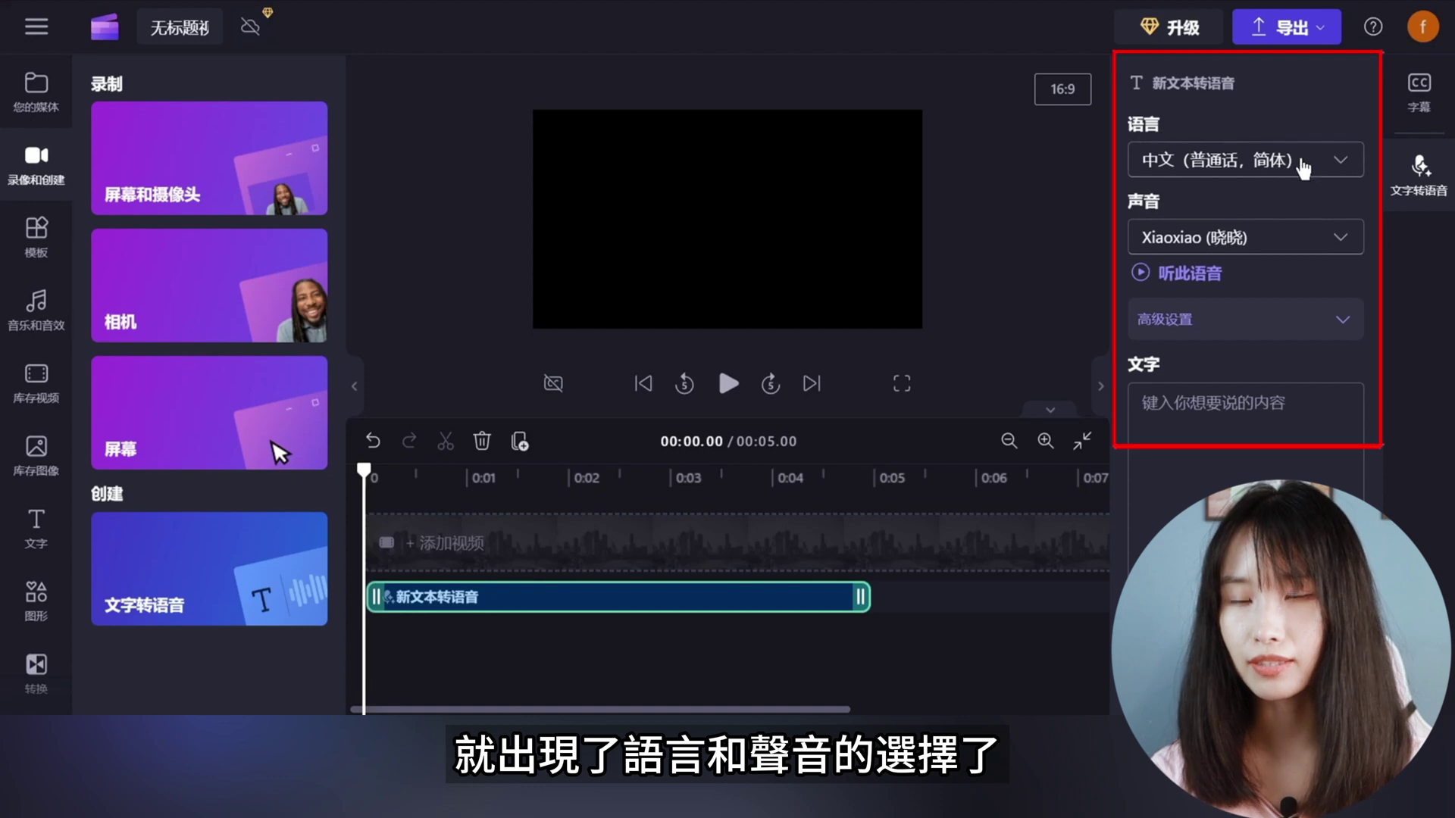
Step: Browse the text-to-speech languages and choose 中文（普通话，简体）
{"action": "left_click", "coordinate": [1340, 161]}
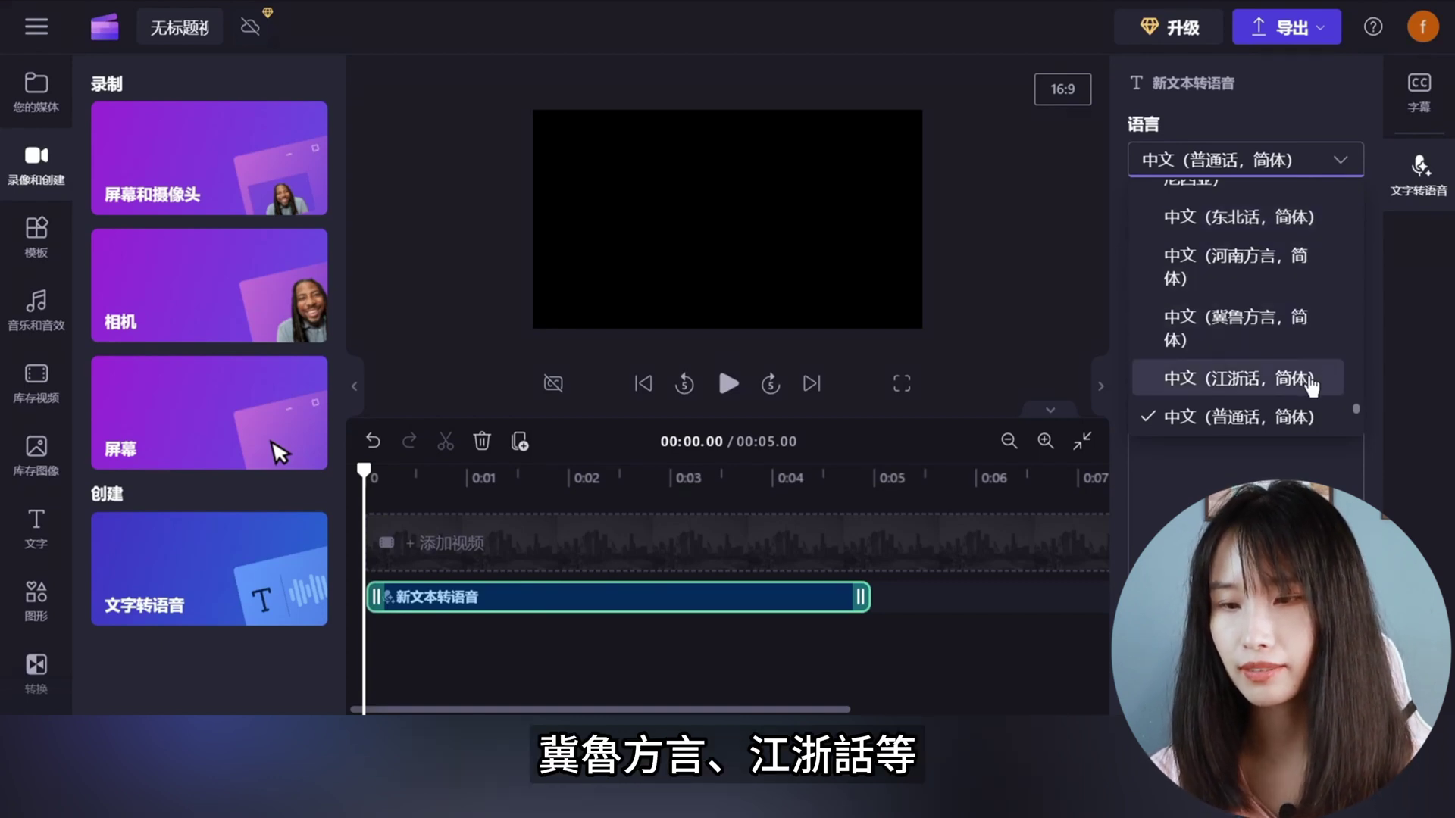
{"action": "scroll", "coordinate": [1329, 381], "scroll_direction": "down", "scroll_amount": 2}
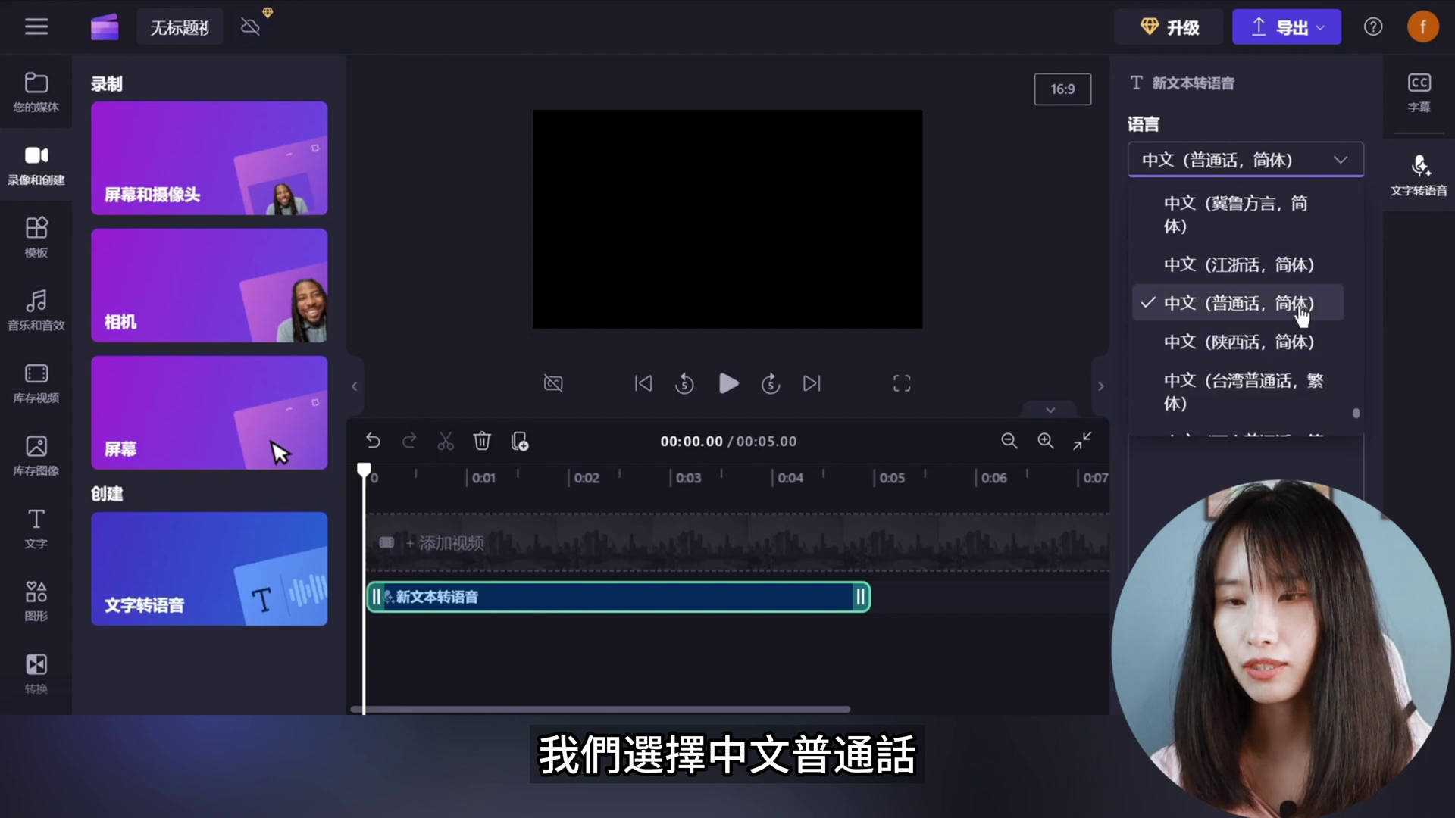
{"action": "left_click", "coordinate": [1269, 305]}
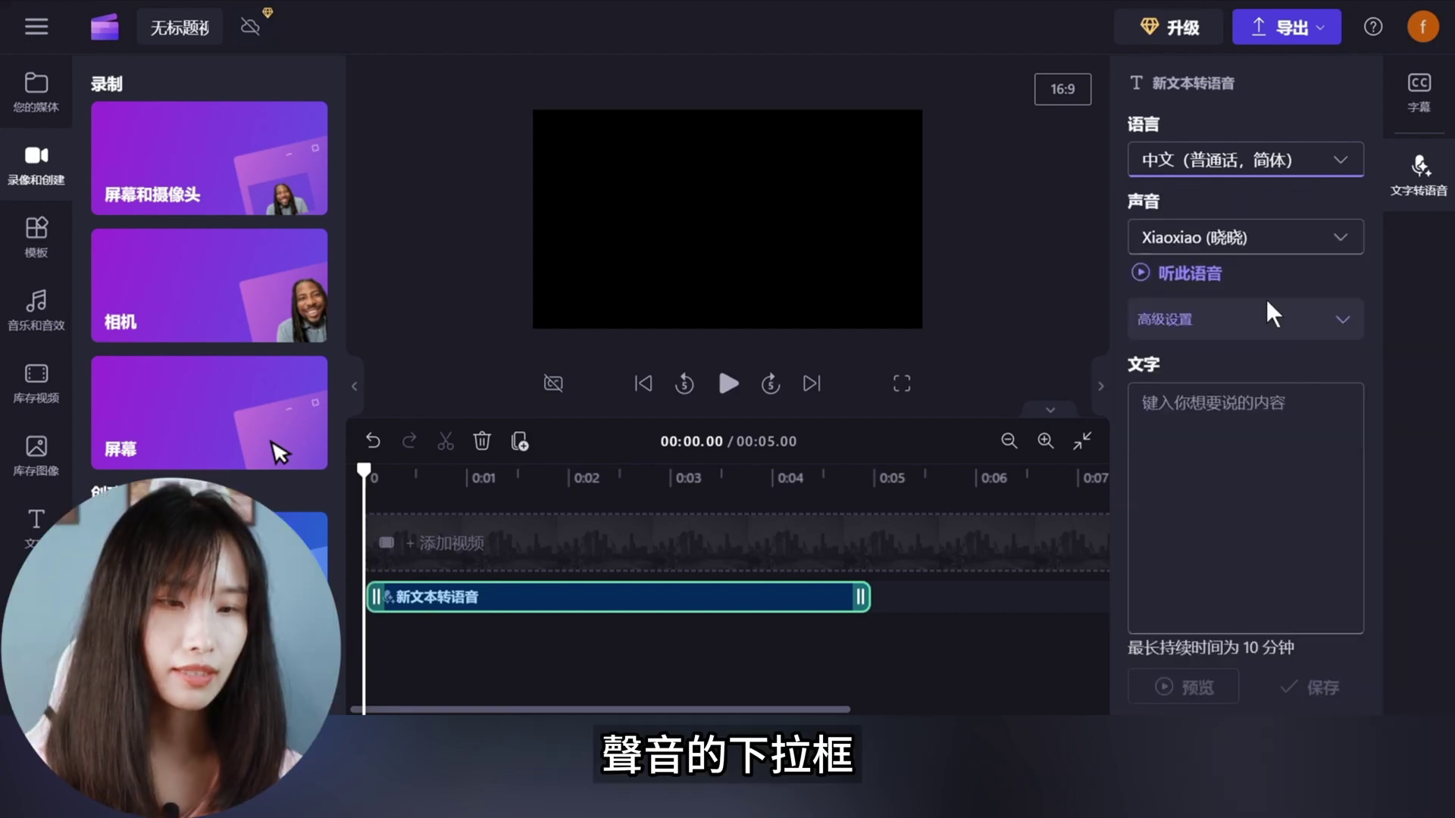
Step: Try the Xiaoyi (晓伊) voice, set the voice to Yunze (云泽) and listen to its sample
{"action": "left_click", "coordinate": [1325, 244]}
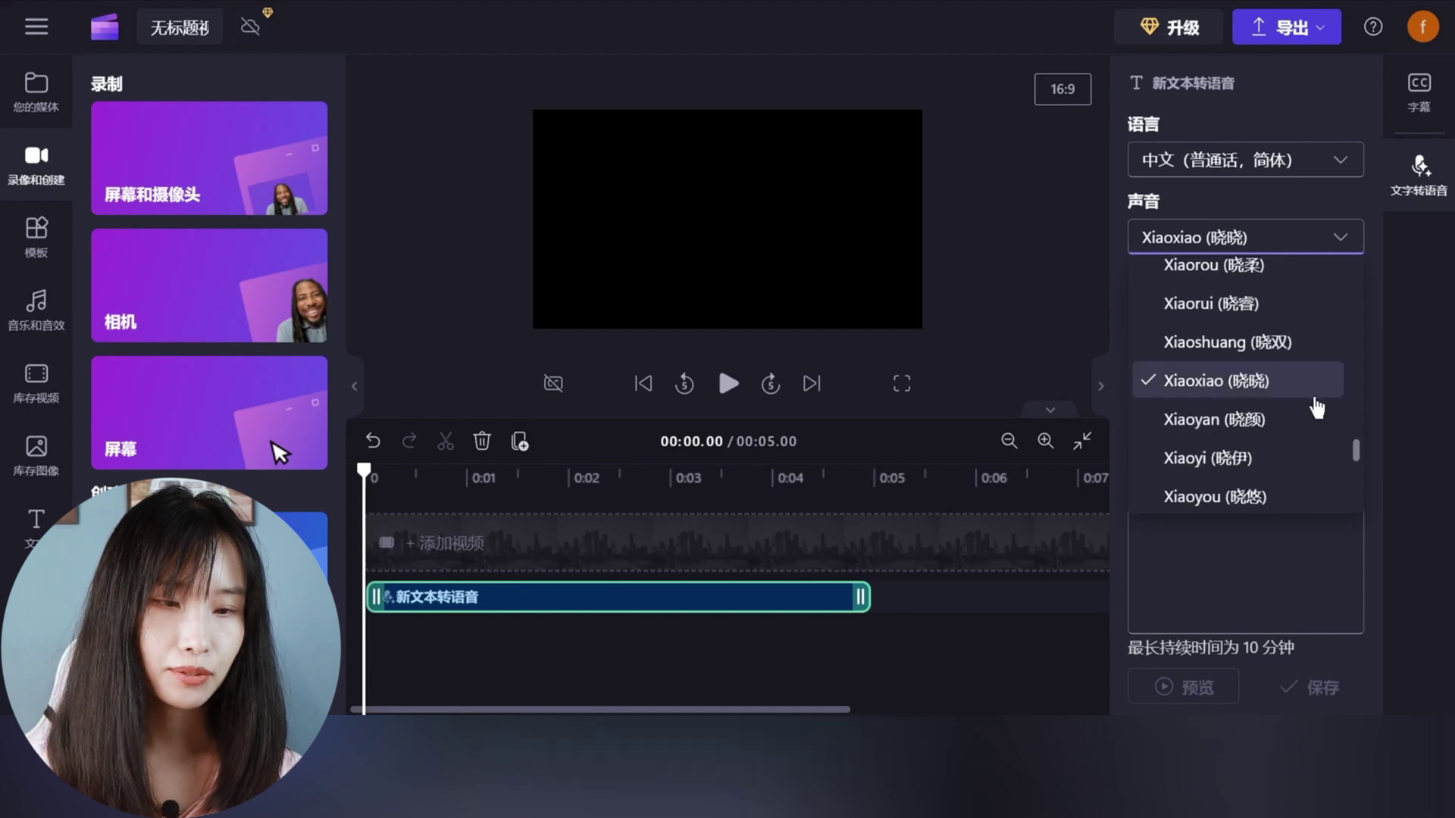
{"action": "left_click", "coordinate": [1286, 457]}
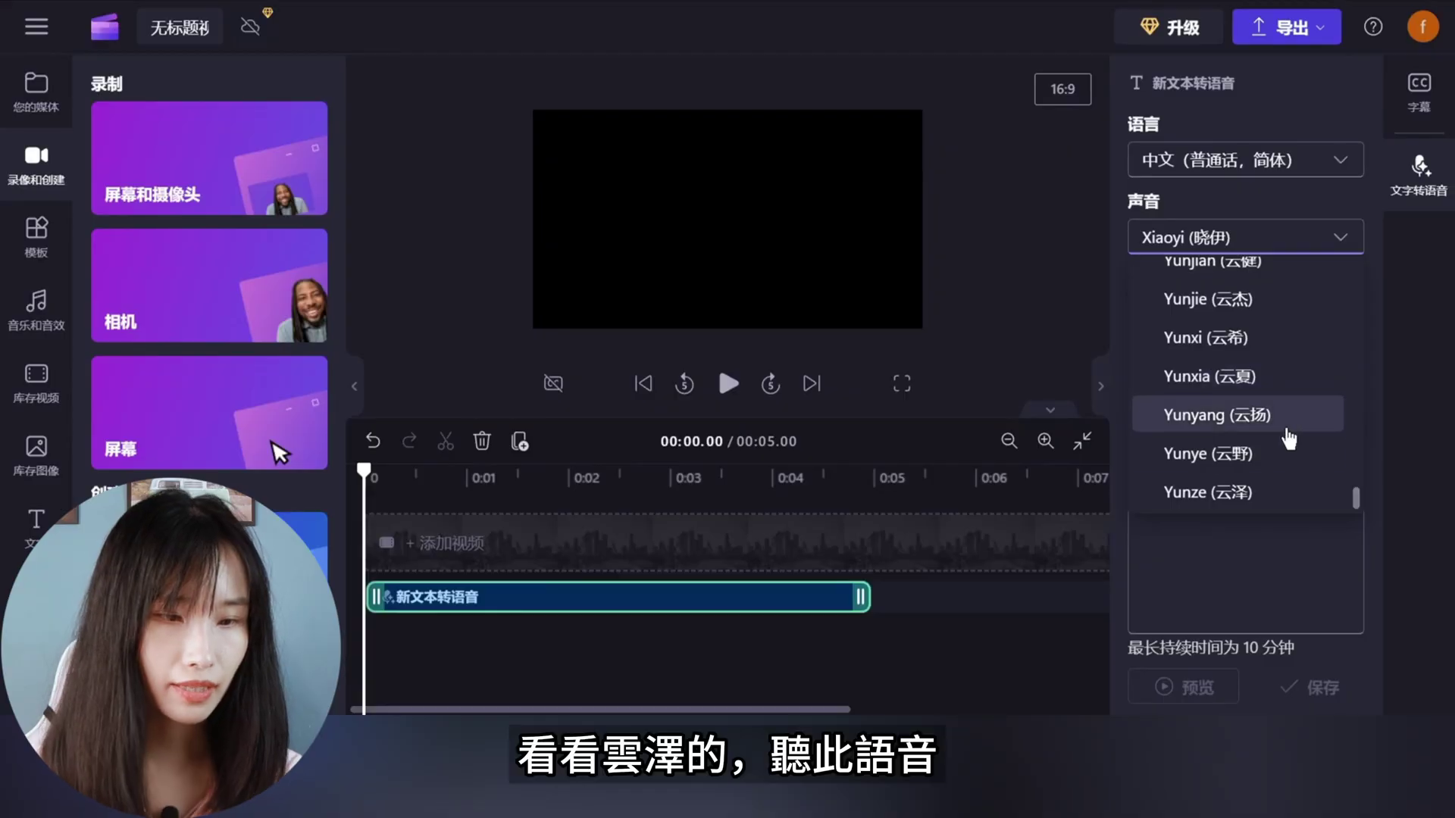
{"action": "left_click", "coordinate": [1272, 496]}
{"action": "left_click", "coordinate": [1141, 274]}
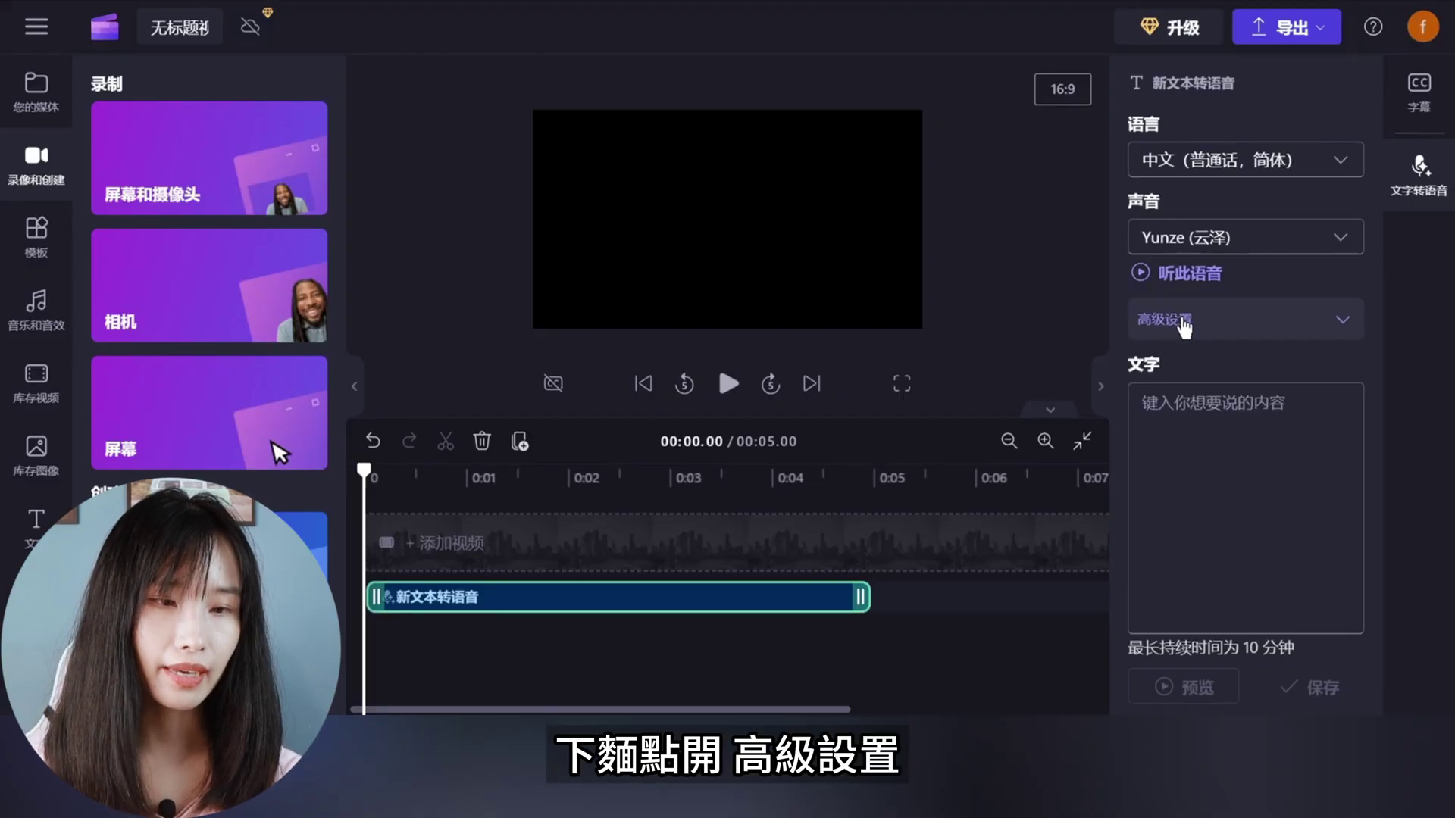
Step: In the advanced voice settings, set the emotion to 纪录片旁白 and keep the pitch at 默认
{"action": "left_click", "coordinate": [1186, 325]}
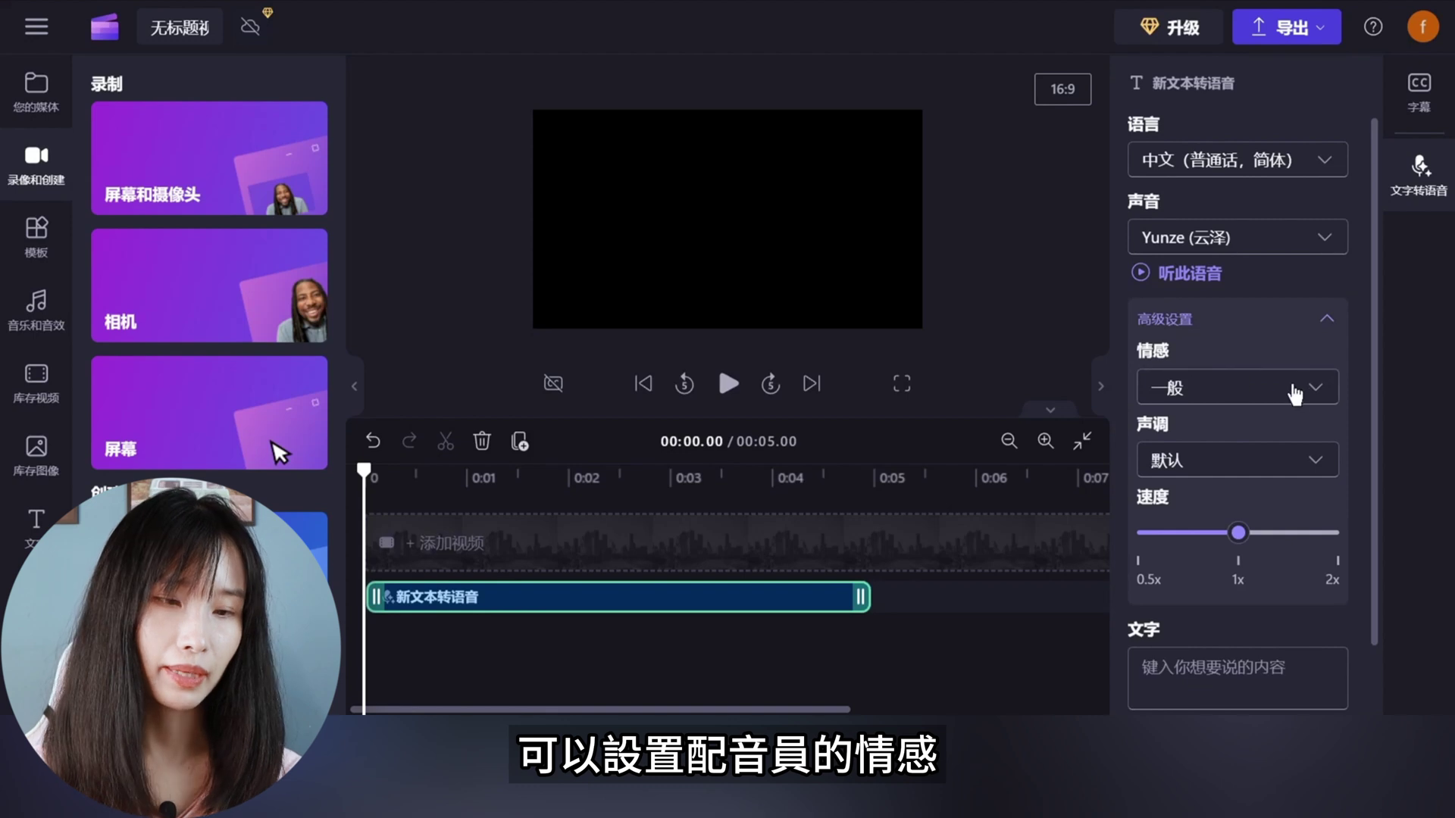
{"action": "left_click", "coordinate": [1314, 392]}
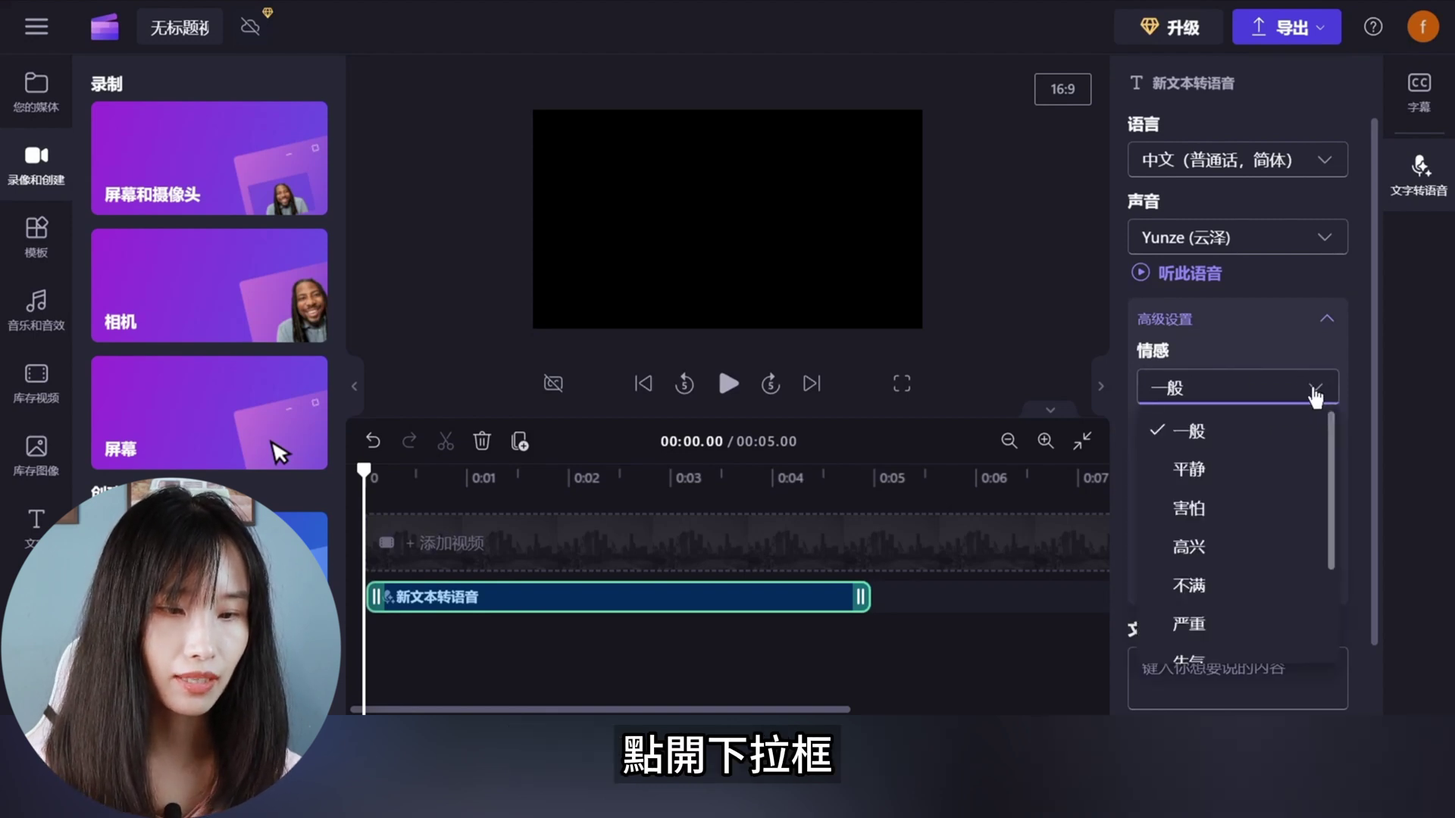
{"action": "scroll", "coordinate": [1325, 494], "scroll_direction": "down", "scroll_amount": 3}
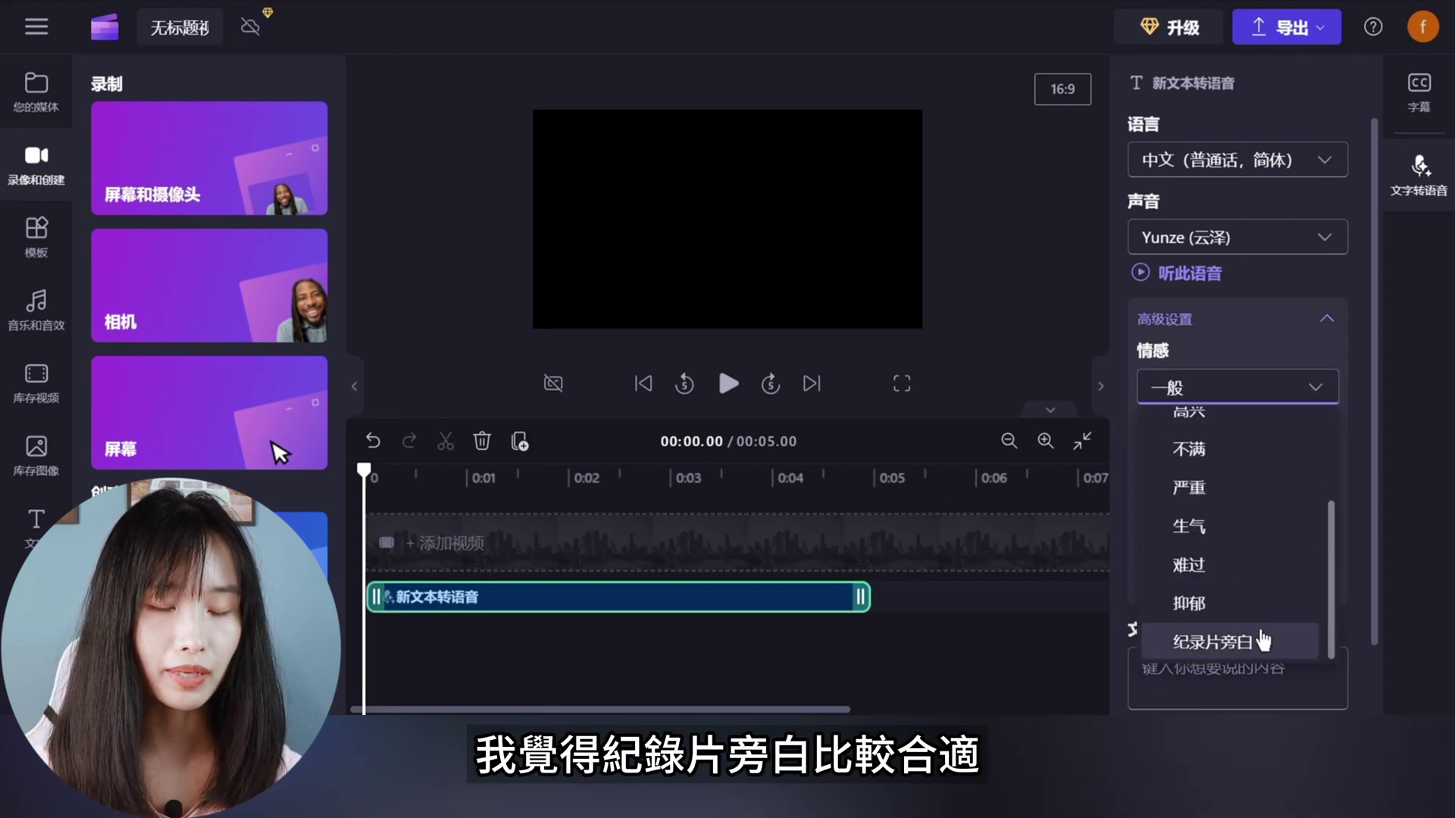
{"action": "left_click", "coordinate": [1273, 644]}
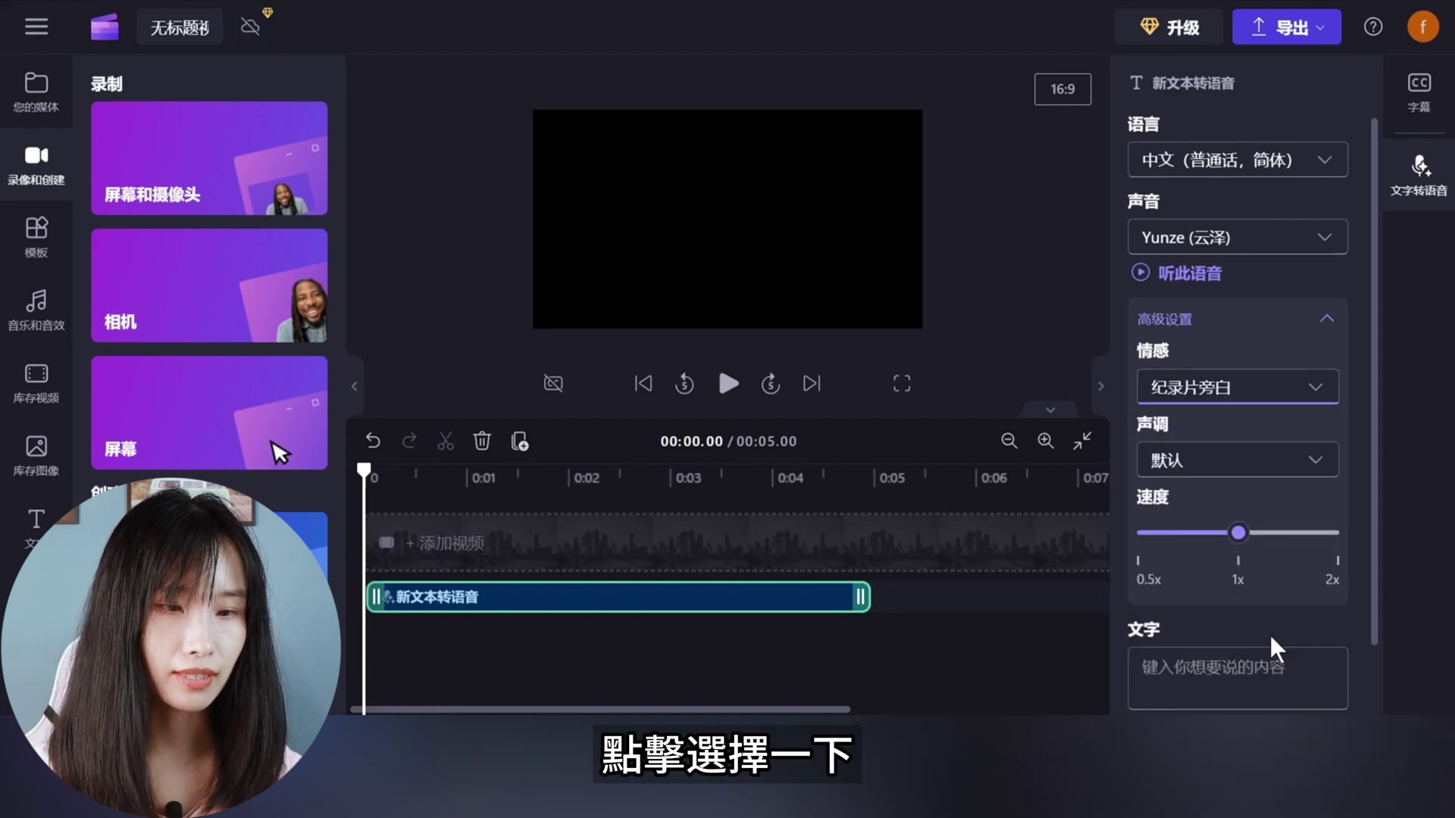
{"action": "left_click", "coordinate": [1282, 473]}
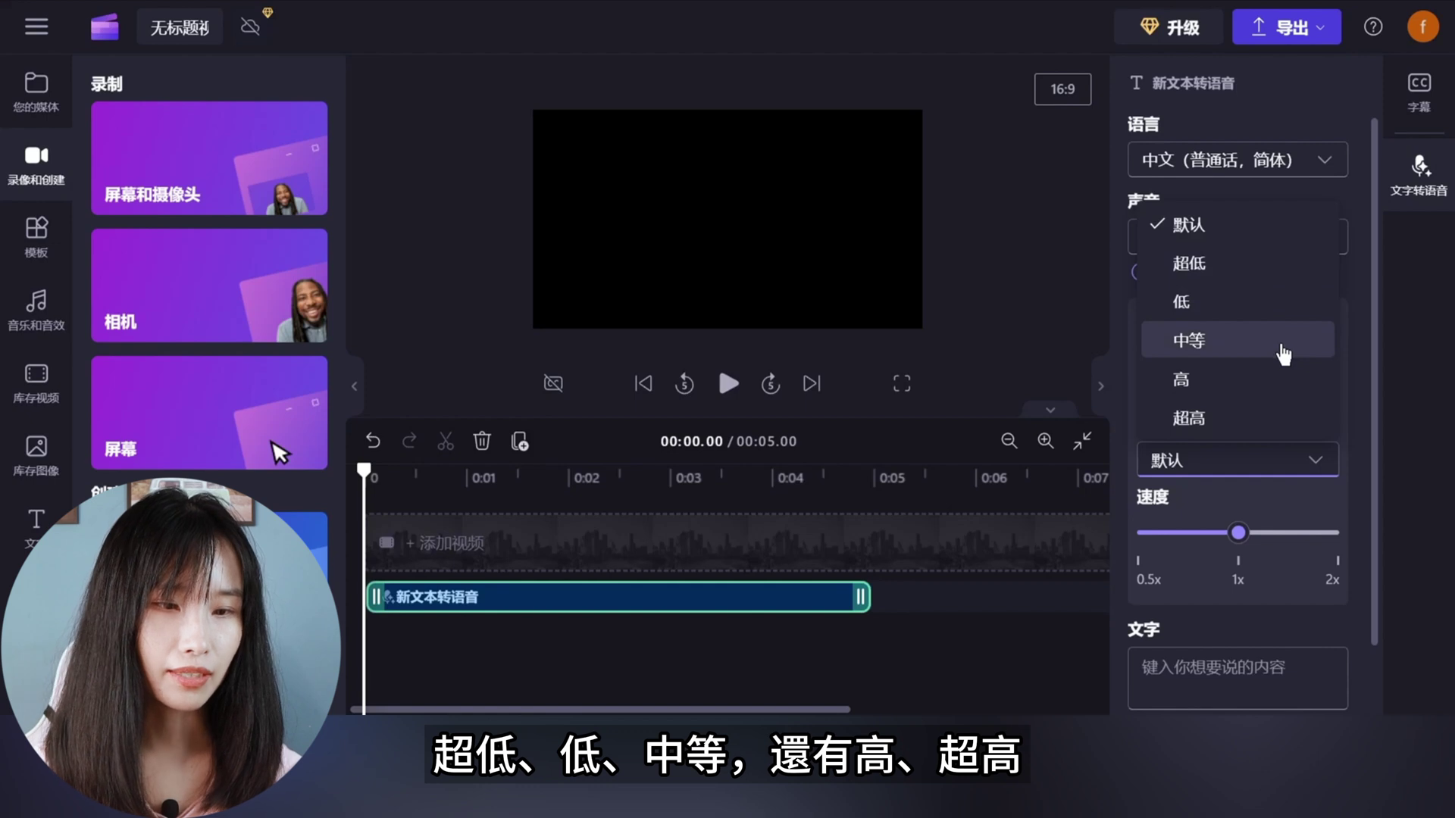
{"action": "left_click", "coordinate": [1263, 241]}
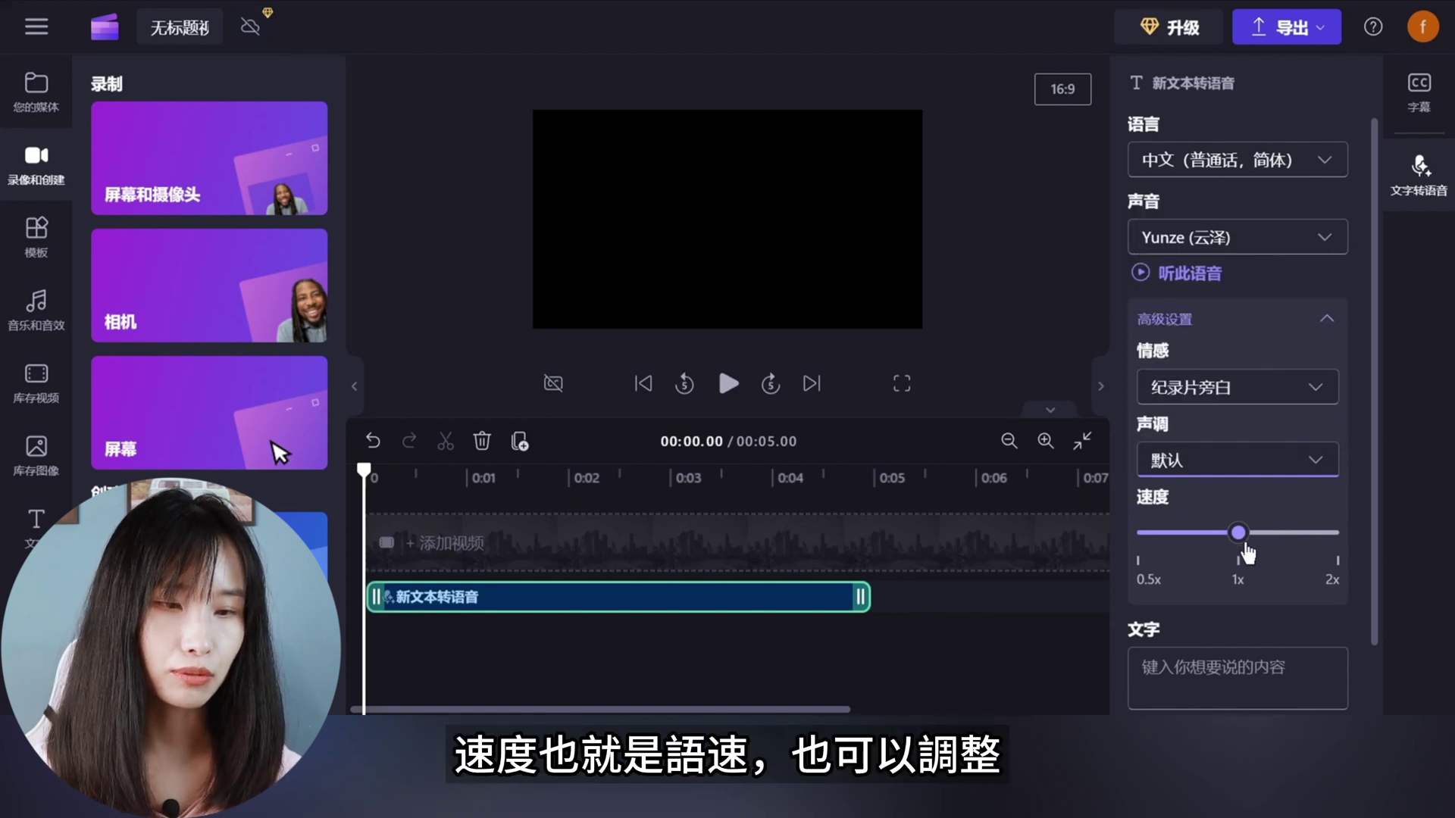
Step: Place the cursor in the 文字 input box, and collapse the advanced voice settings to give the box more room
{"action": "scroll", "coordinate": [1291, 559], "scroll_direction": "down", "scroll_amount": 1}
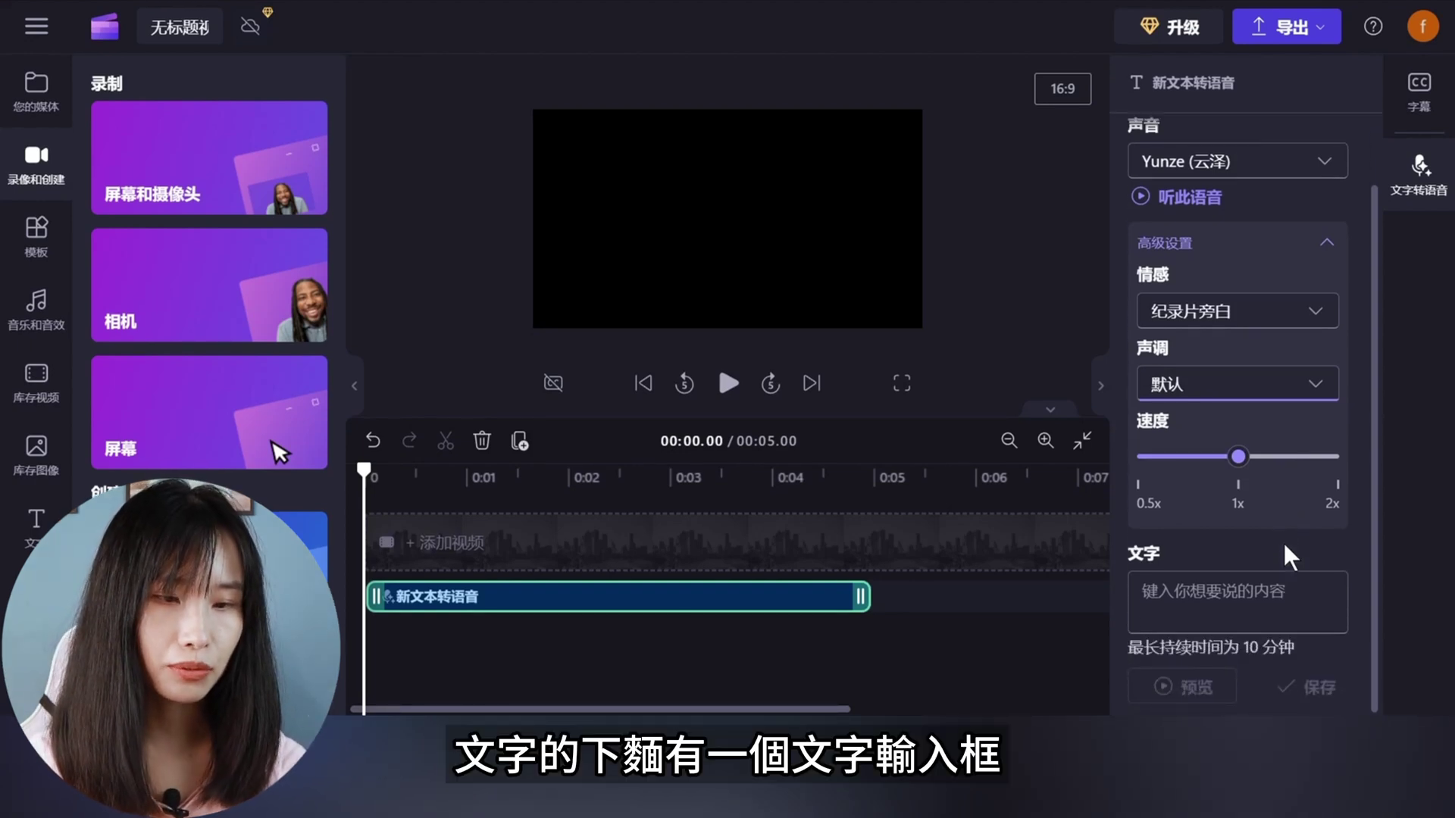
{"action": "left_click", "coordinate": [1320, 599]}
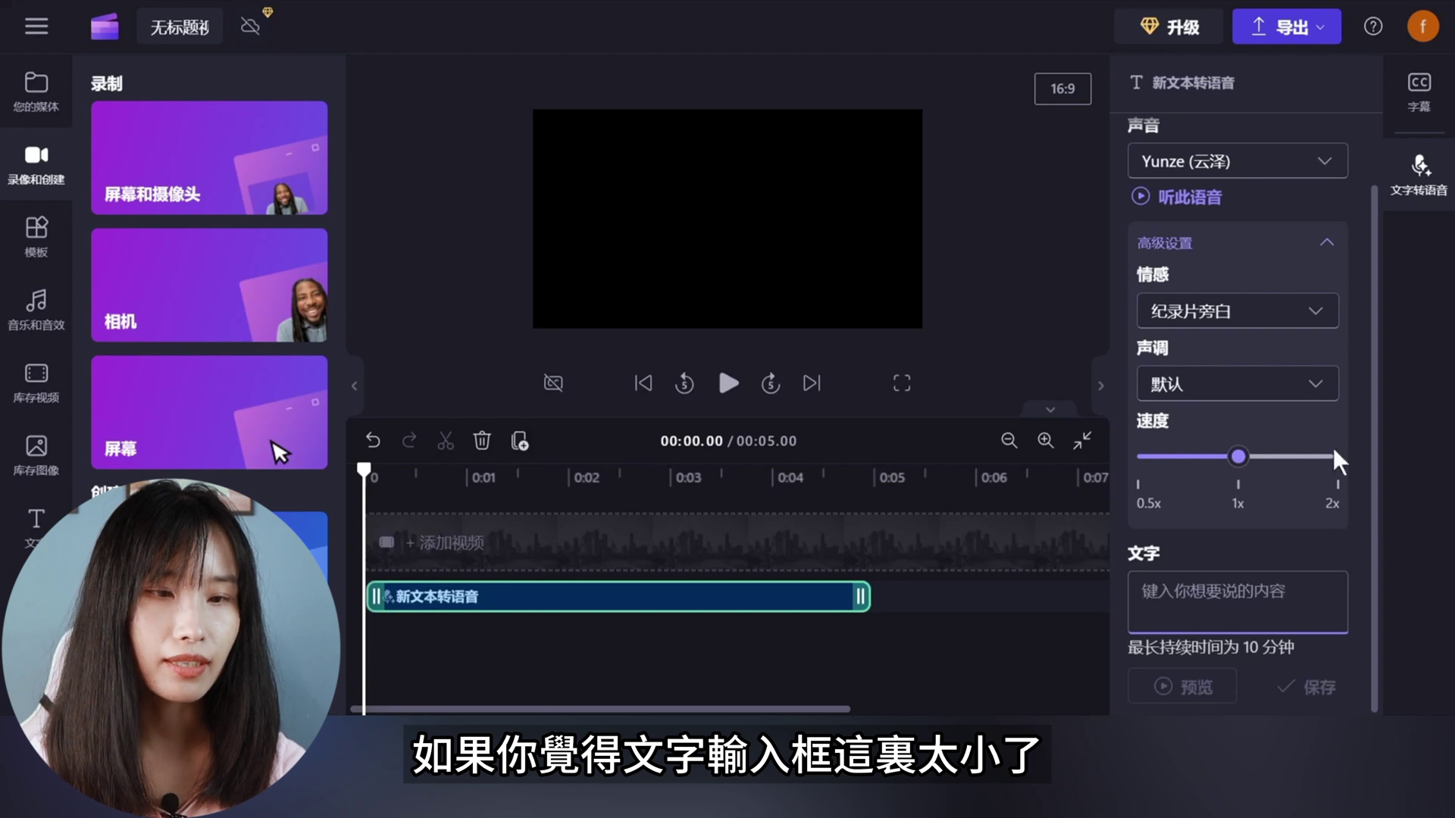
{"action": "left_click", "coordinate": [1244, 246]}
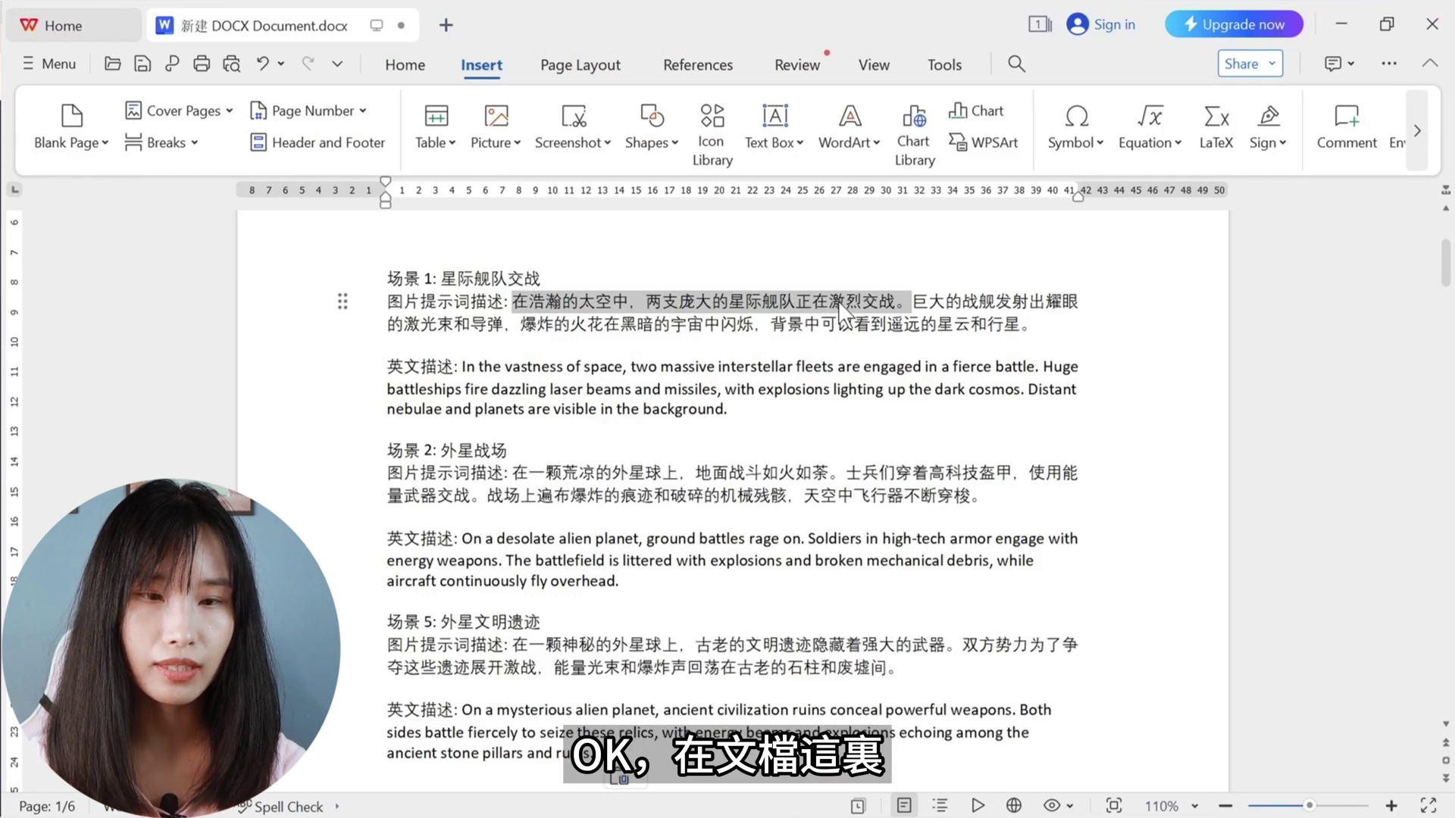
Step: Copy the selected first sentence of the 场景 1 description from the document and paste it into Clipchamp's 文字 box
{"action": "right_click", "coordinate": [841, 305]}
{"action": "left_click", "coordinate": [896, 331]}
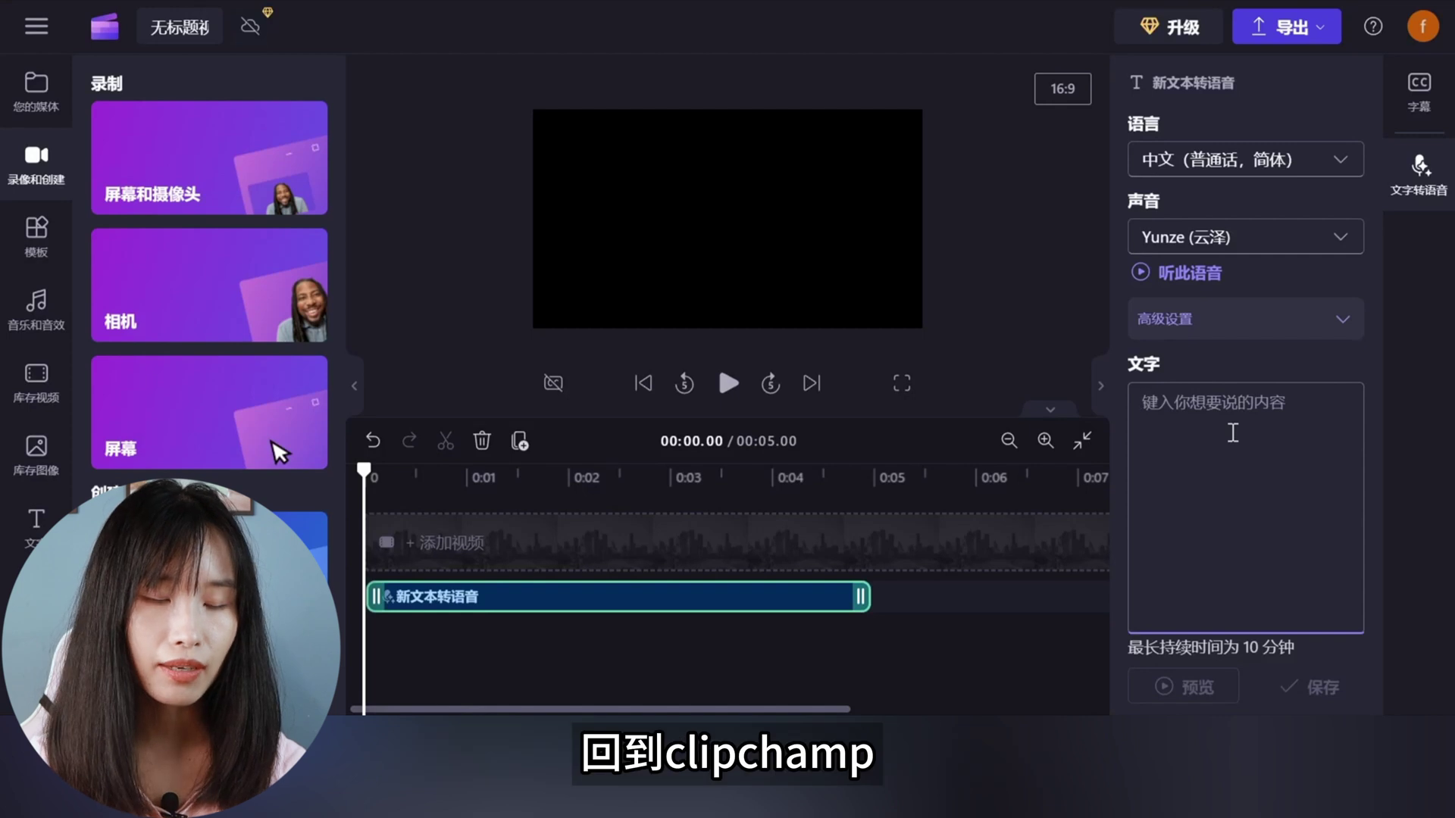
{"action": "key", "text": "ctrl+v"}
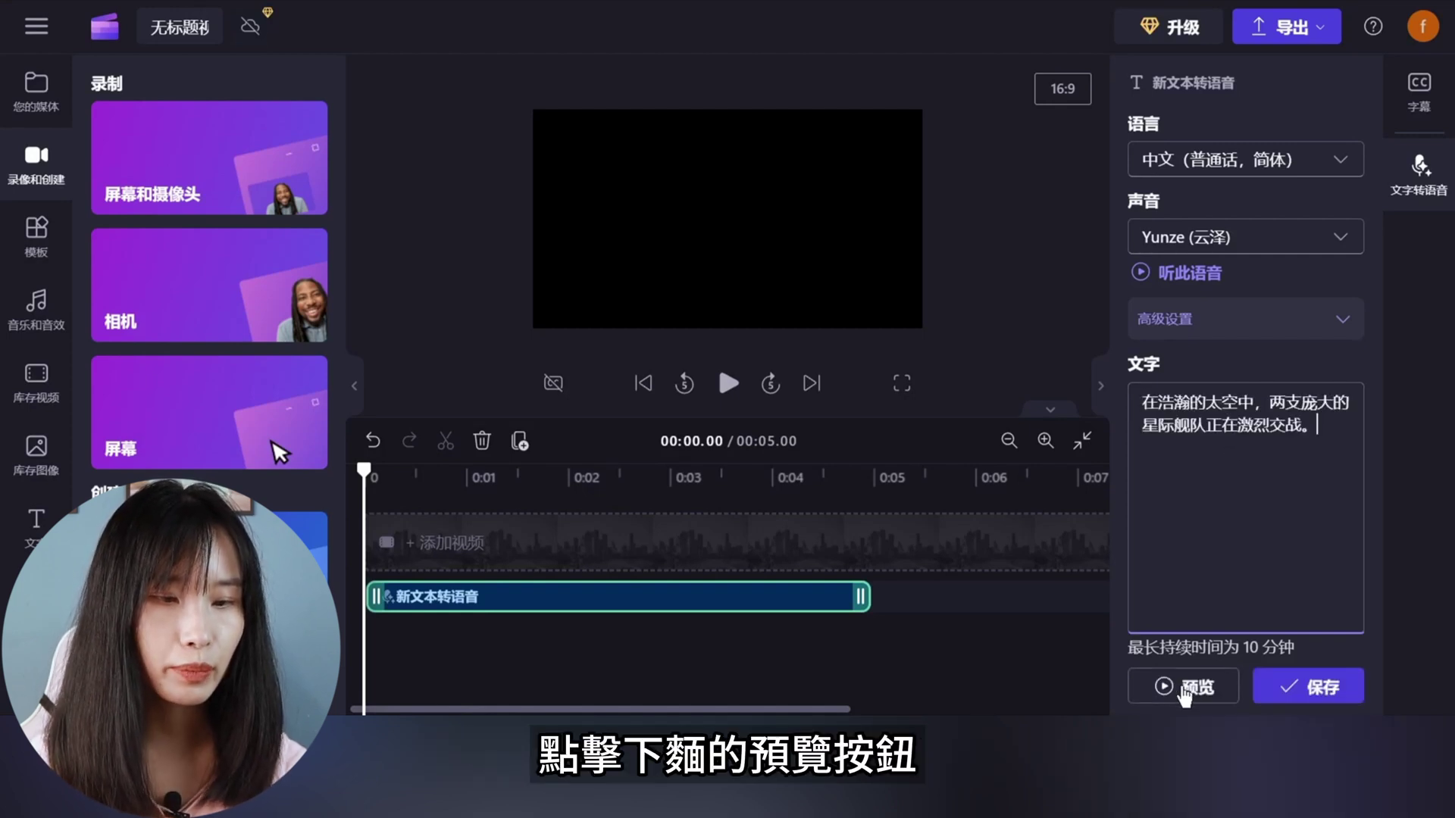
Step: Preview and save the generated speech clip, and export the project as an MP4 at 1080p
{"action": "left_click", "coordinate": [1182, 691]}
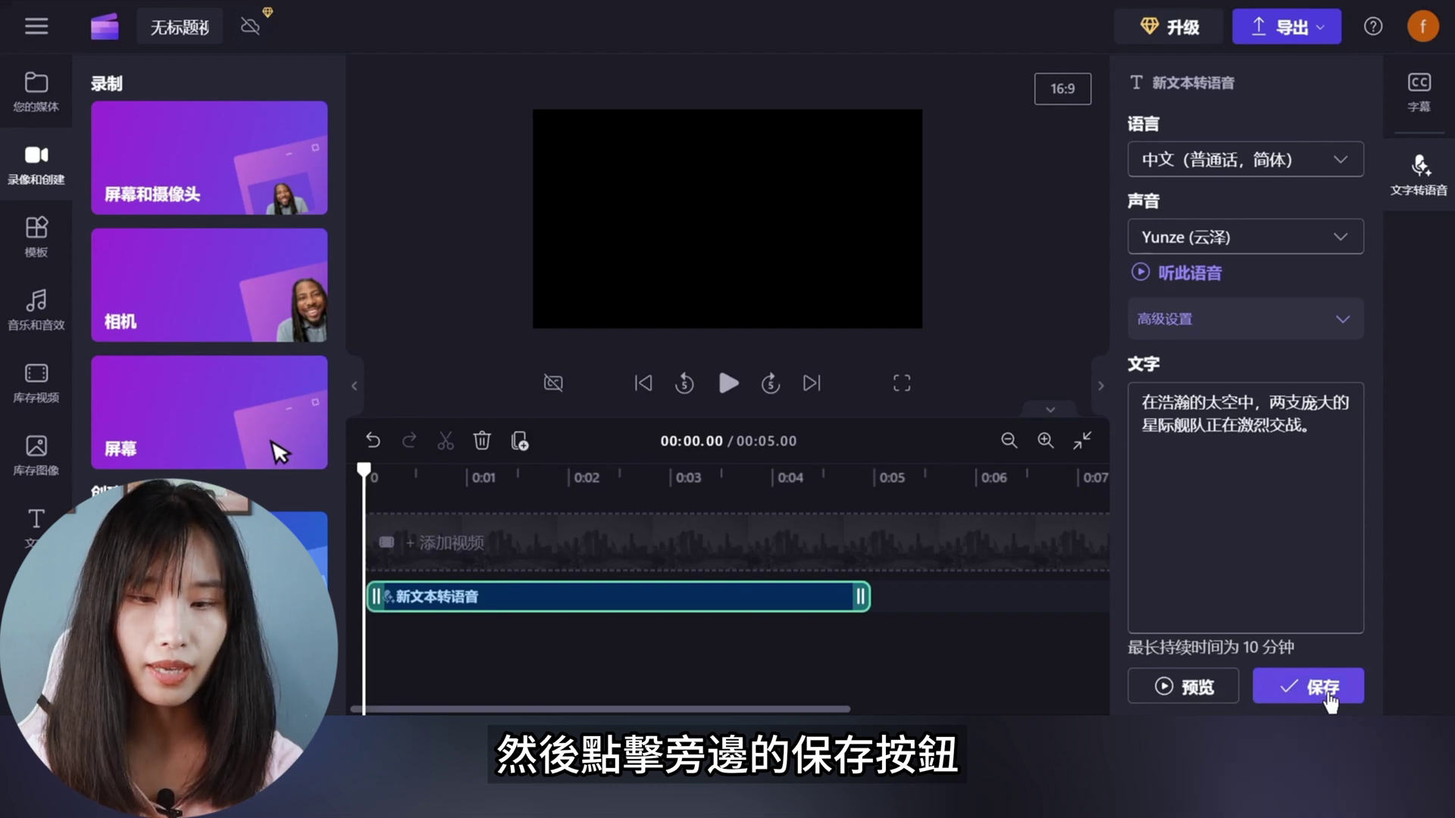
{"action": "left_click", "coordinate": [1329, 699]}
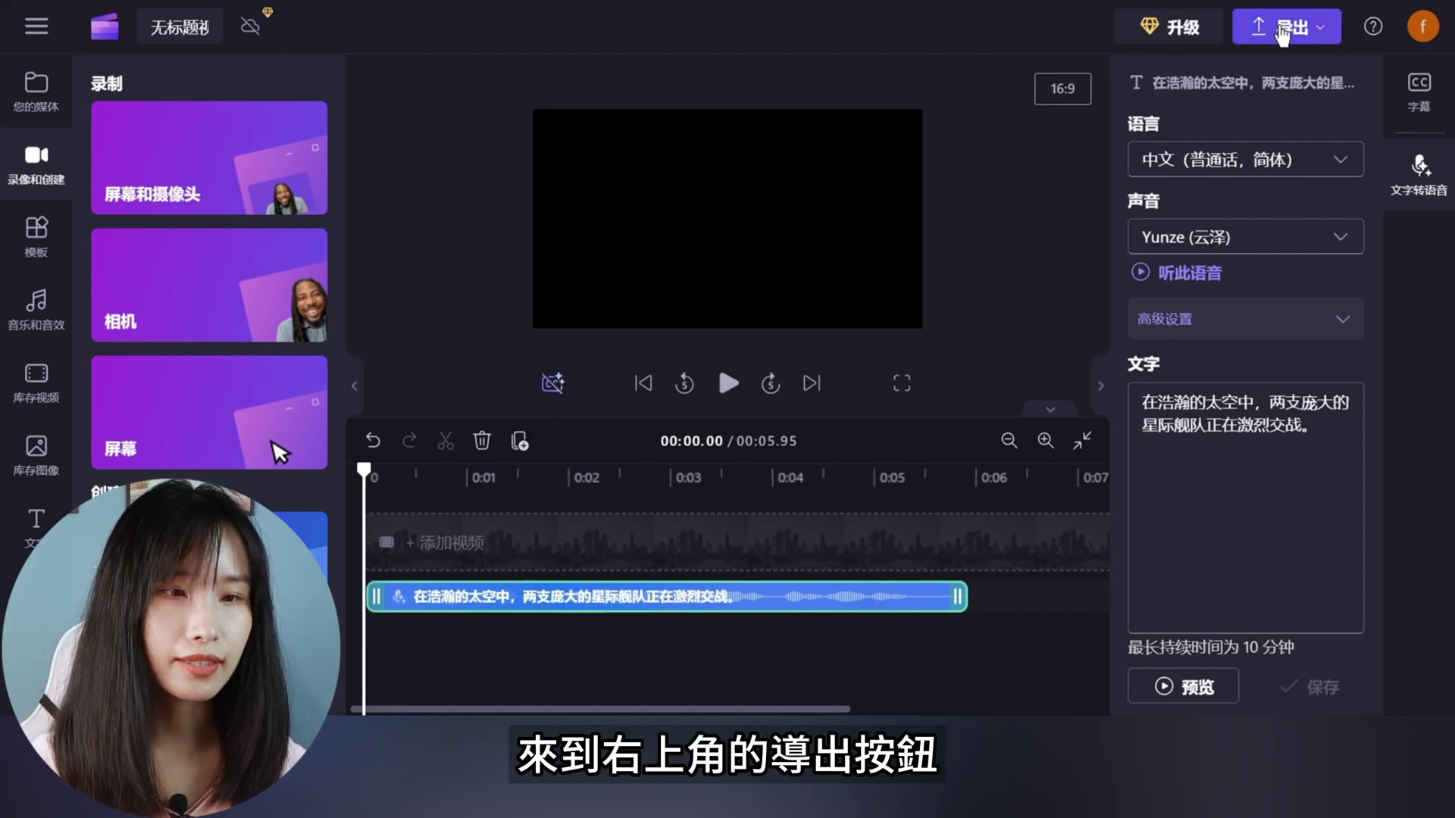
{"action": "left_click", "coordinate": [1294, 30]}
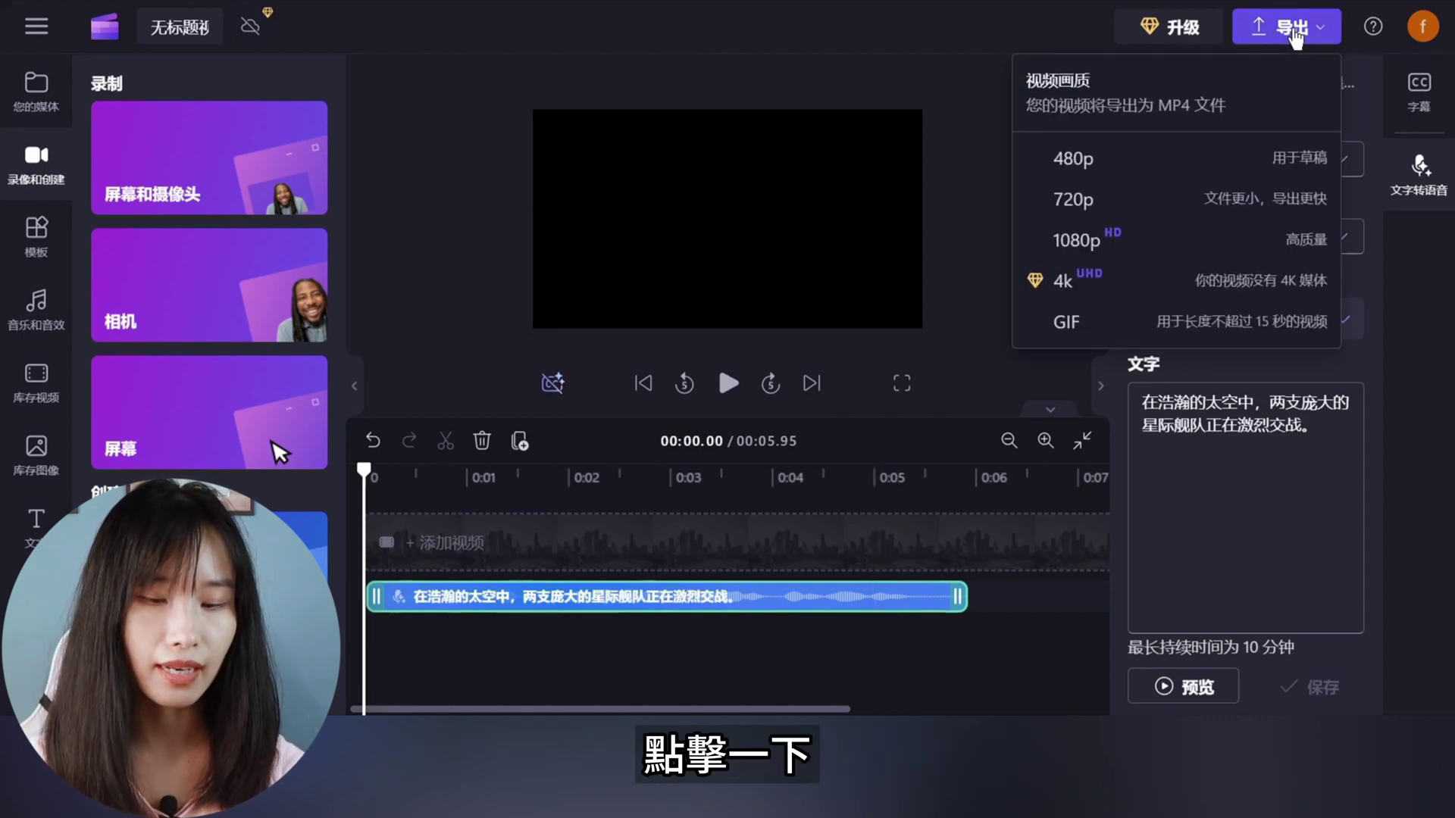
{"action": "left_click", "coordinate": [1248, 256]}
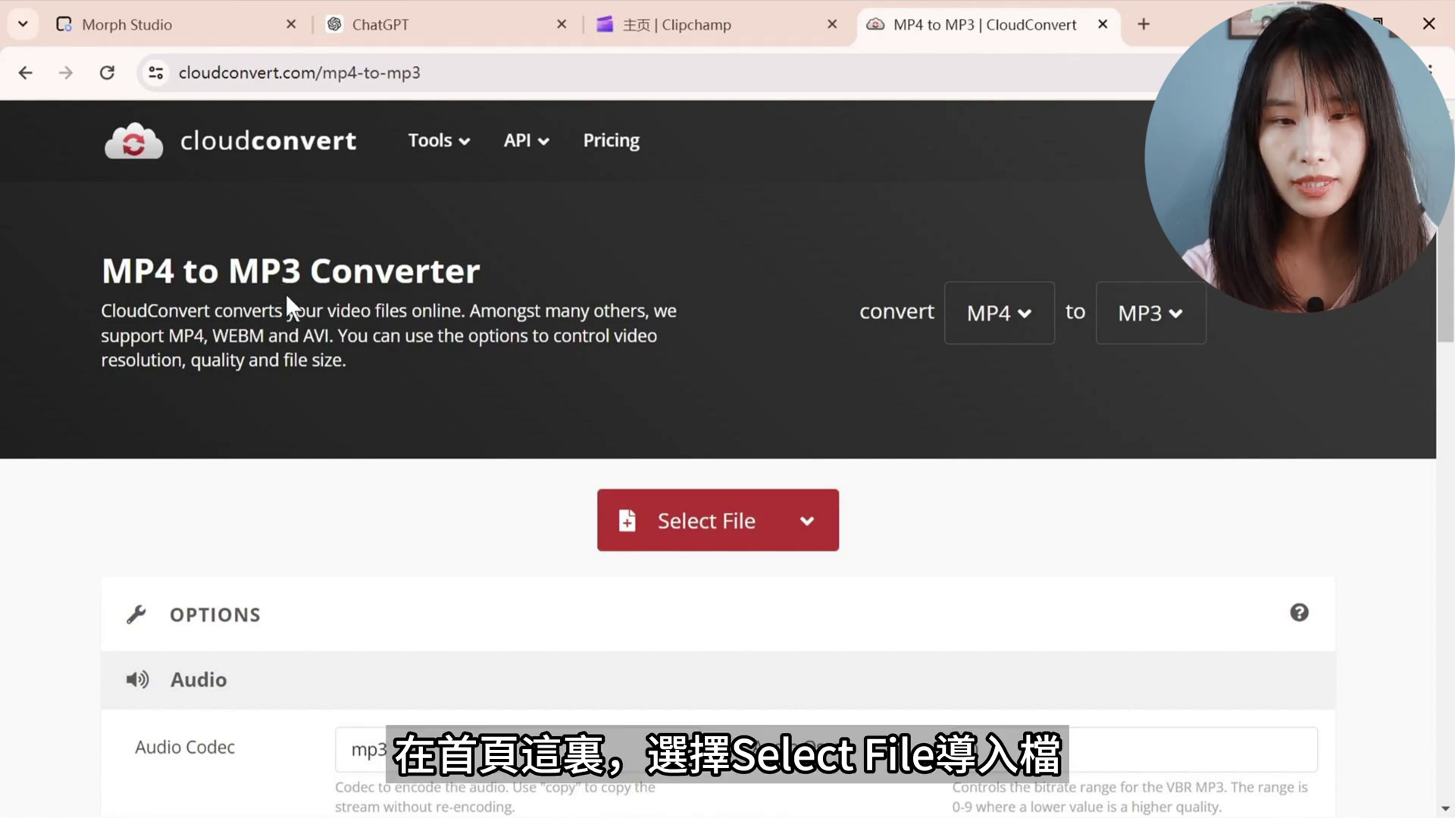
Step: Load the three Clipchamp voice-over videos from the 下载 folder into CloudConvert's MP4 to MP3 converter
{"action": "left_click", "coordinate": [745, 519]}
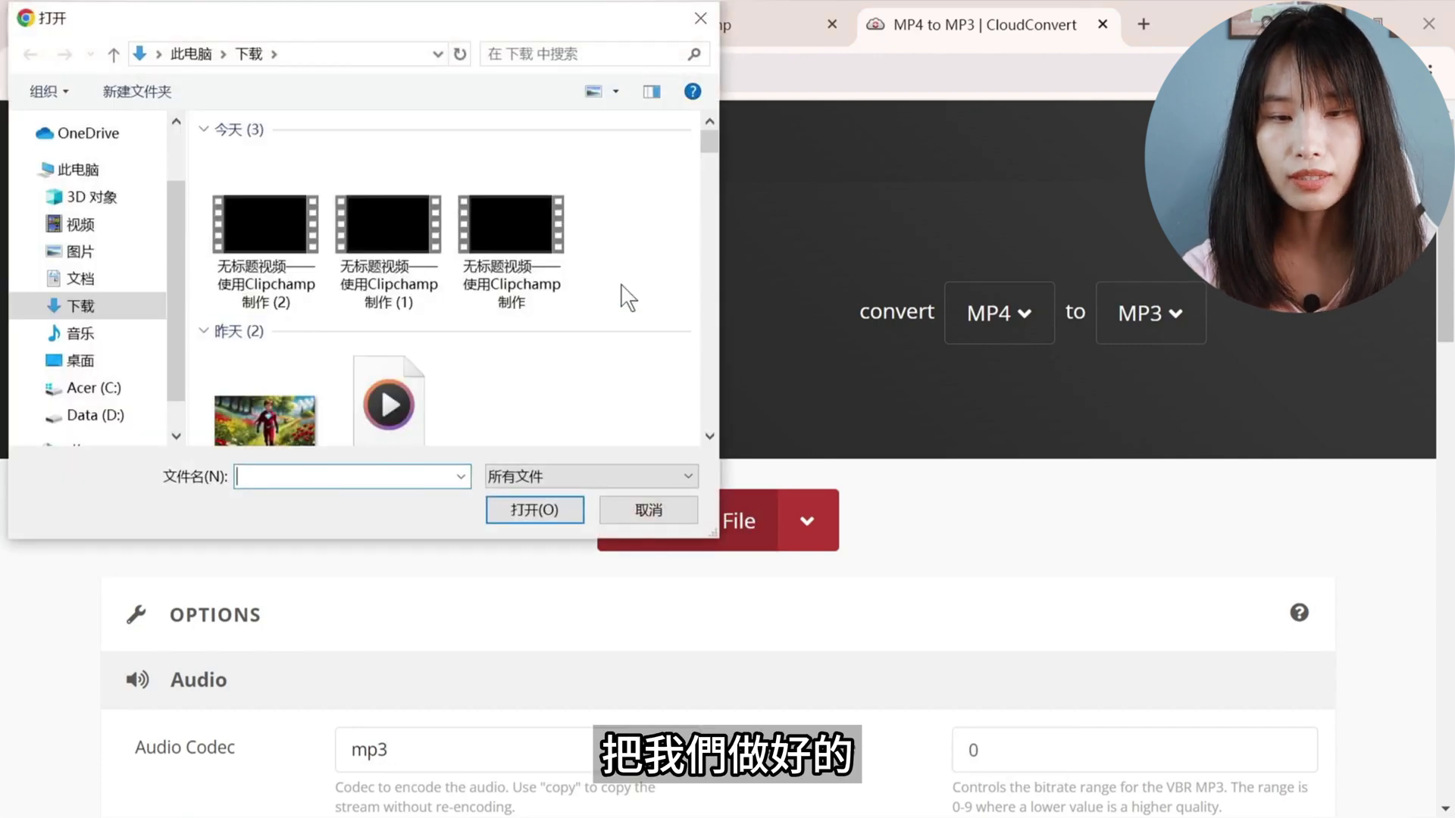
{"action": "left_click_drag", "start_coordinate": [627, 295], "coordinate": [284, 245]}
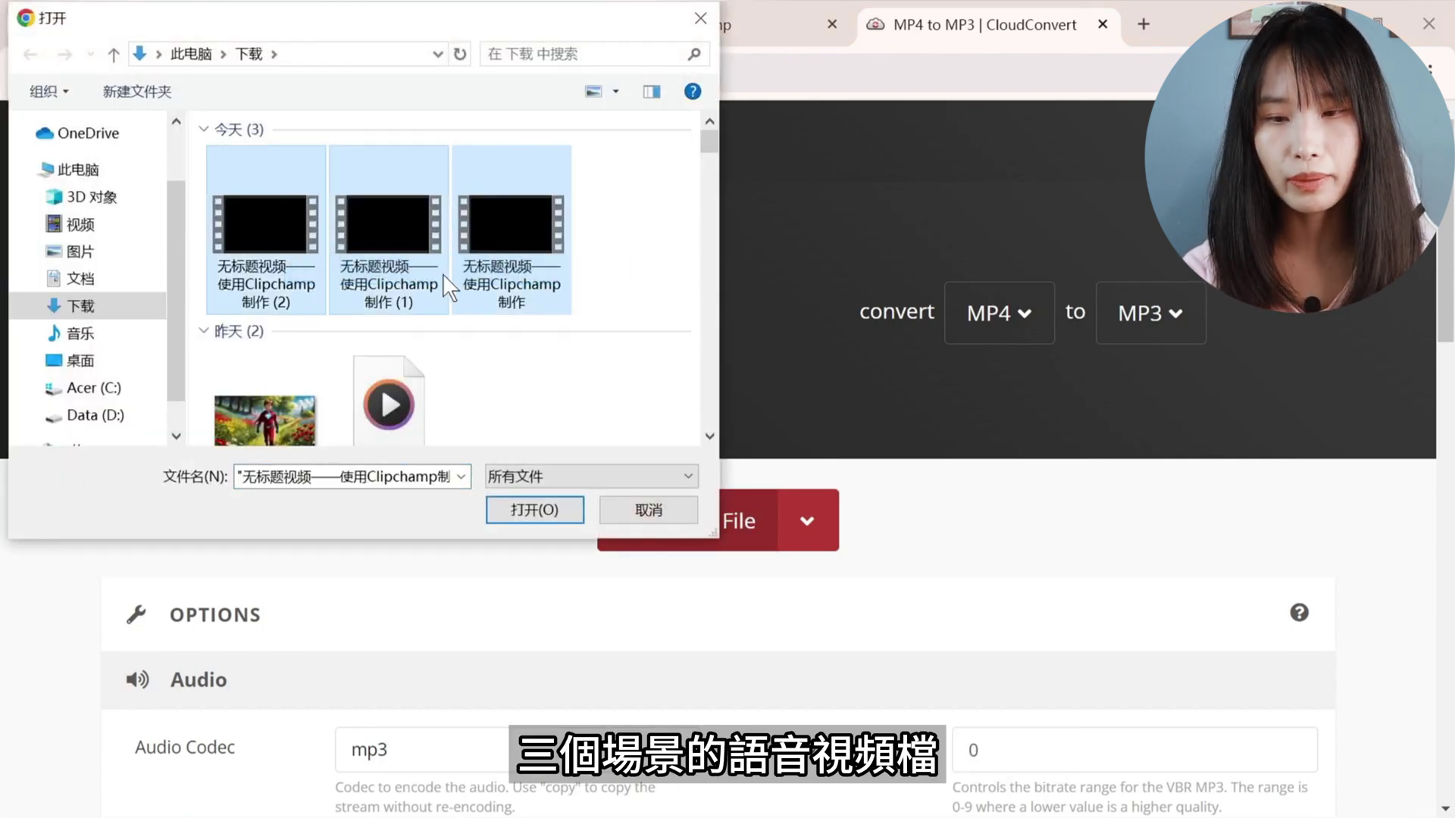
{"action": "left_click", "coordinate": [540, 511]}
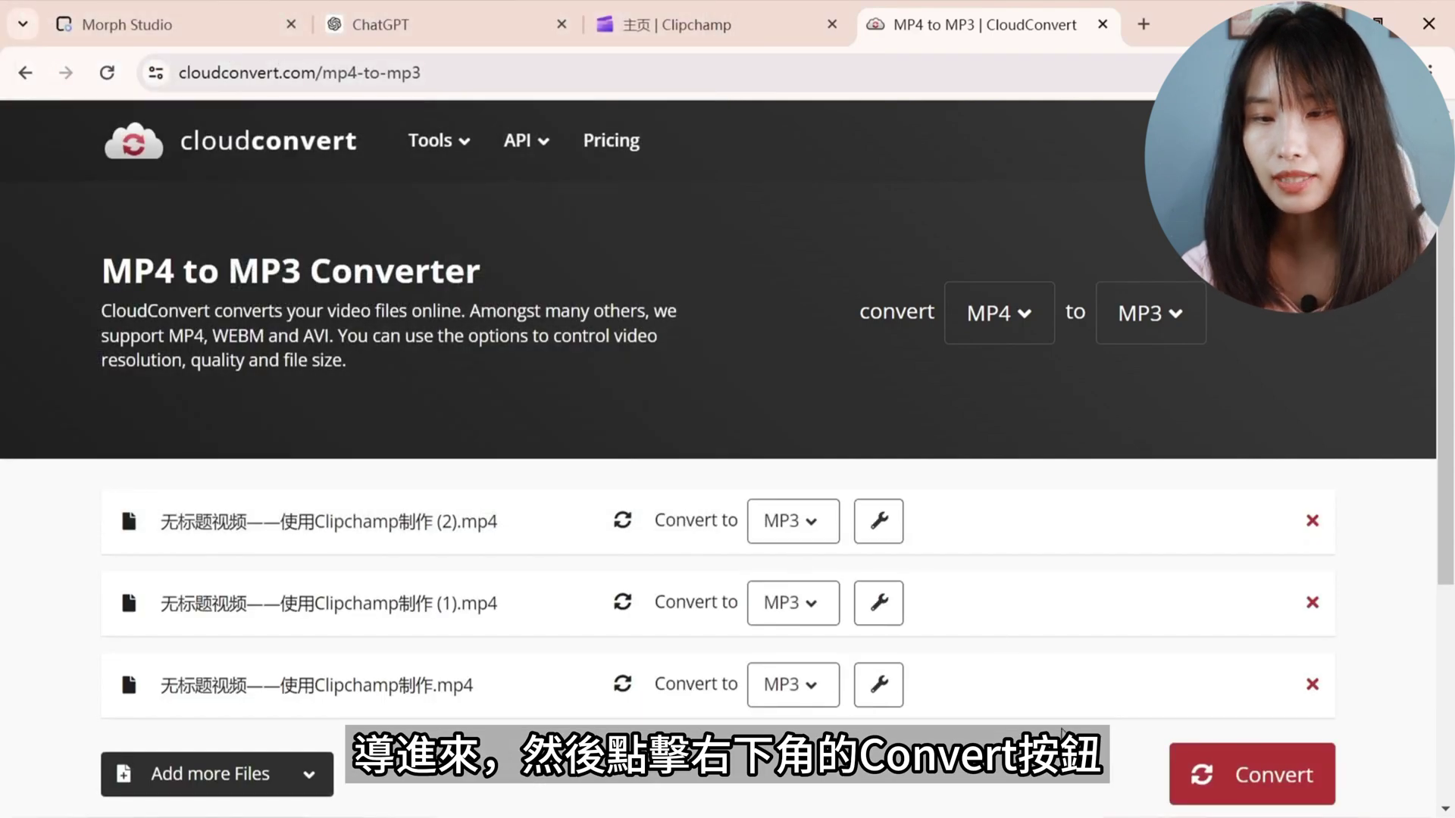
Step: Convert the three videos to MP3 and download the resulting audio files, starting with 无标题视频——使用Clipchamp制作.mp3
{"action": "left_click", "coordinate": [1275, 777]}
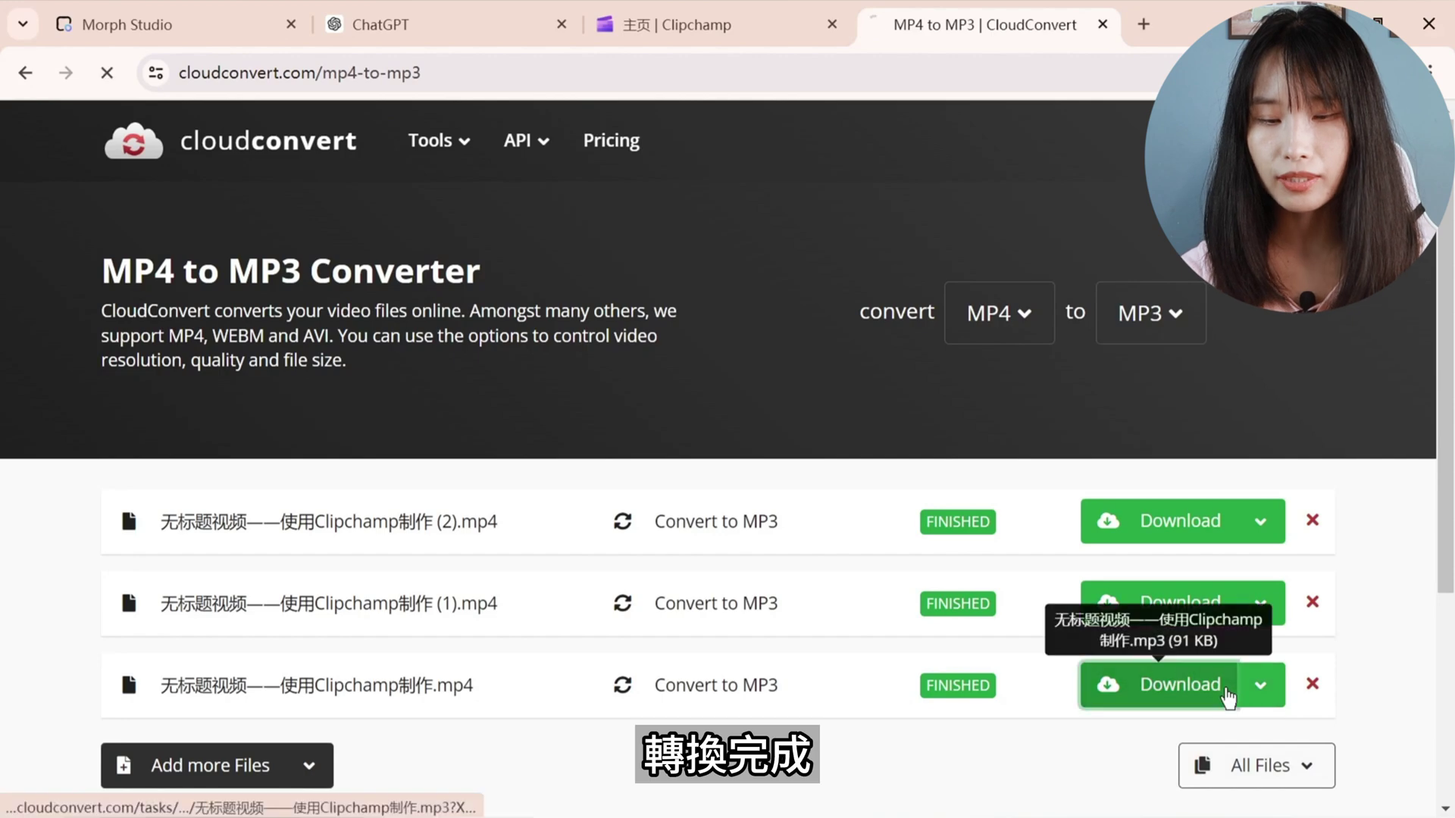
{"action": "left_click", "coordinate": [1232, 682]}
{"action": "left_click", "coordinate": [1182, 603]}
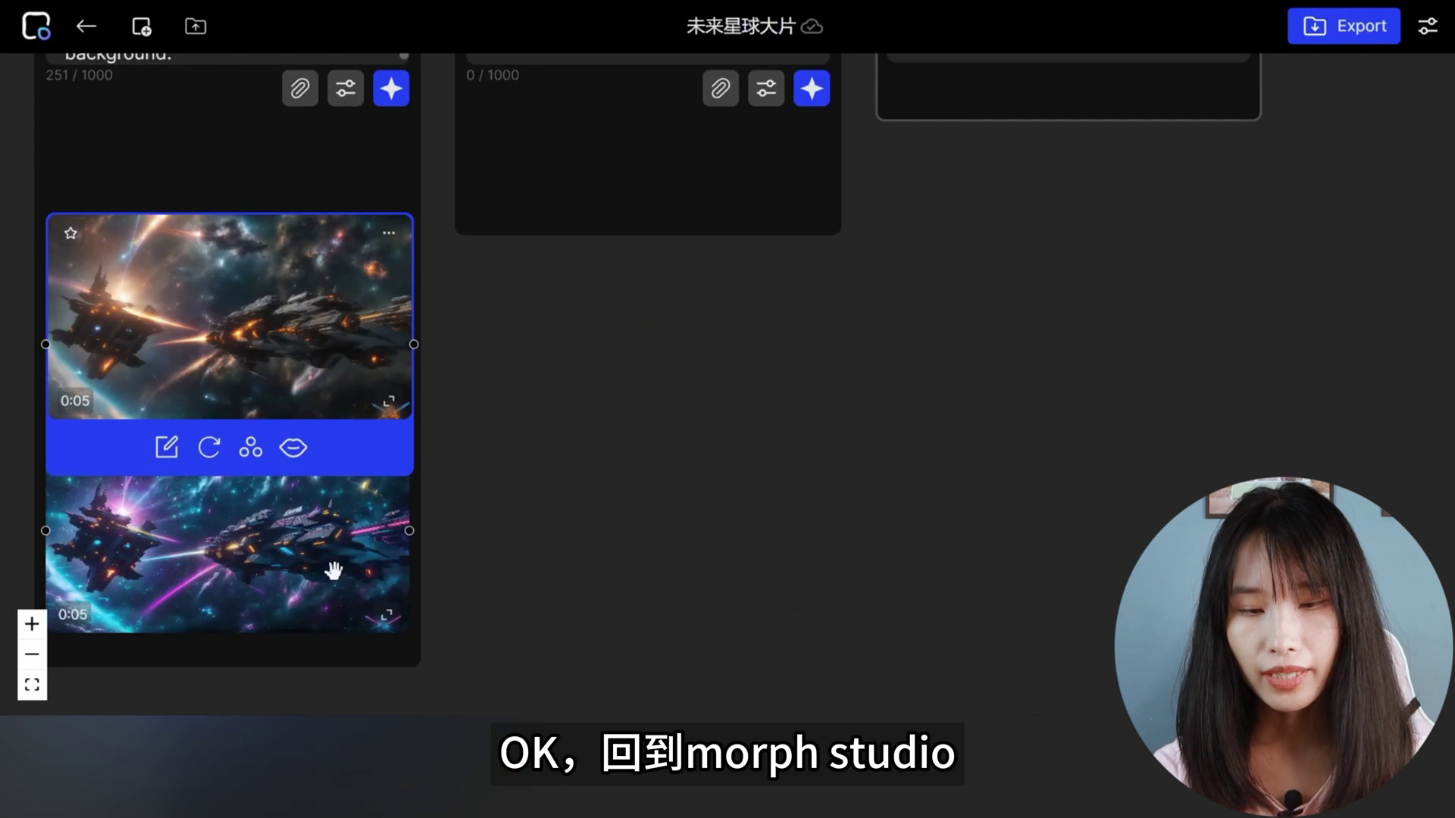
Step: In Morph Studio, upload the 在浩瀚的太空中 audio file as the Lip Sync voice for the blue-purple fleet battle clip
{"action": "left_click", "coordinate": [333, 567]}
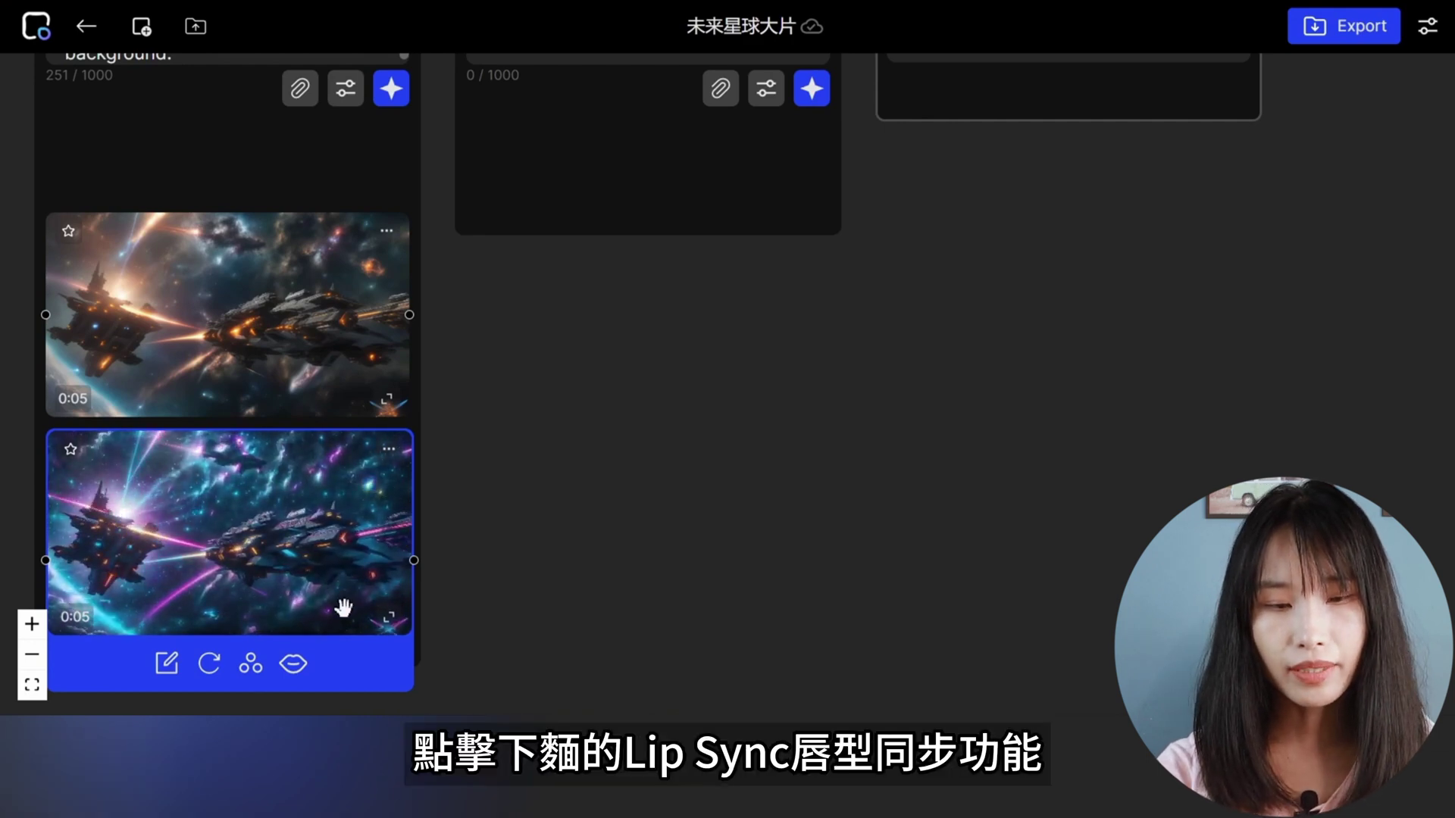
{"action": "left_click", "coordinate": [294, 666]}
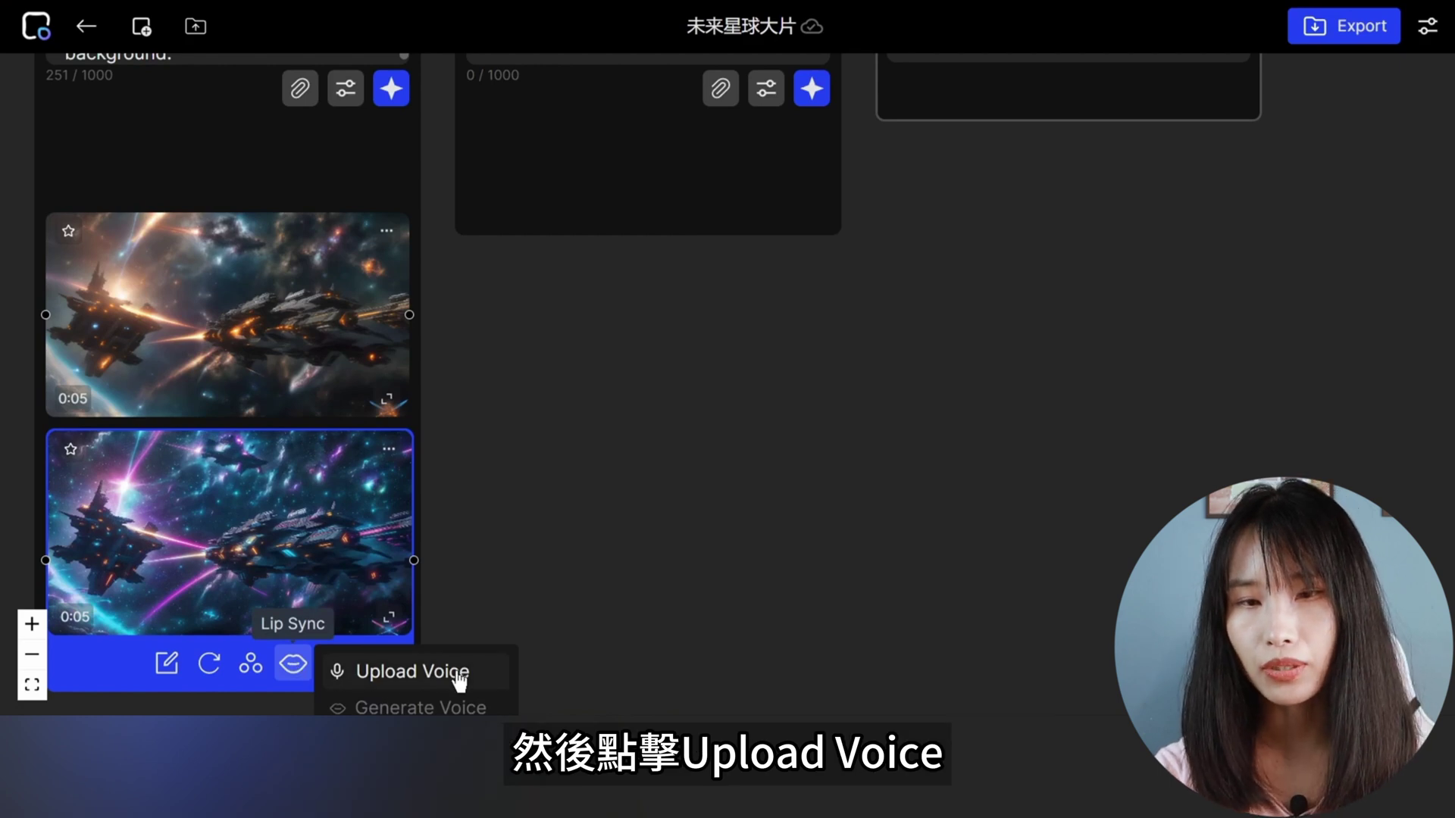
{"action": "left_click", "coordinate": [404, 673]}
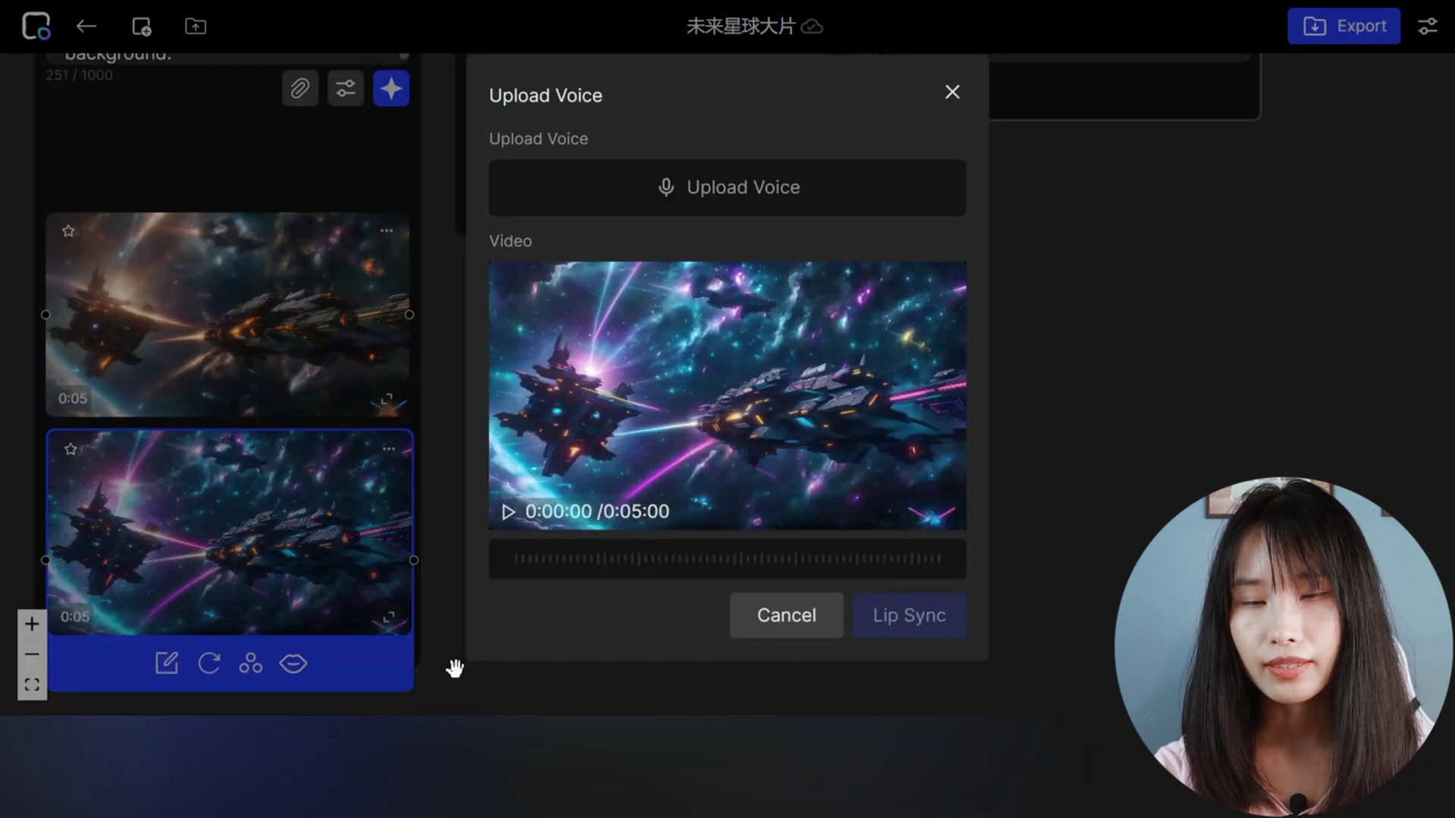
{"action": "left_click", "coordinate": [752, 194]}
{"action": "left_click", "coordinate": [299, 161]}
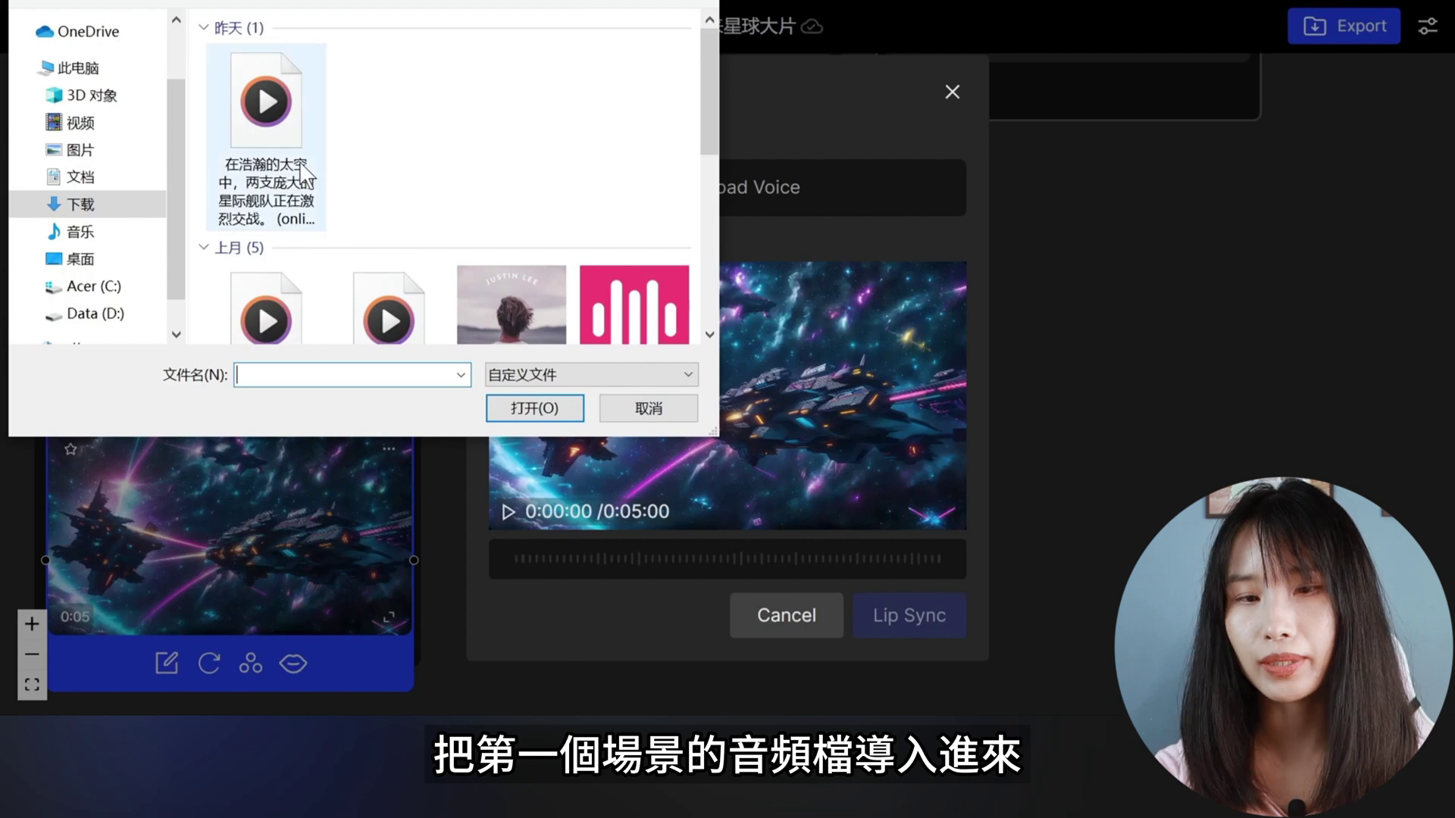
{"action": "left_click", "coordinate": [537, 406]}
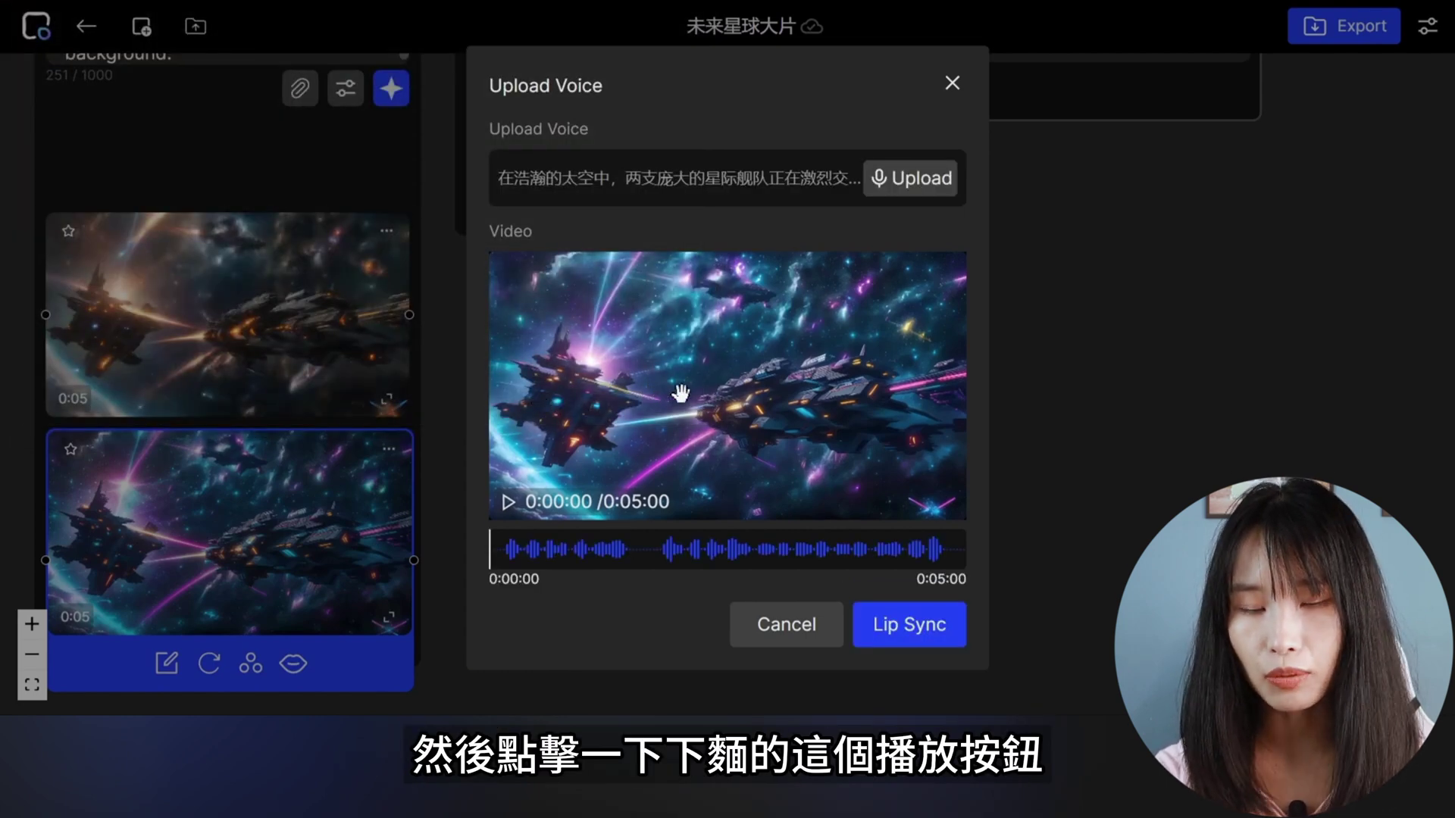
Step: Play the fleet battle clip with the uploaded voice and apply Lip Sync to it
{"action": "left_click", "coordinate": [508, 506]}
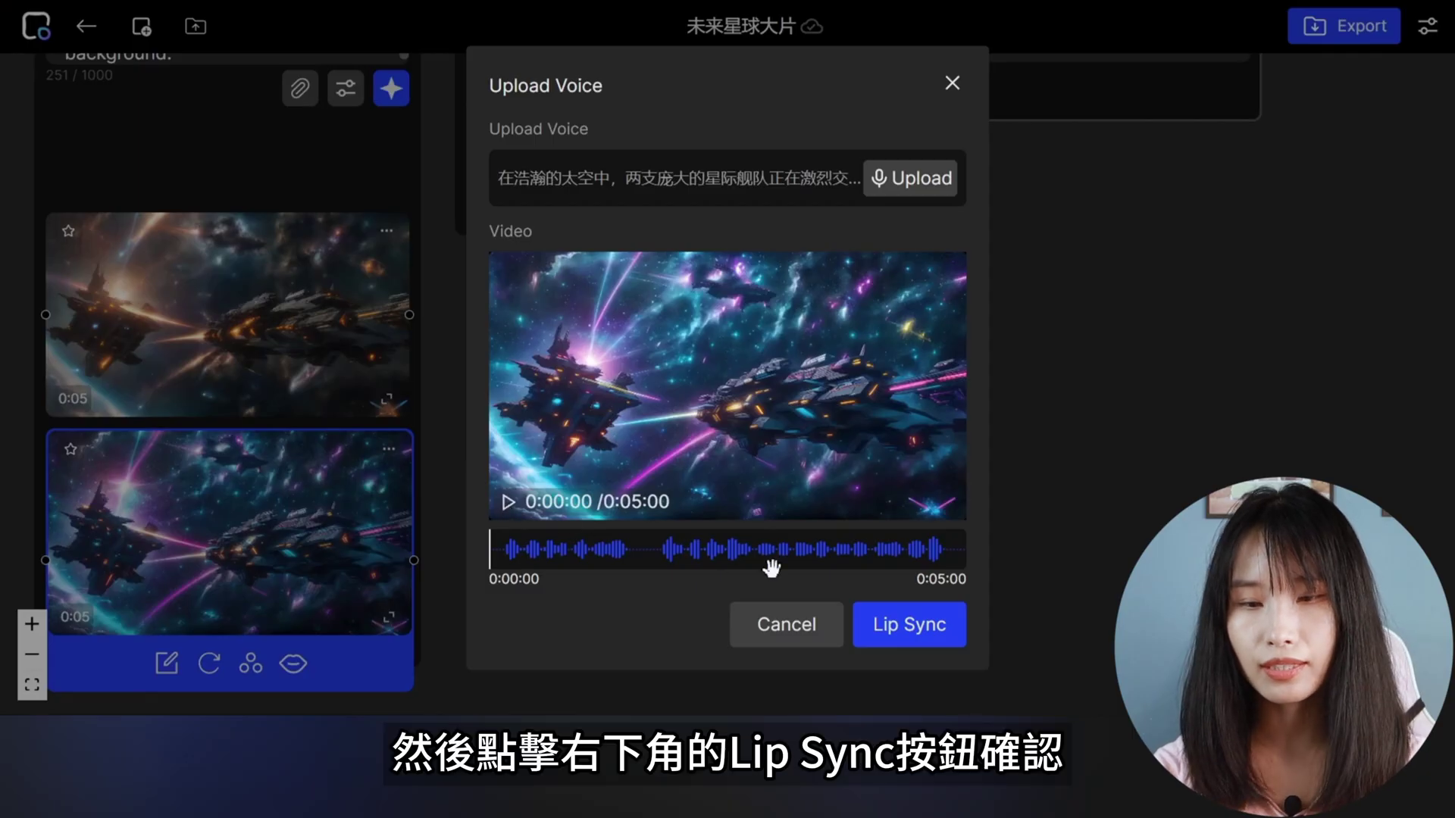
{"action": "left_click", "coordinate": [916, 638]}
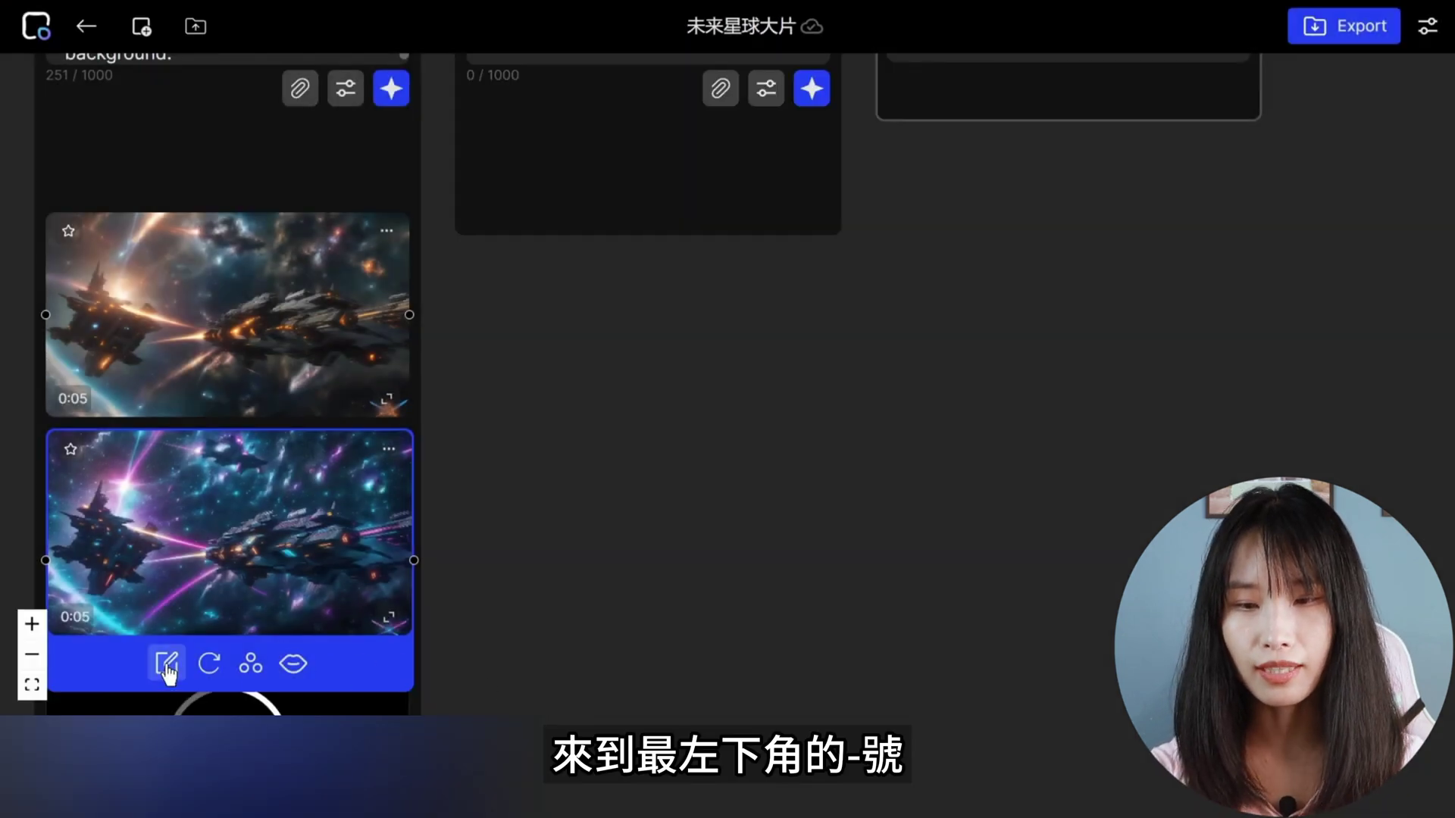